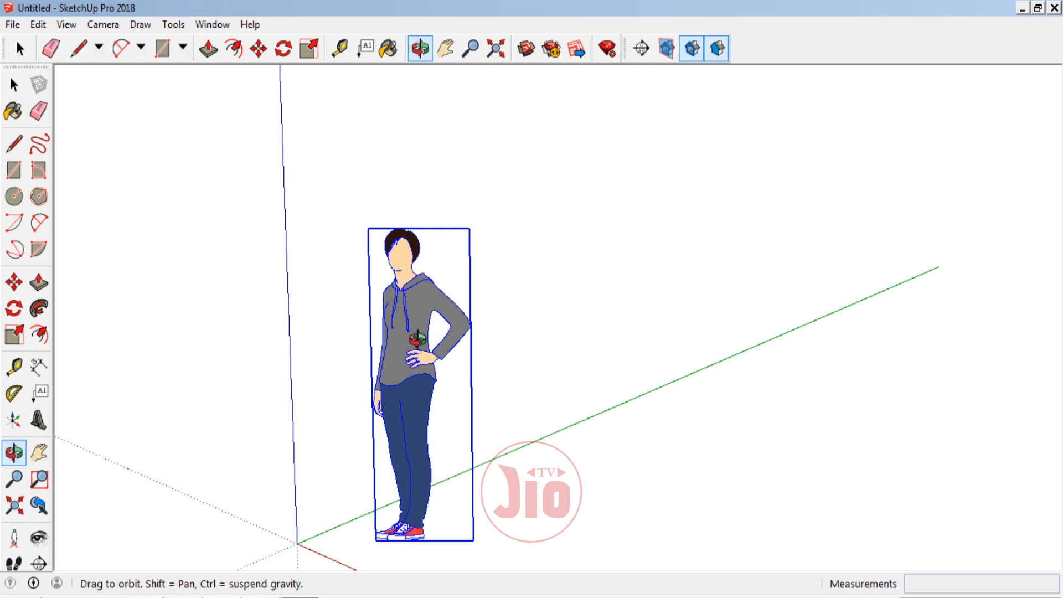
# Step: Delete the default scale figure, leaving only the axes
pyautogui.press('Delete')
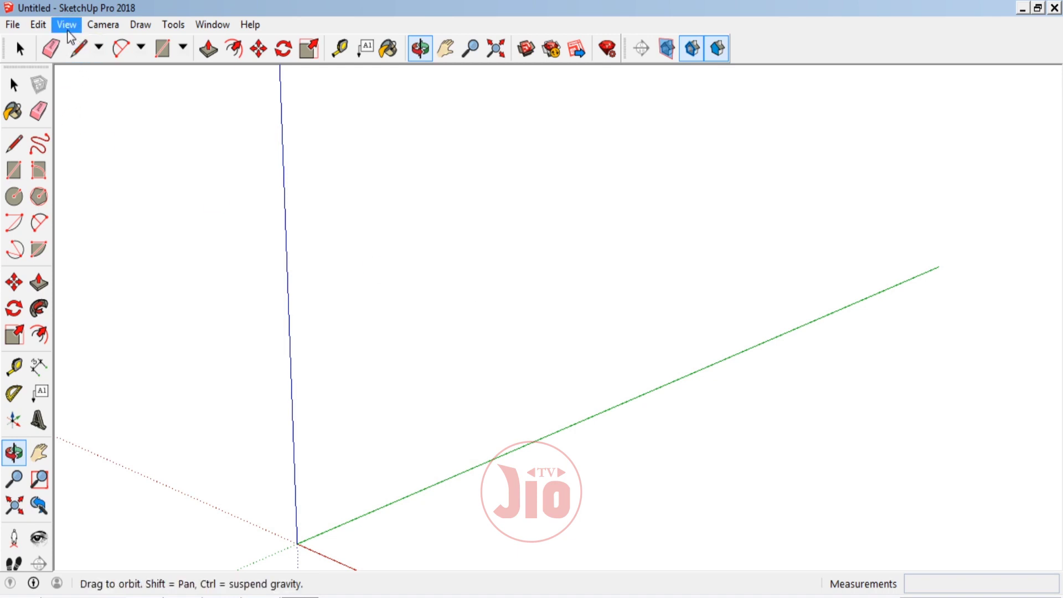
# Step: In Model Info > Units, choose Decimal format, cm units and 0,0cm precision
pyautogui.click(68, 26)
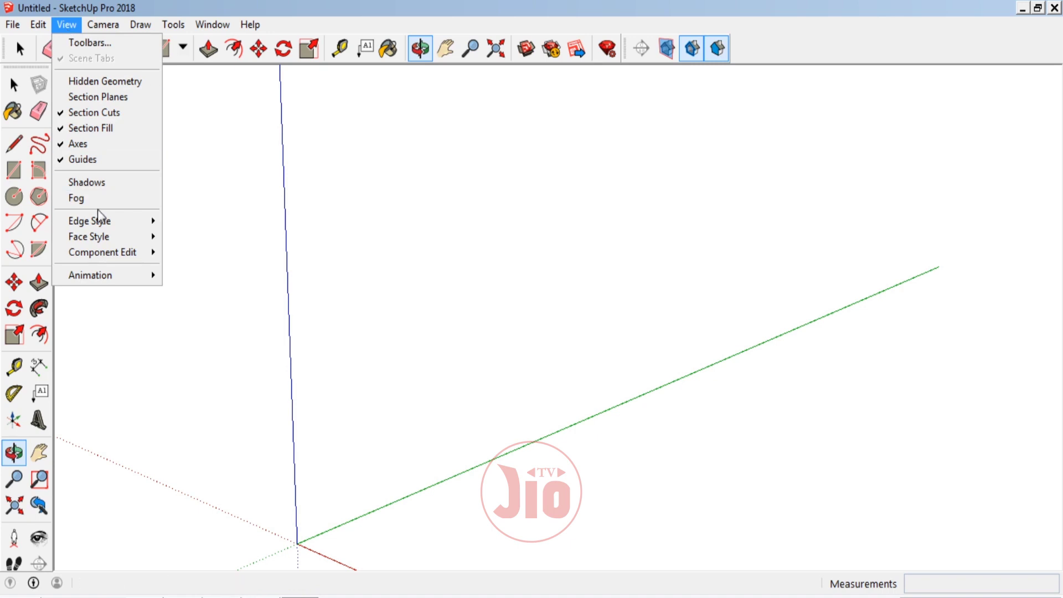
pyautogui.moveTo(91, 274)
pyautogui.click(213, 368)
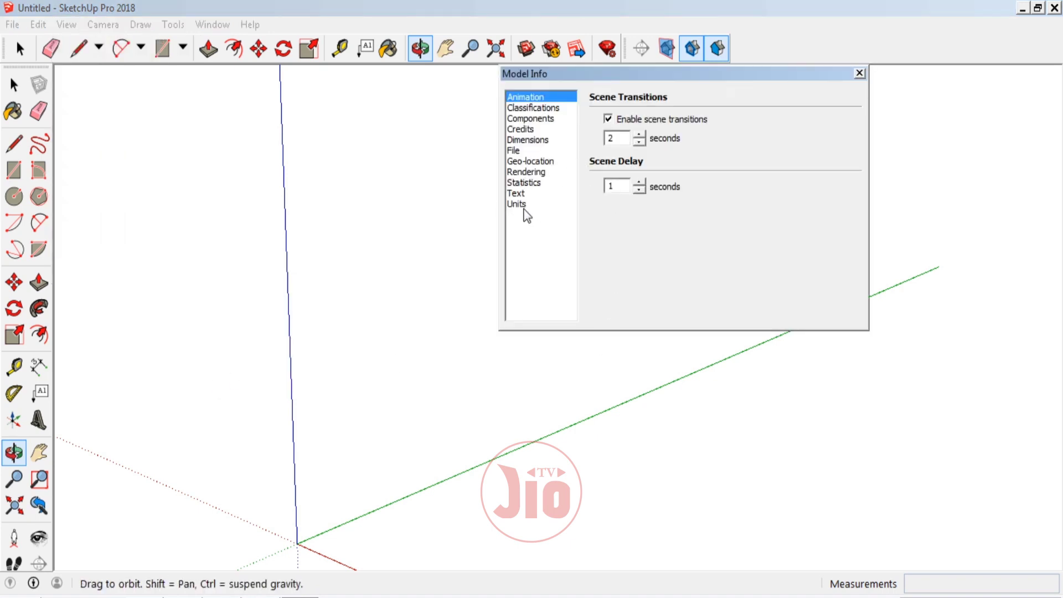
pyautogui.click(516, 205)
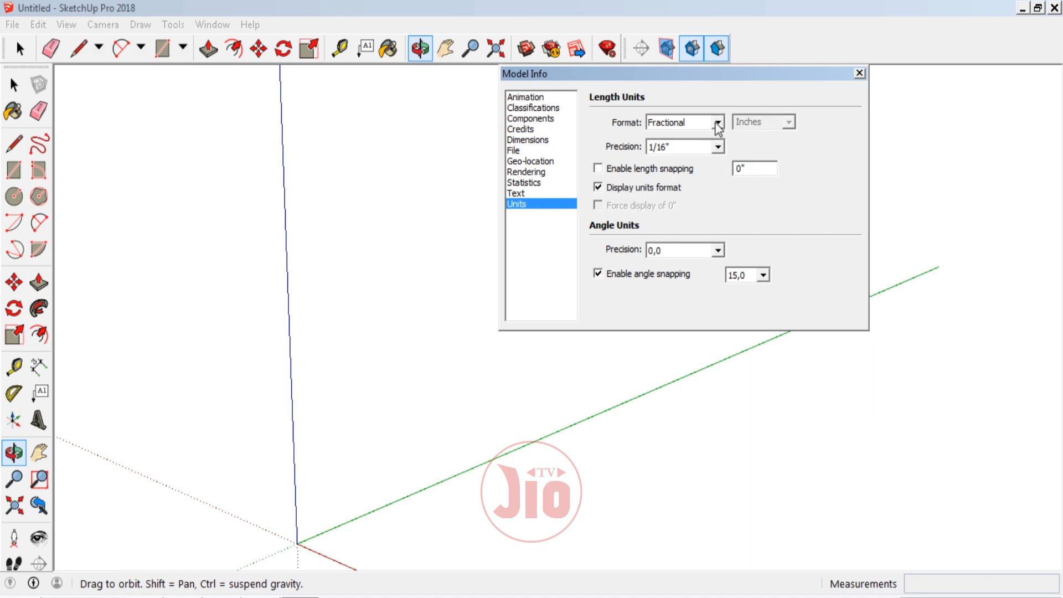
pyautogui.click(717, 123)
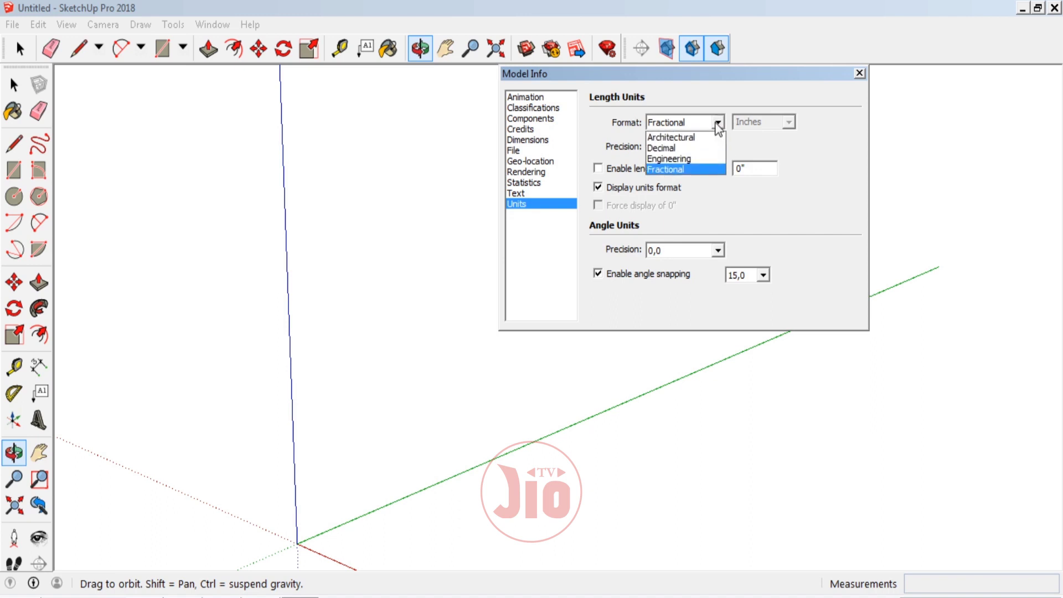
pyautogui.click(702, 148)
pyautogui.click(787, 123)
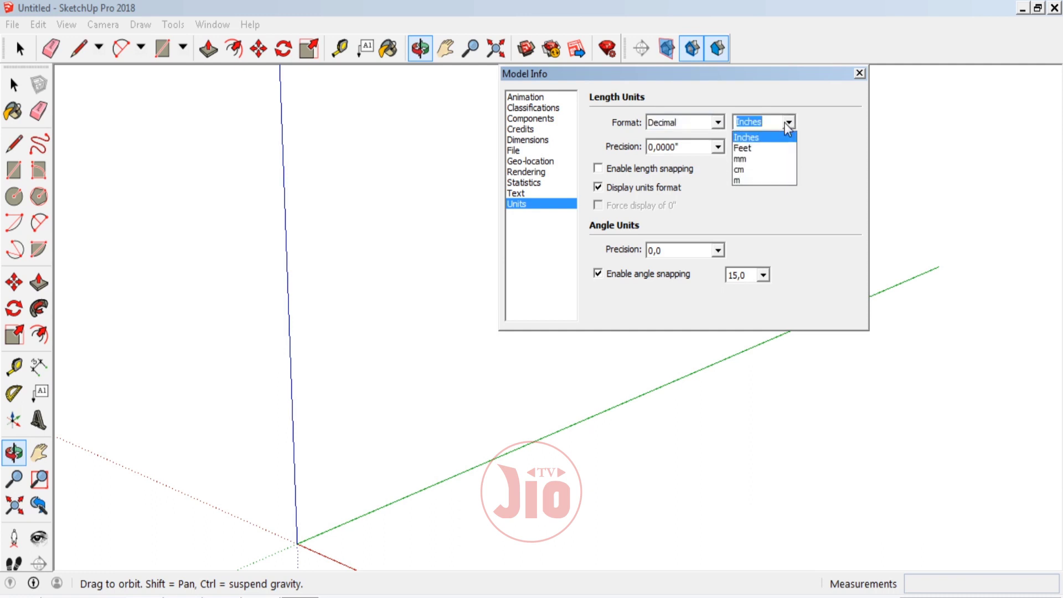
pyautogui.click(771, 173)
pyautogui.click(716, 147)
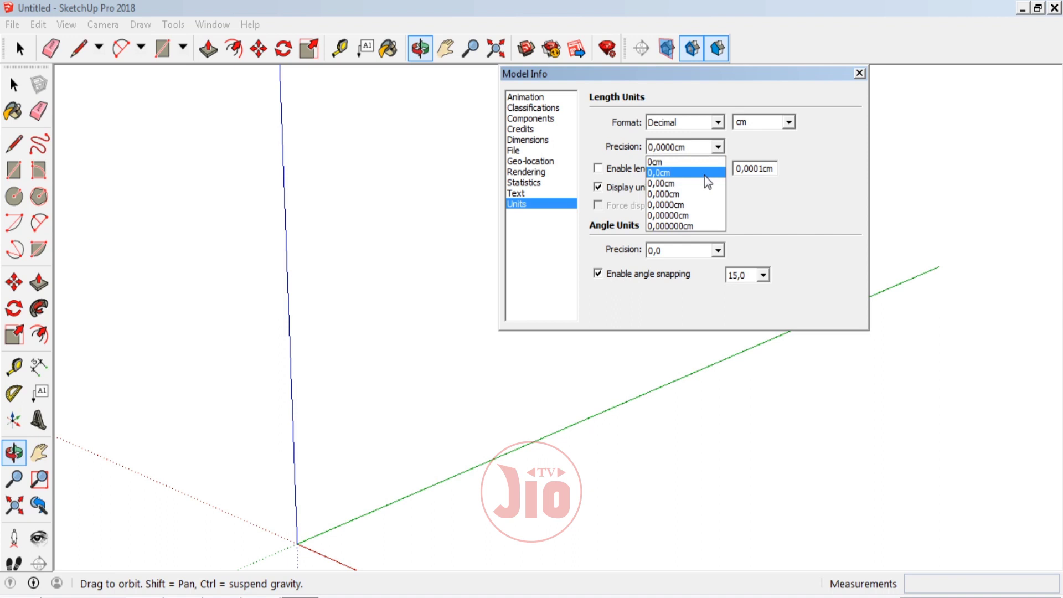
pyautogui.click(687, 173)
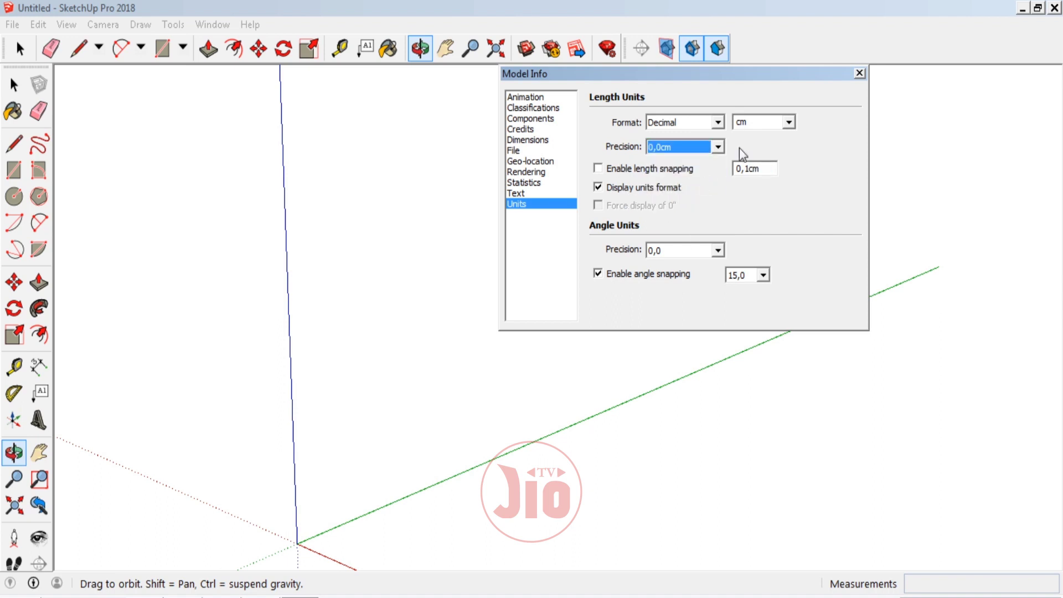
pyautogui.click(860, 74)
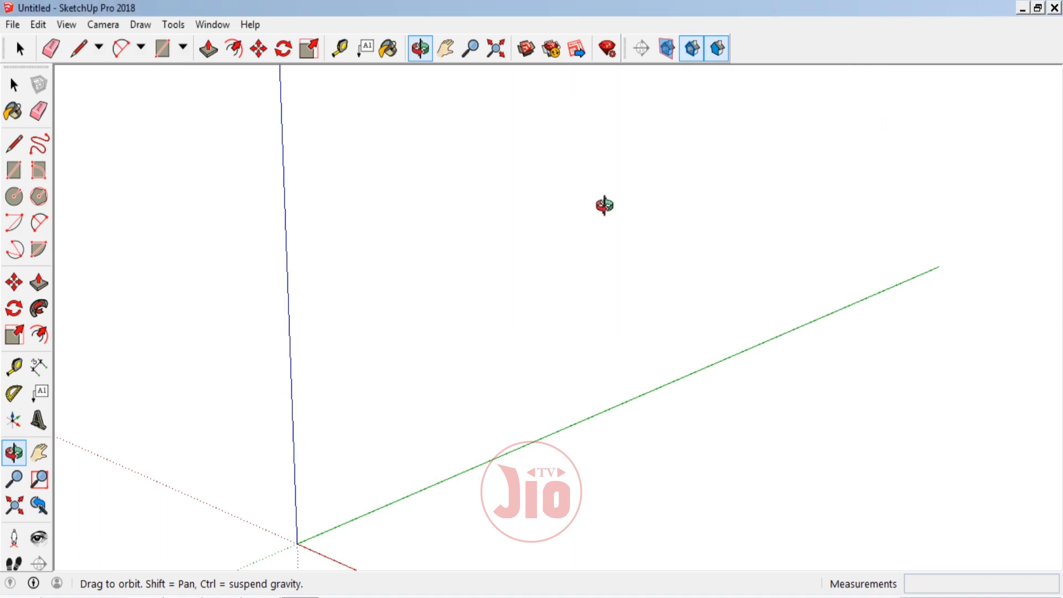
# Step: Draw the first two 500 cm edges from the origin along the green and red axes
pyautogui.moveTo(536, 206); pyautogui.dragTo(519, 230)
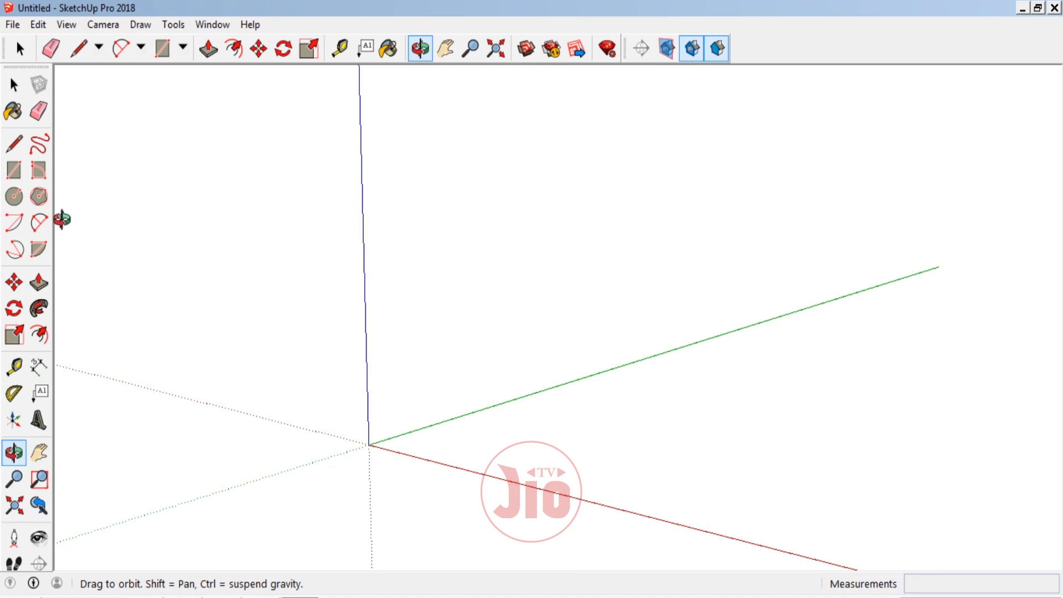
pyautogui.click(12, 154)
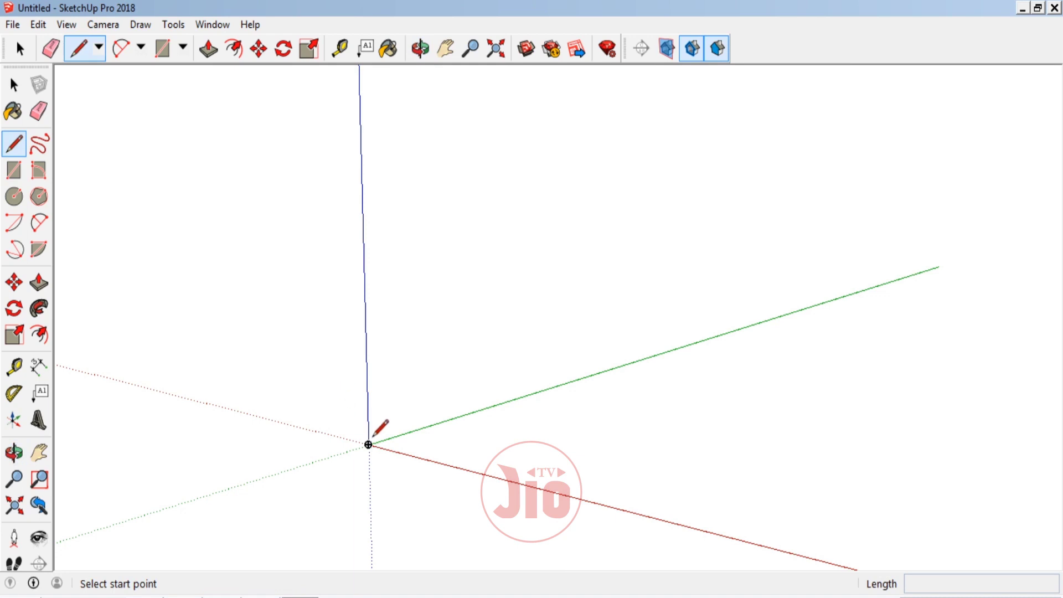
pyautogui.click(372, 437)
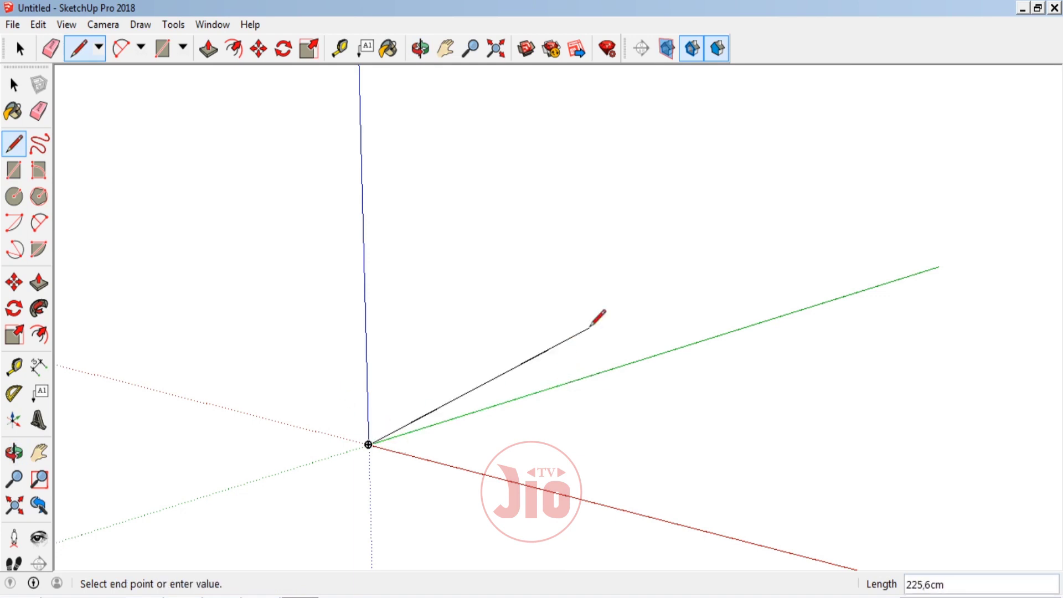
pyautogui.write('500')
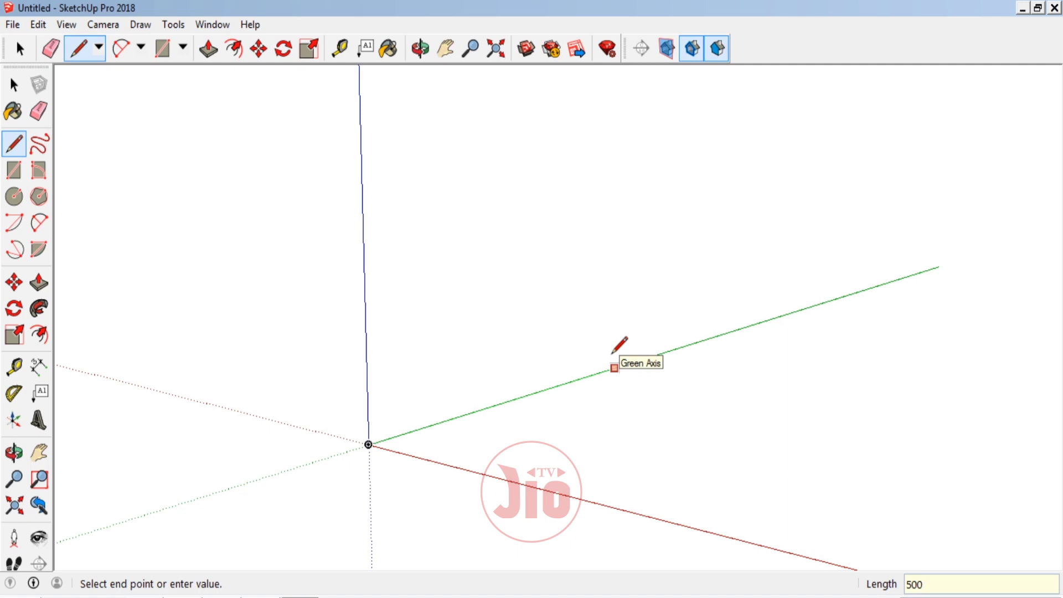
pyautogui.press('Return')
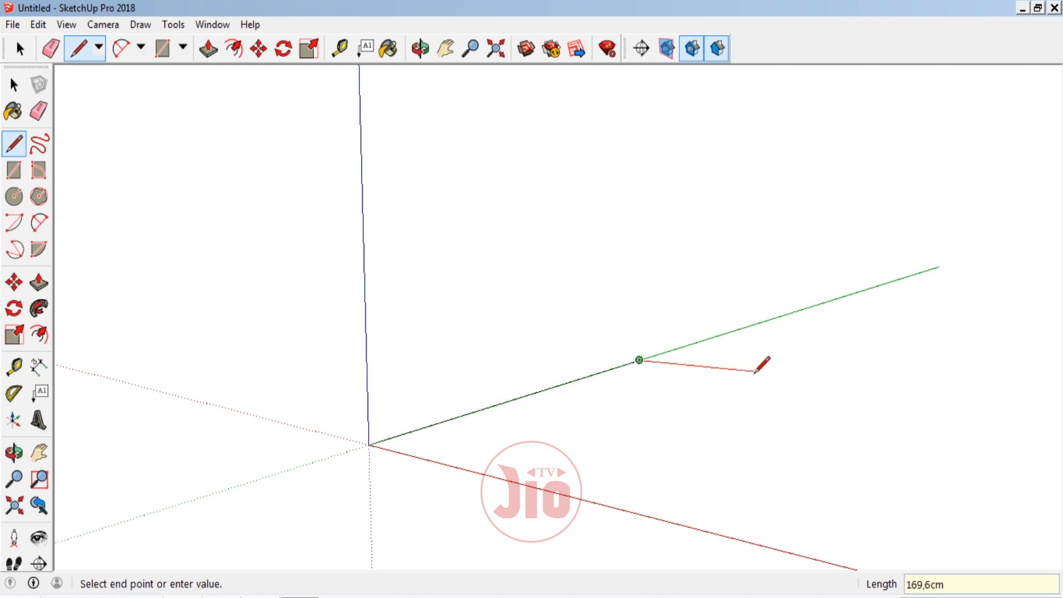
pyautogui.write('500')
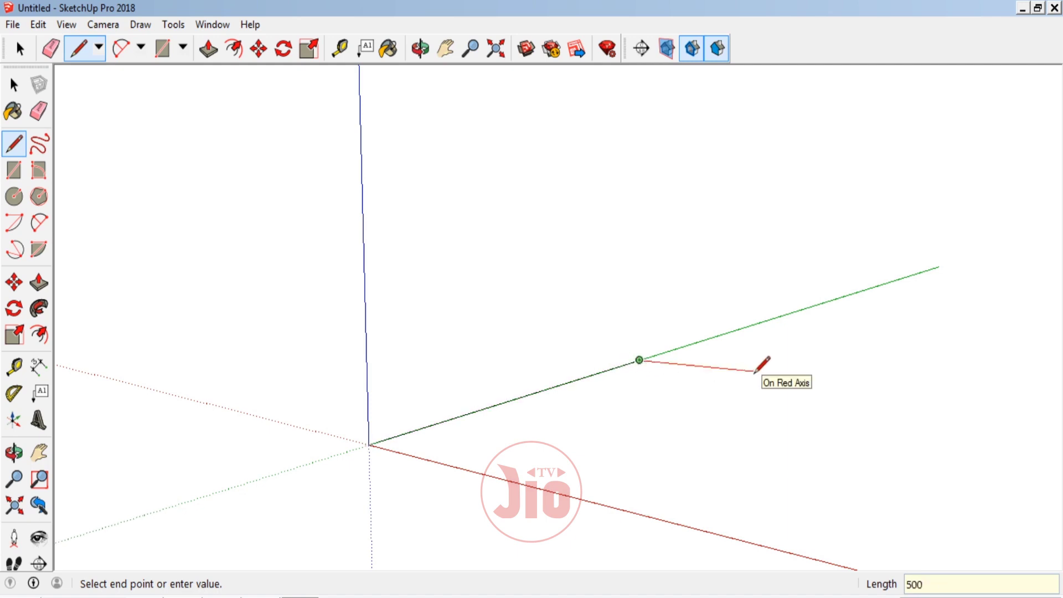
pyautogui.press('Return')
# Step: Draw the third 500 cm edge, close the square at the origin, and orbit to view it
pyautogui.scroll(-2, 409, 429)
pyautogui.scroll(-1, 408, 430)
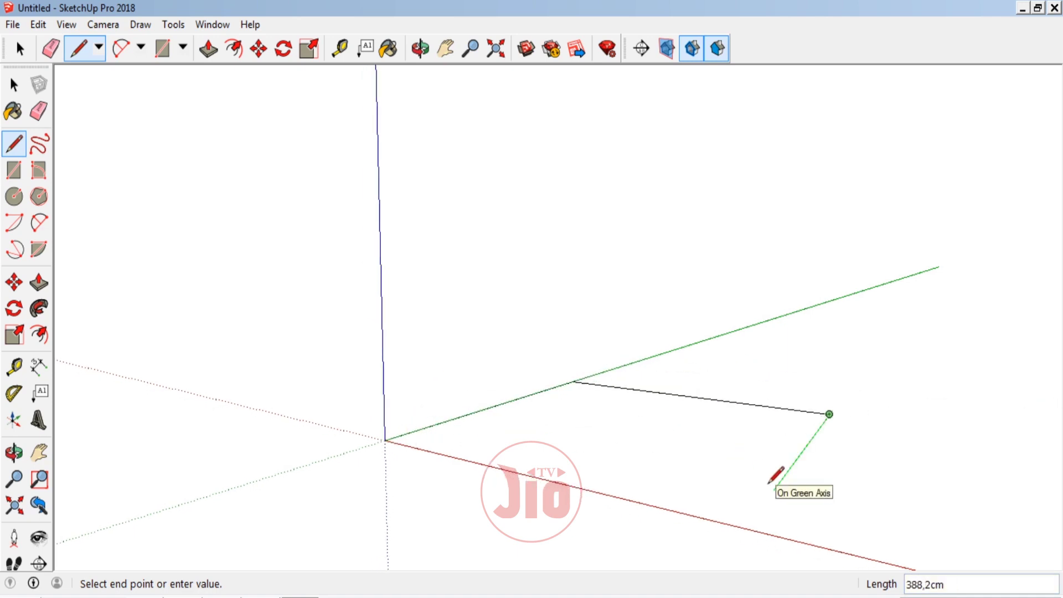
pyautogui.write('500')
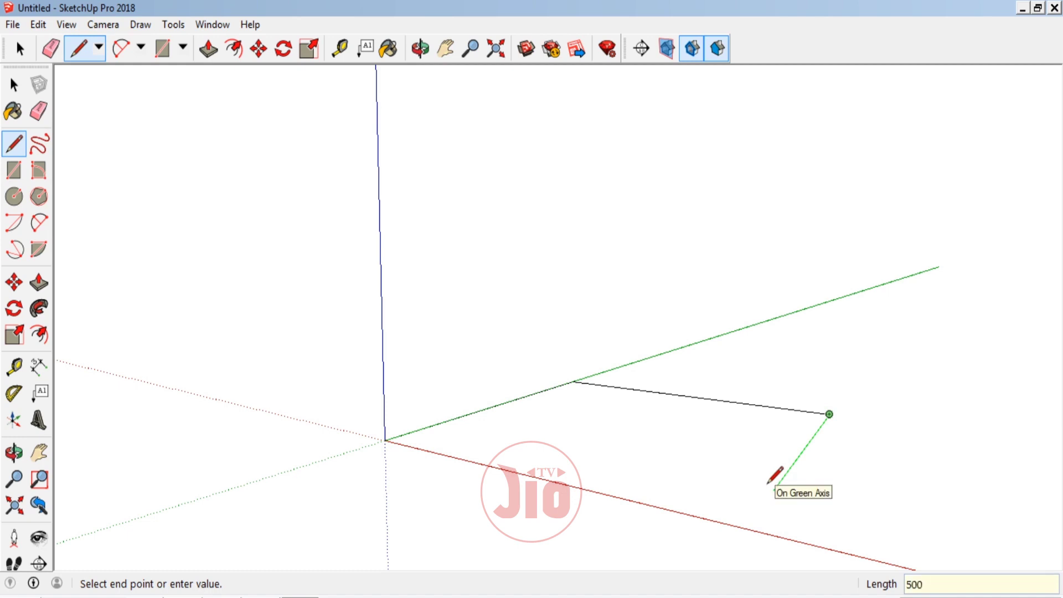
pyautogui.press('Return')
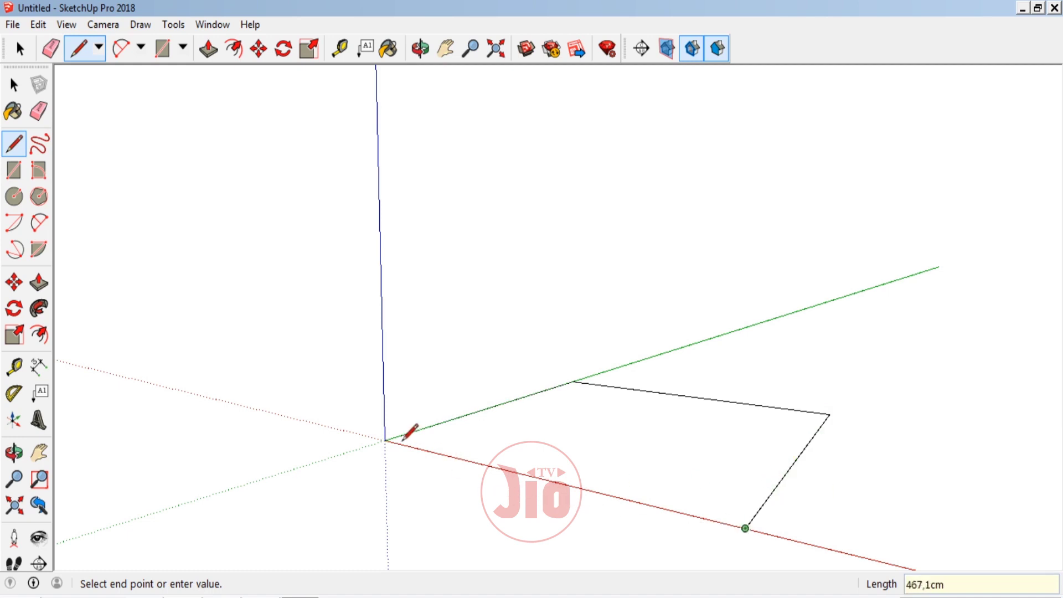
pyautogui.click(385, 440)
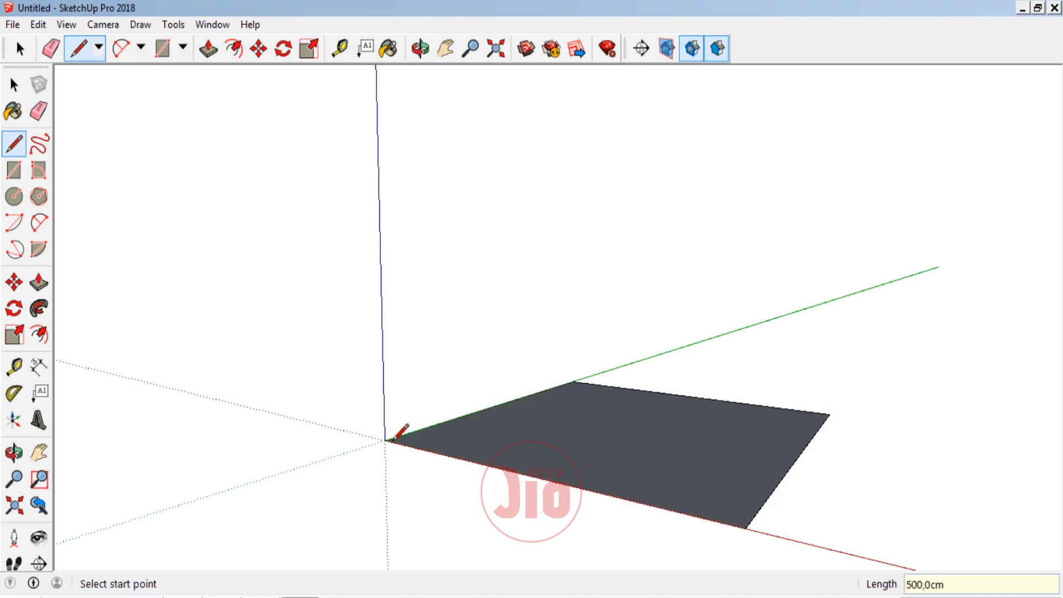
pyautogui.click(13, 452)
pyautogui.moveTo(498, 499)
pyautogui.mouseDown()
pyautogui.moveTo(568, 501)
pyautogui.moveTo(496, 434)
pyautogui.moveTo(511, 421)
pyautogui.mouseUp()
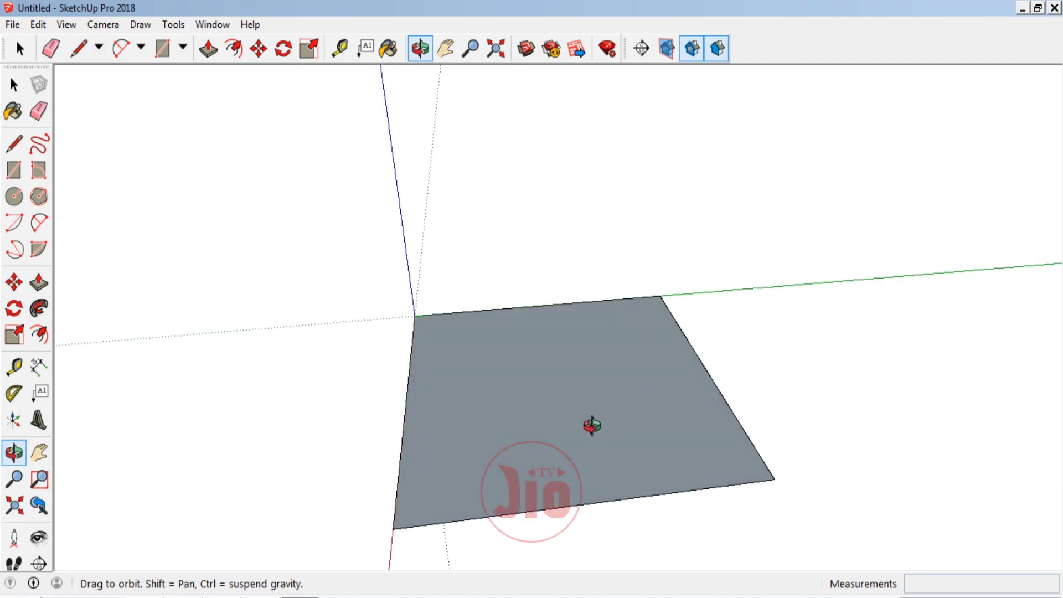
# Step: Push/Pull the square face up into a 10 cm thick slab
pyautogui.press('p')
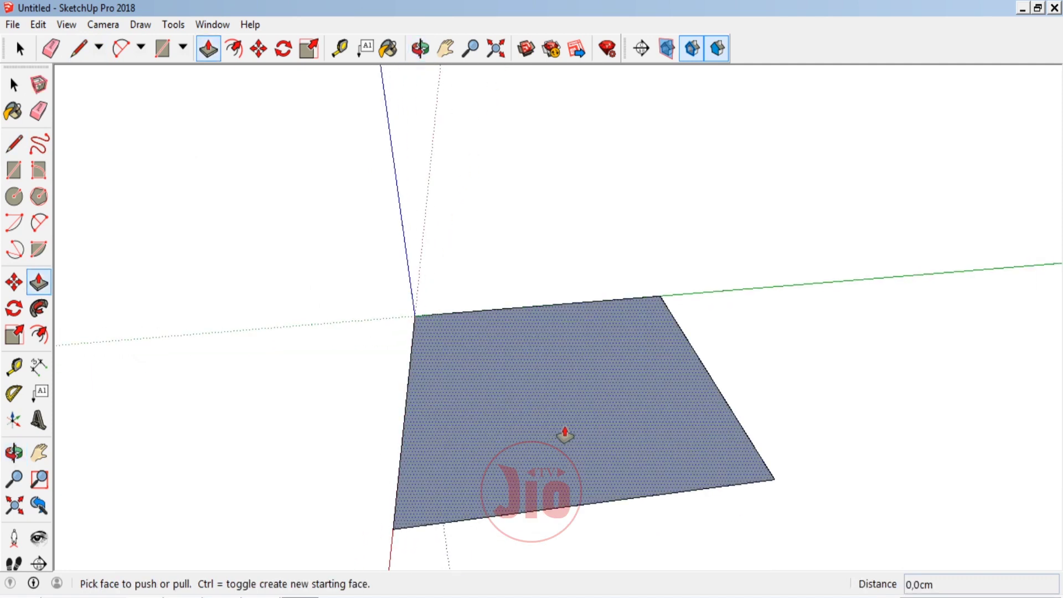
pyautogui.click(565, 434)
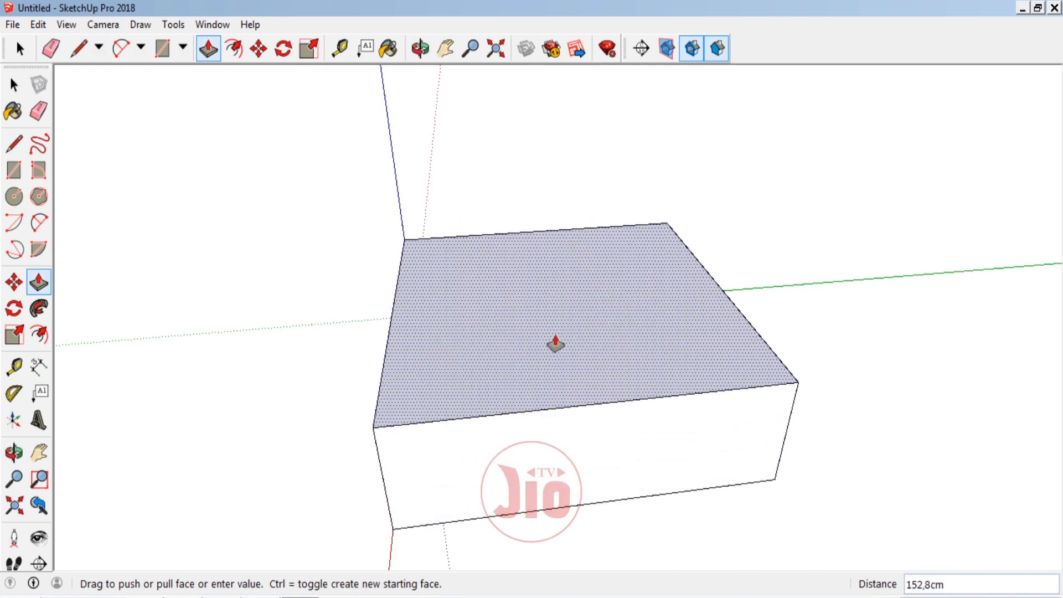
pyautogui.write('10')
pyautogui.press('Return')
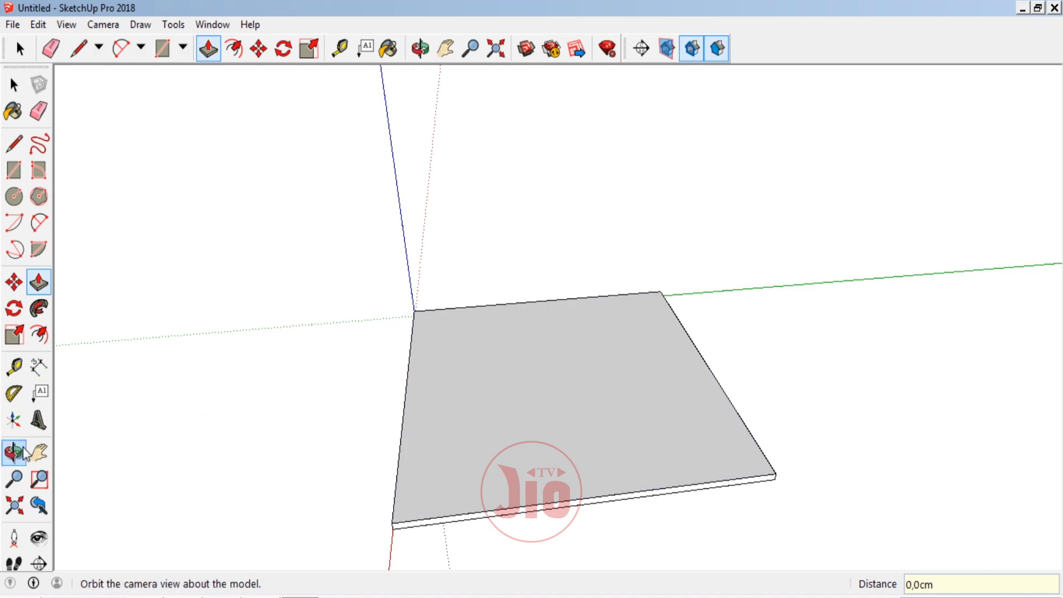
# Step: Offset the slab's top face edges 10 cm inward to mark a border
pyautogui.click(13, 453)
pyautogui.moveTo(360, 329); pyautogui.dragTo(568, 394)
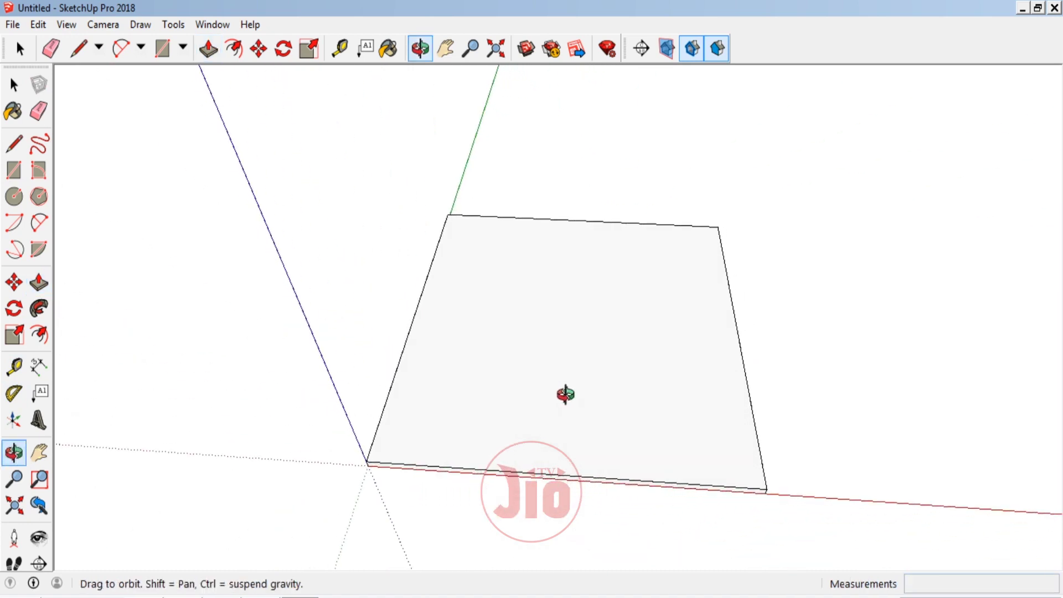
pyautogui.moveTo(558, 396); pyautogui.dragTo(525, 423)
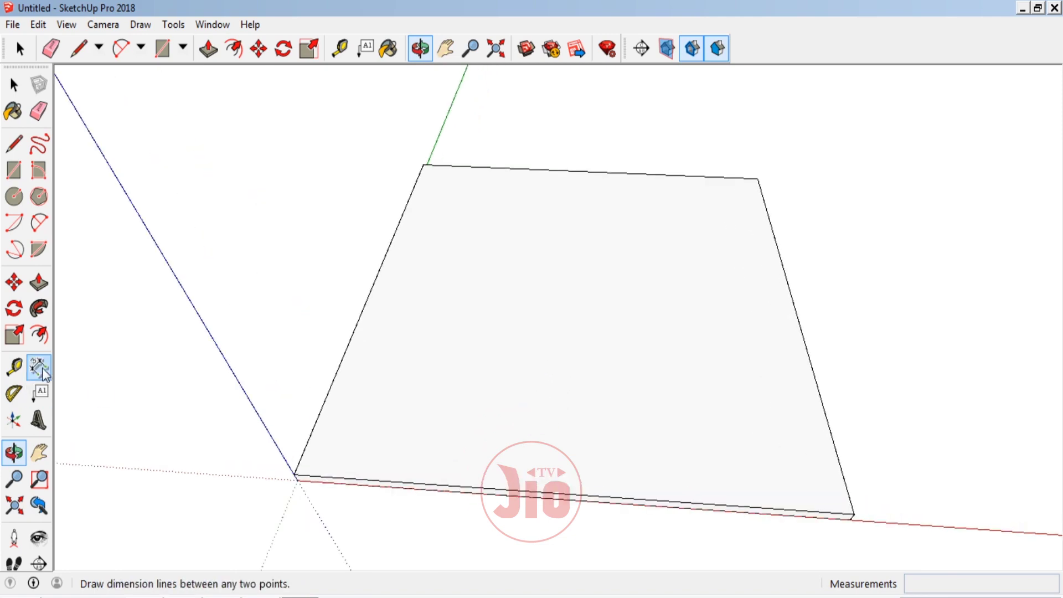
pyautogui.click(40, 334)
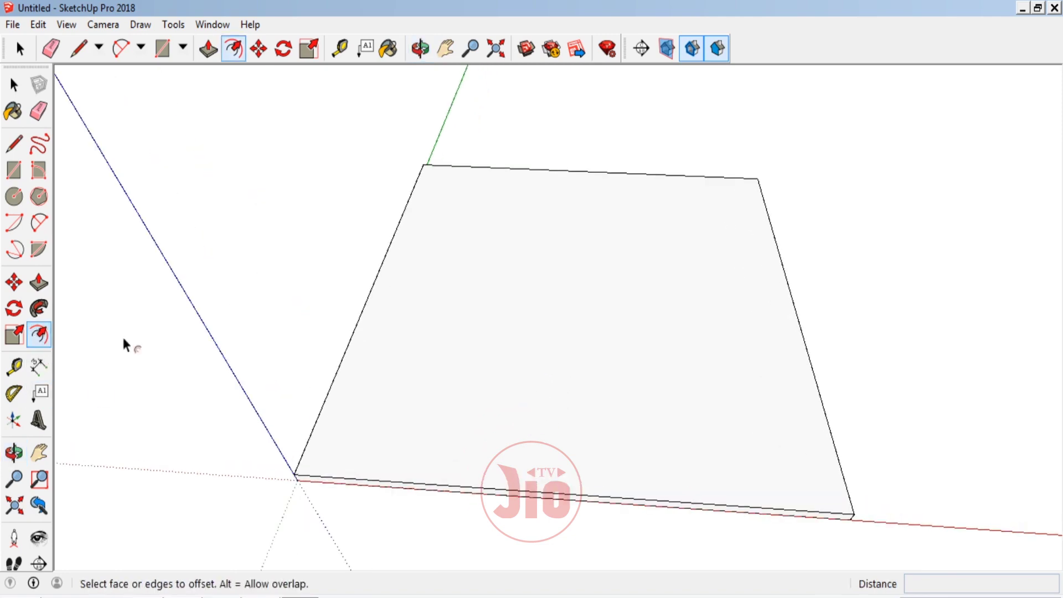
pyautogui.click(368, 339)
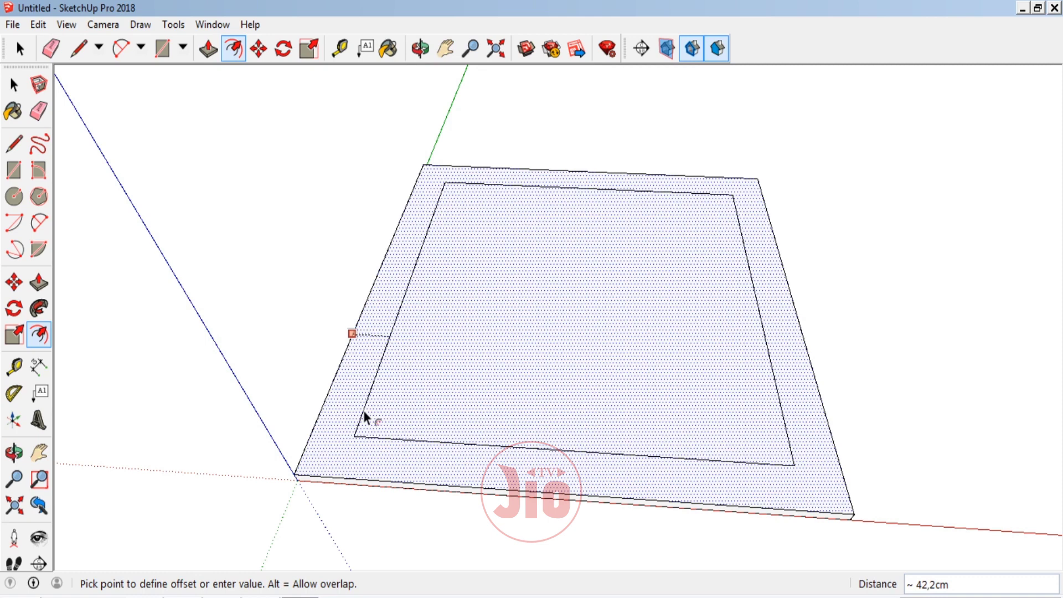
pyautogui.write('10')
pyautogui.press('Return')
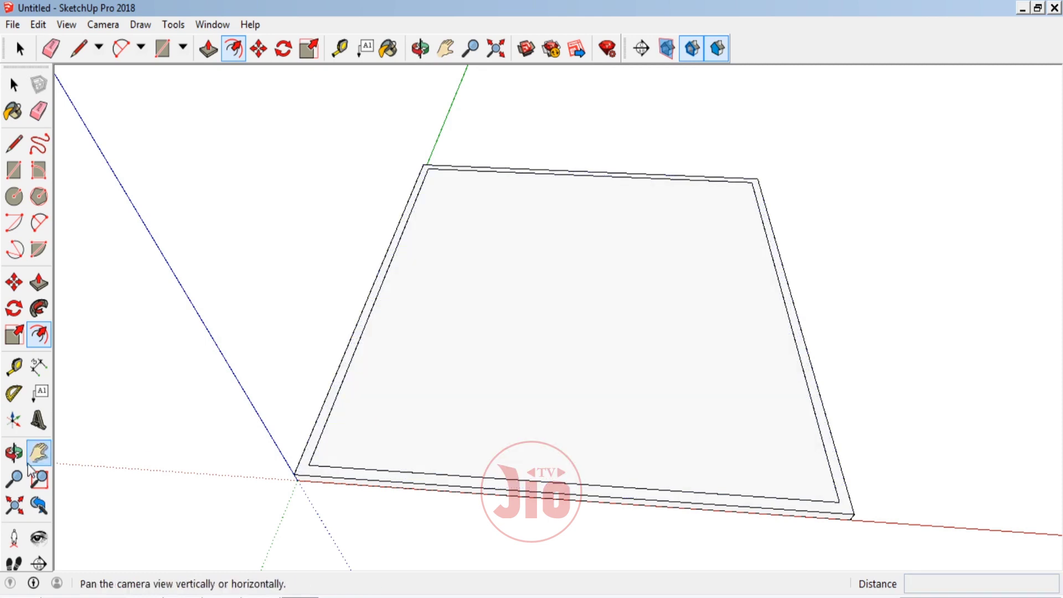
# Step: Draw short lines across the border's corners to split it at the left and right corners
pyautogui.click(14, 453)
pyautogui.moveTo(644, 374); pyautogui.dragTo(277, 480)
pyautogui.scroll(-3, 477, 263)
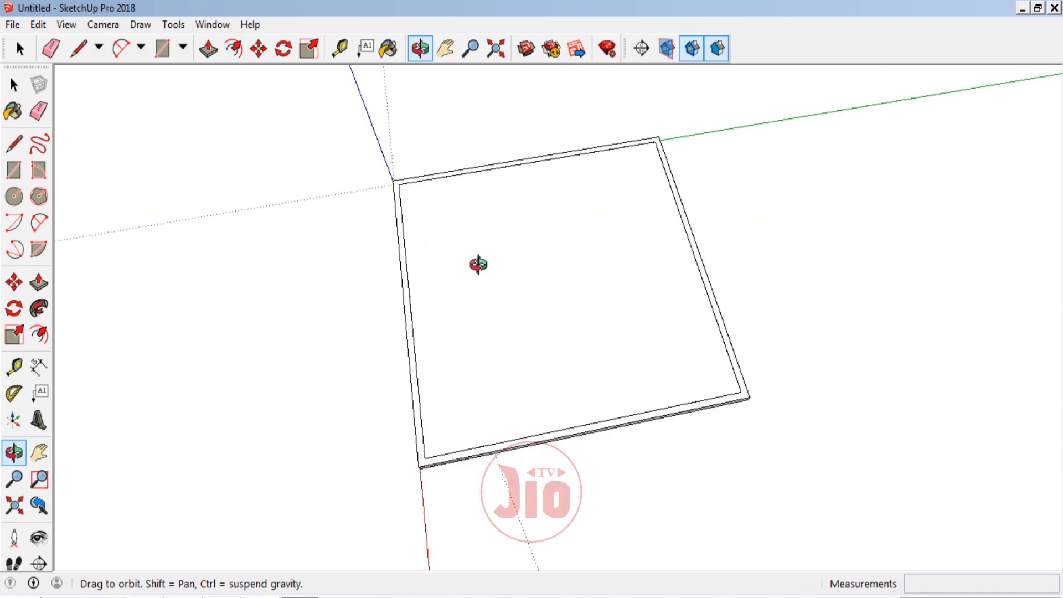
pyautogui.scroll(5, 438, 454)
pyautogui.moveTo(445, 497)
pyautogui.mouseDown()
pyautogui.moveTo(418, 427)
pyautogui.moveTo(114, 249)
pyautogui.mouseUp()
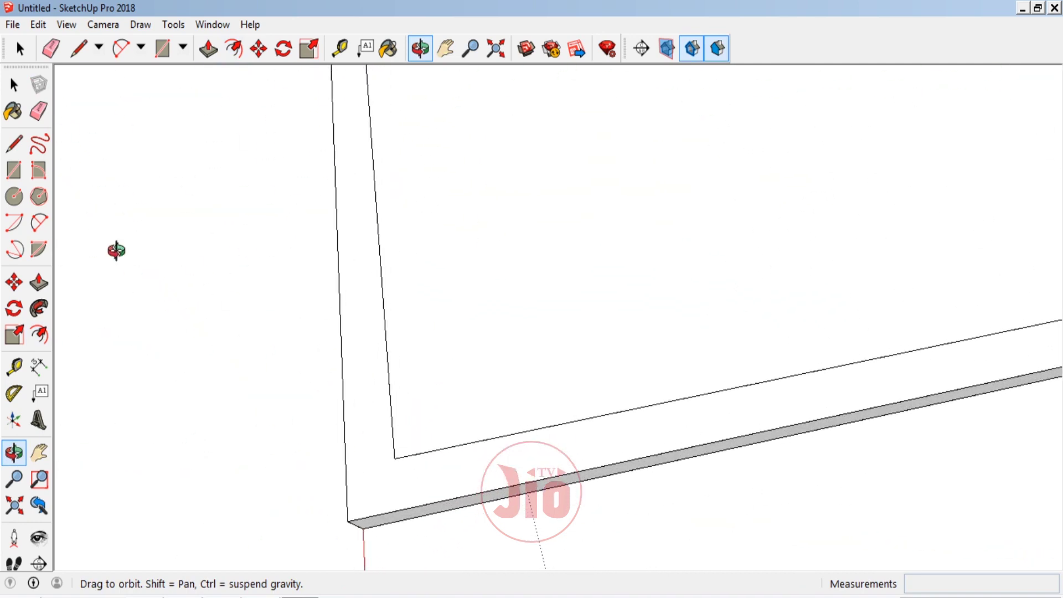
pyautogui.click(13, 143)
pyautogui.click(394, 458)
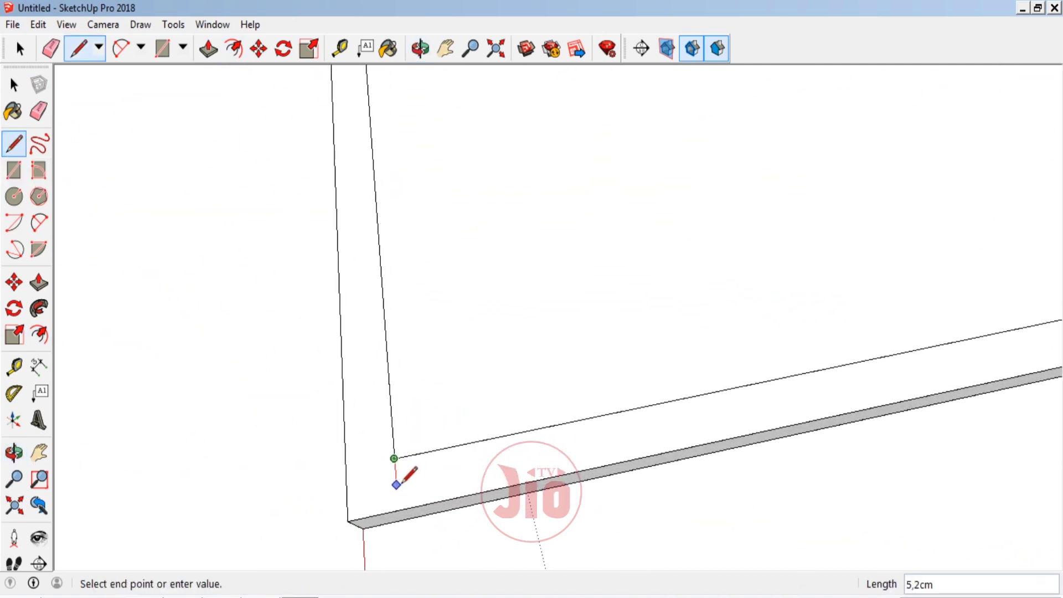
pyautogui.click(398, 510)
pyautogui.scroll(-2, 400, 508)
pyautogui.scroll(-2, 388, 501)
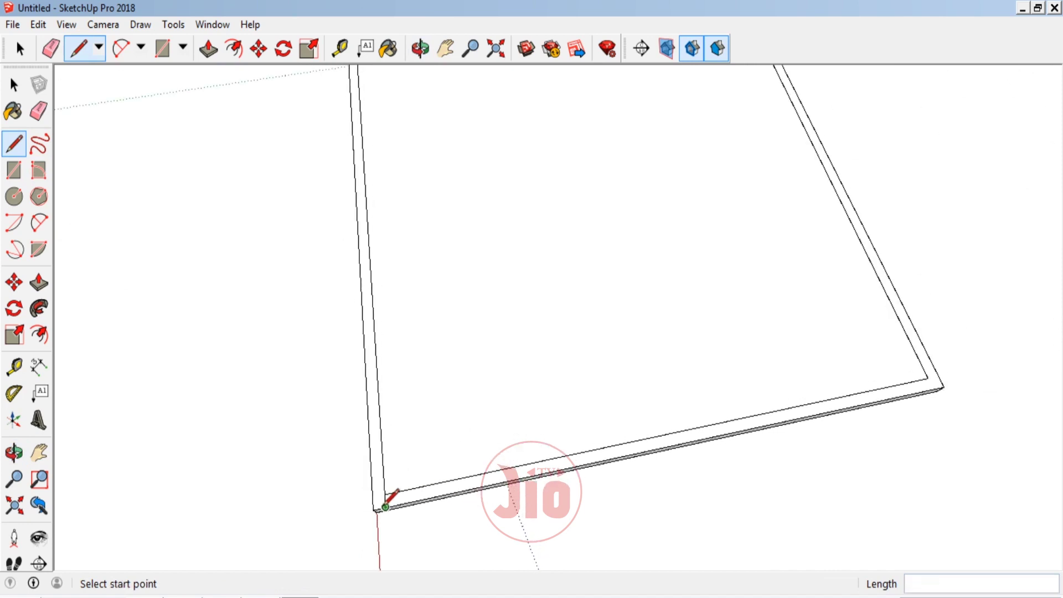
pyautogui.scroll(2, 861, 380)
pyautogui.scroll(1, 786, 370)
pyautogui.click(785, 372)
pyautogui.click(792, 390)
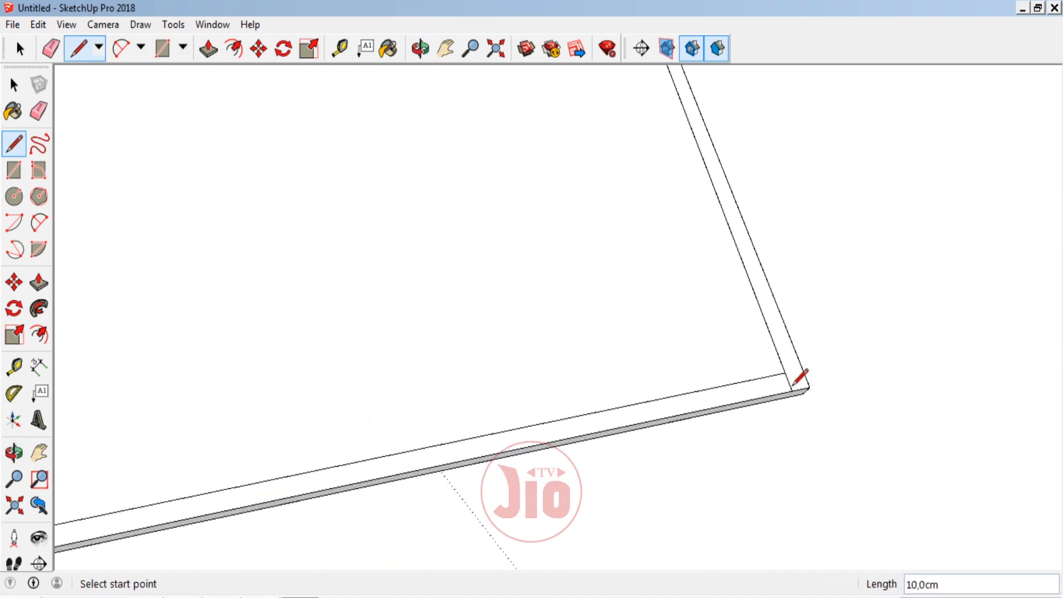
# Step: Erase the front border edge and pull the remaining border up into 500 cm walls
pyautogui.click(44, 114)
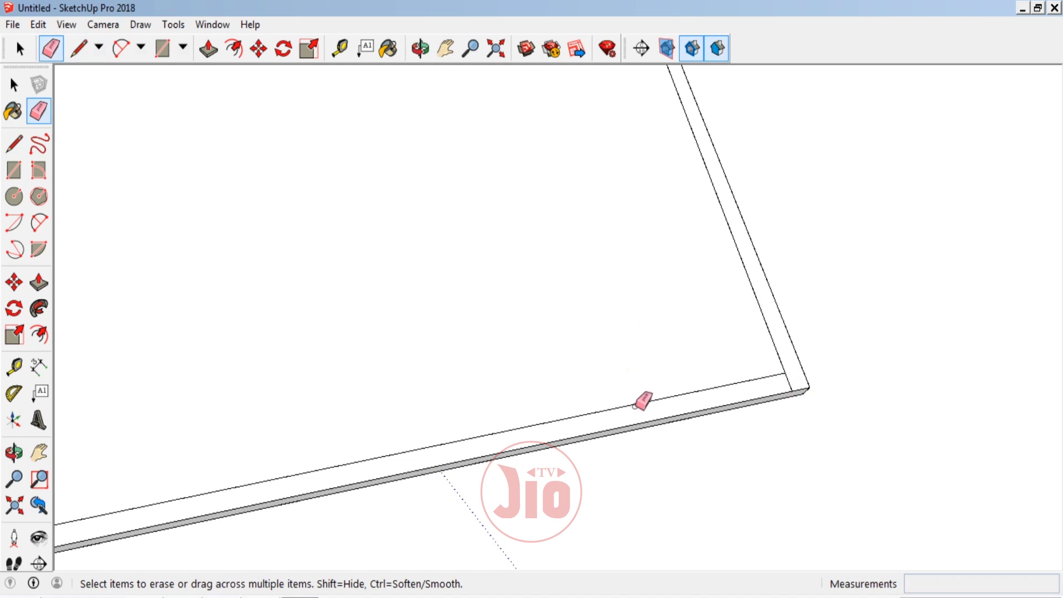
pyautogui.scroll(-3, 637, 405)
pyautogui.scroll(-2, 831, 380)
pyautogui.scroll(-1, 806, 394)
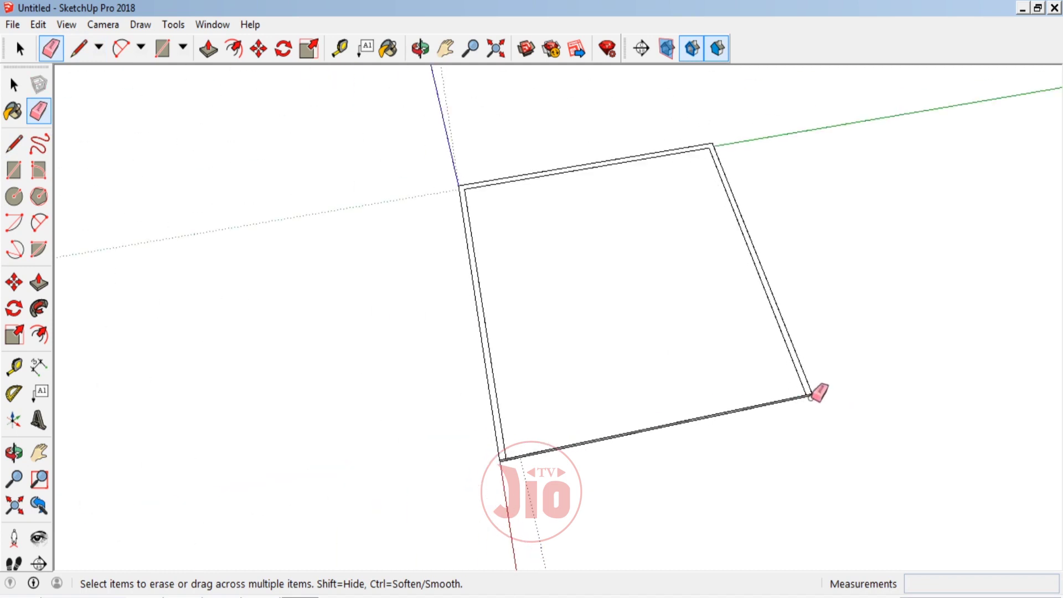
pyautogui.press('p')
pyautogui.moveTo(797, 359); pyautogui.dragTo(796, 303)
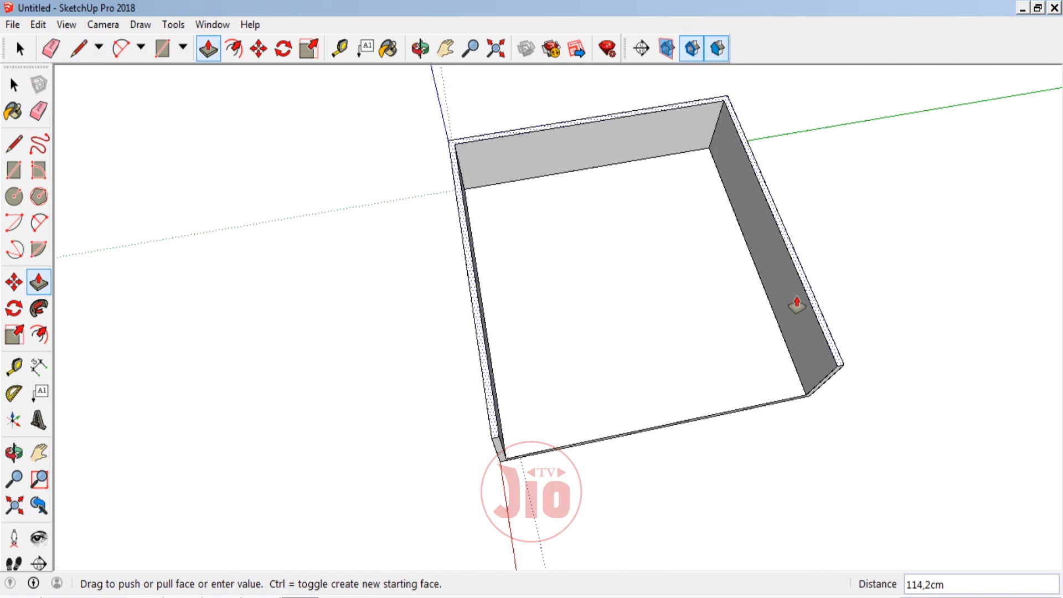
pyautogui.write('500')
pyautogui.press('Return')
pyautogui.press('o')
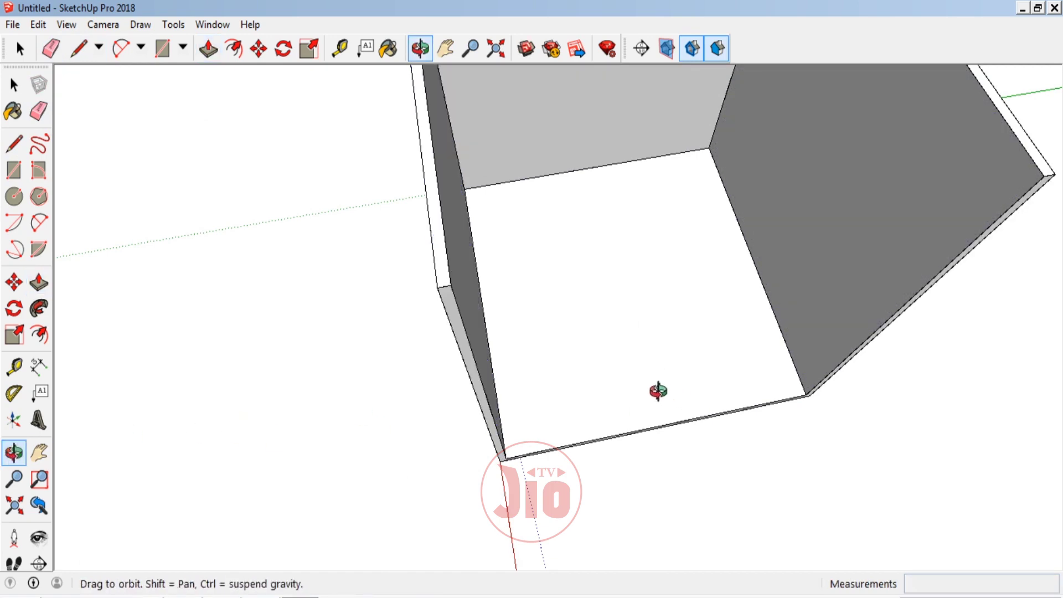
pyautogui.moveTo(657, 391); pyautogui.dragTo(368, 249)
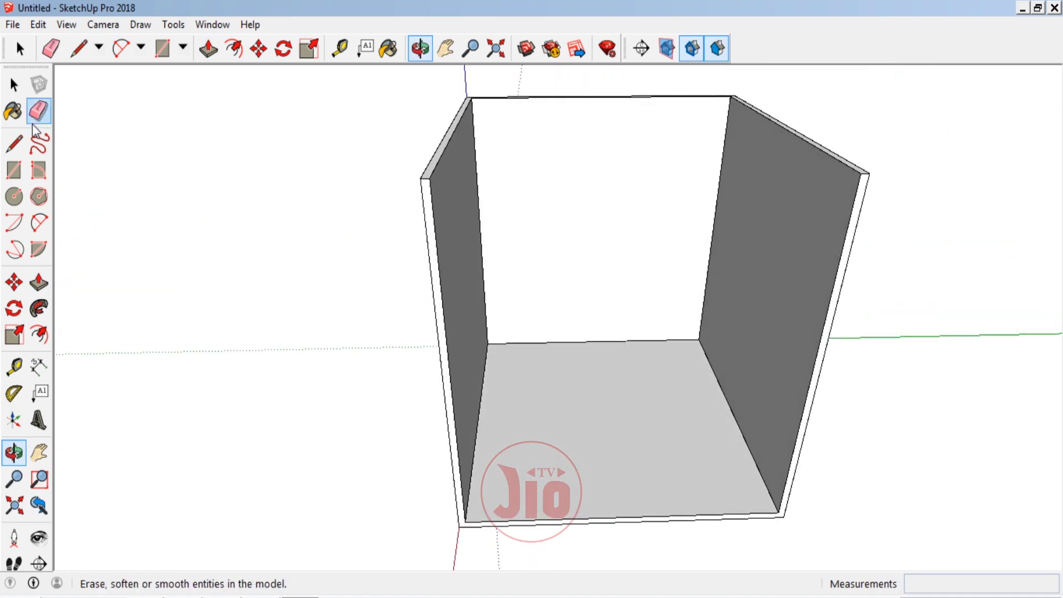
# Step: Paint the back and right walls Color M06 and the left wall a darker grey
pyautogui.click(14, 110)
pyautogui.click(944, 353)
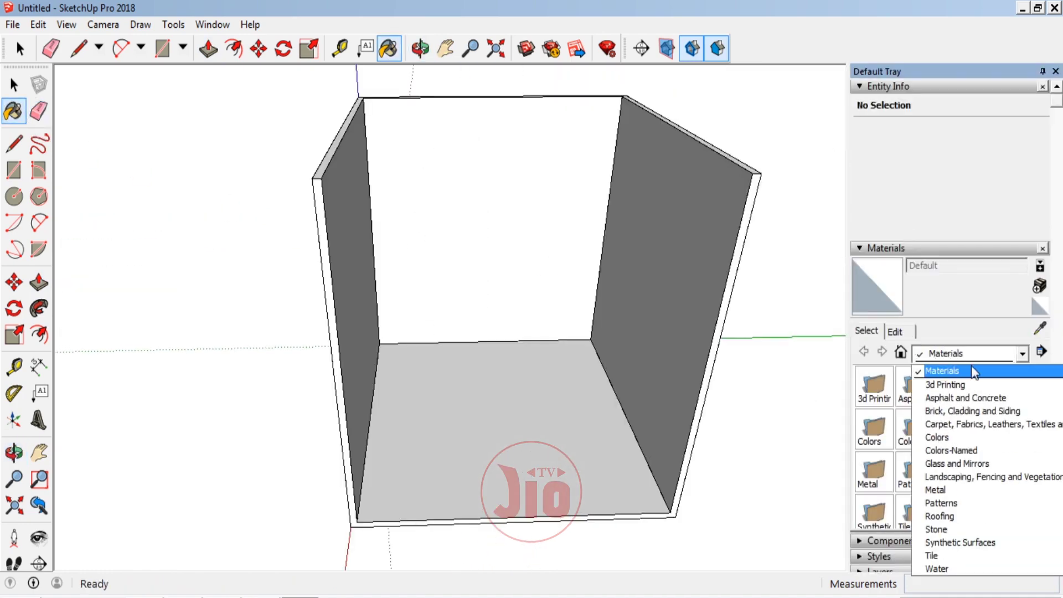
pyautogui.click(1030, 437)
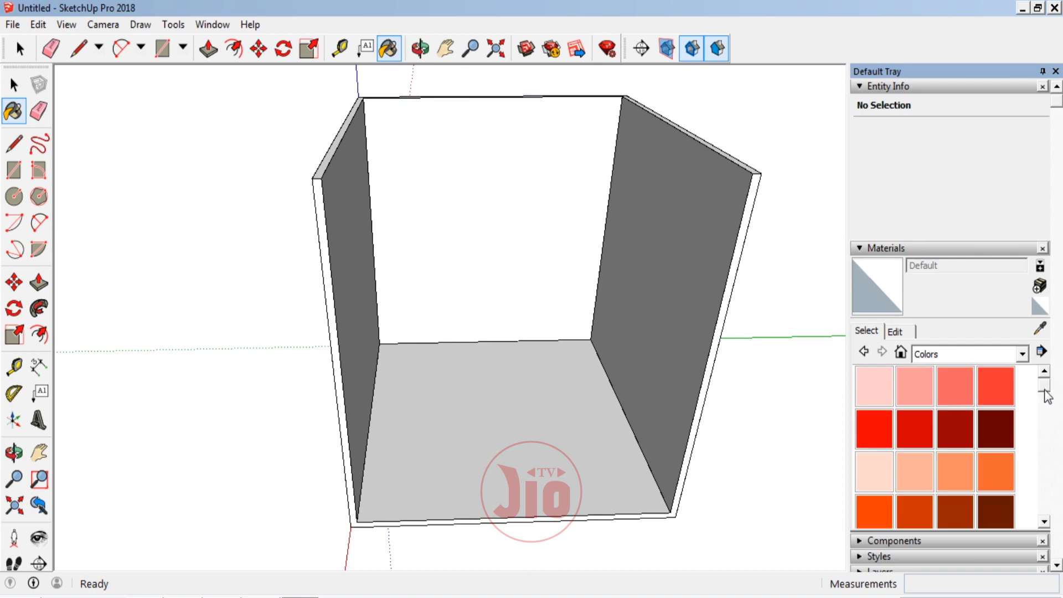
pyautogui.moveTo(1045, 390); pyautogui.dragTo(1044, 504)
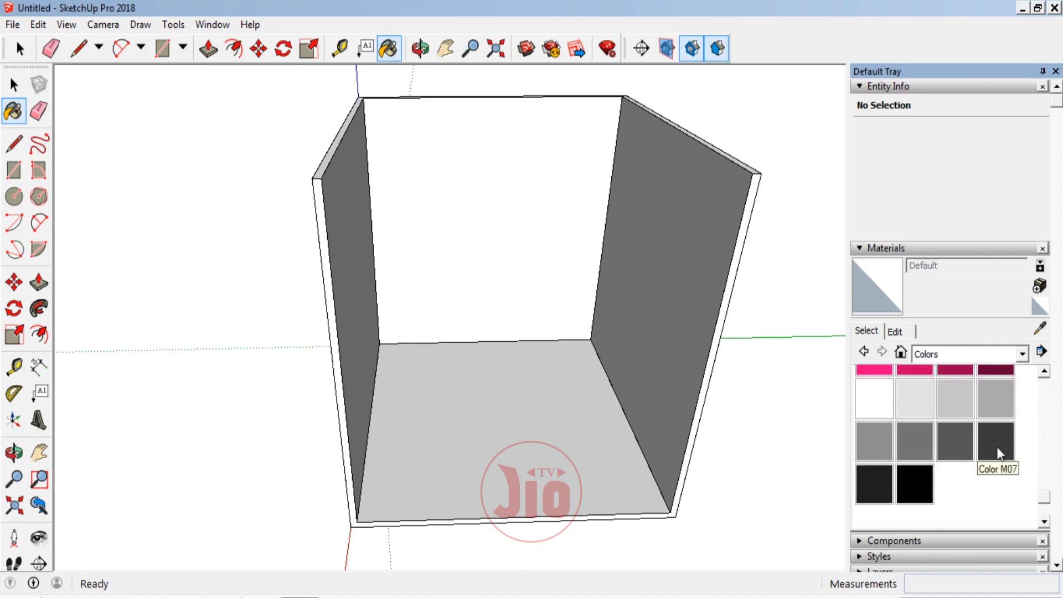
pyautogui.click(955, 441)
pyautogui.click(576, 221)
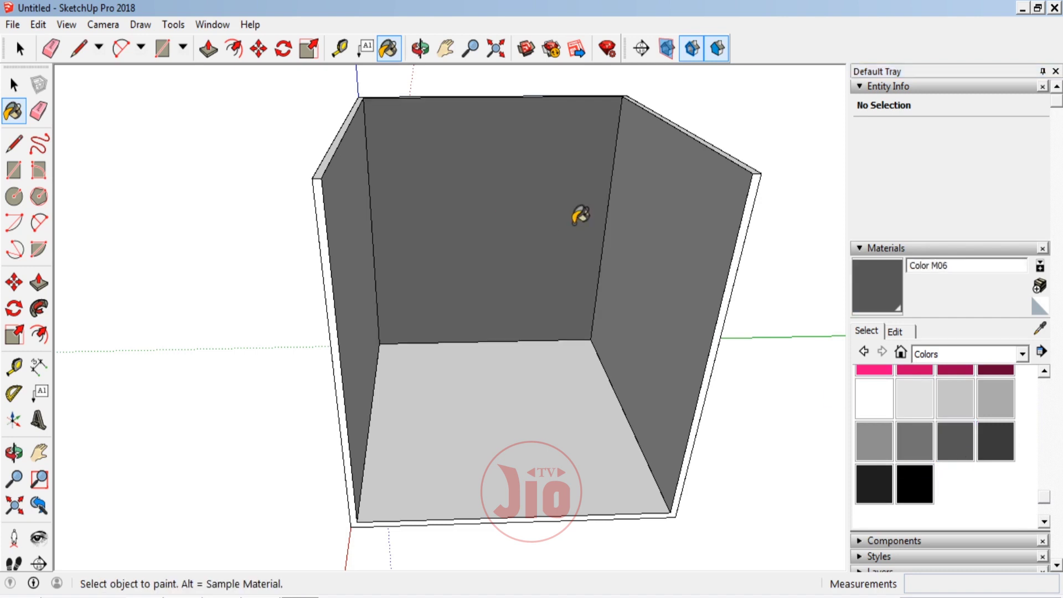
pyautogui.click(683, 274)
pyautogui.click(374, 277)
# Step: Cover the floor with Encaustic Tile Circular 01 and lighten its colour
pyautogui.click(933, 354)
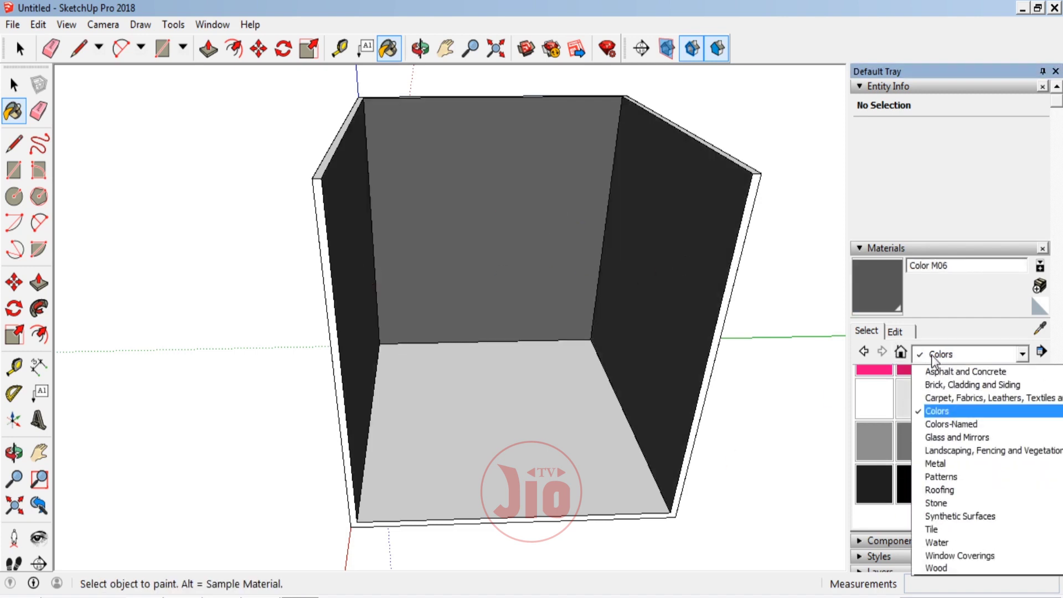
pyautogui.click(960, 529)
pyautogui.click(995, 386)
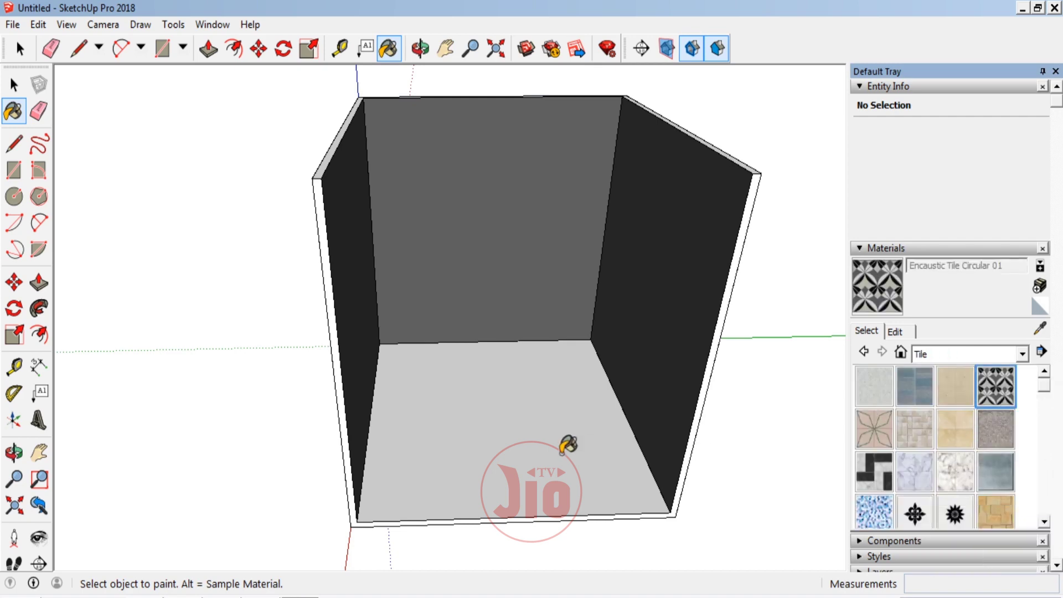
pyautogui.click(626, 434)
pyautogui.click(895, 331)
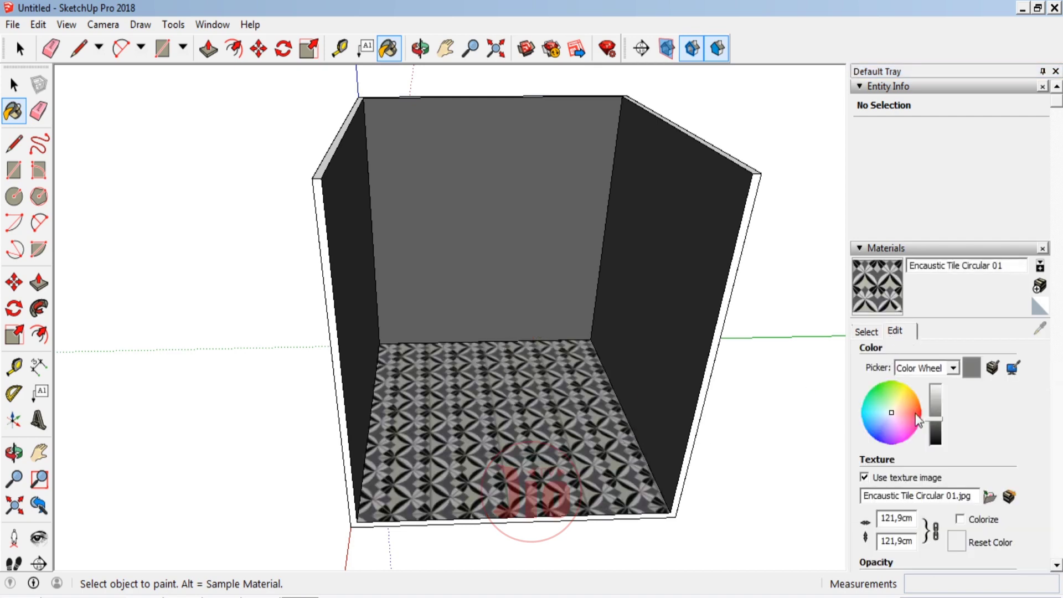
pyautogui.click(940, 412)
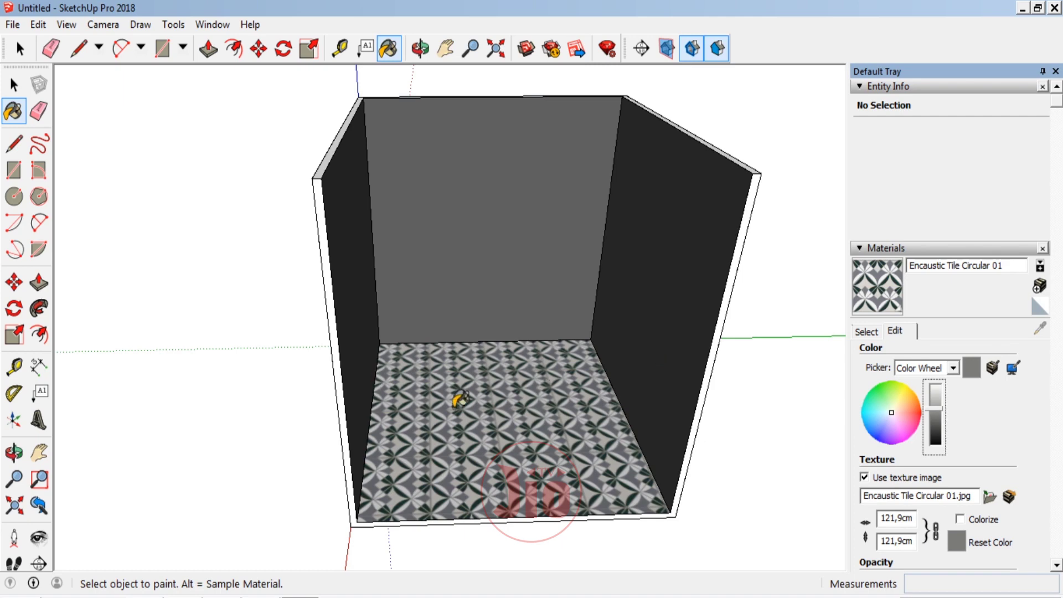
pyautogui.click(1055, 71)
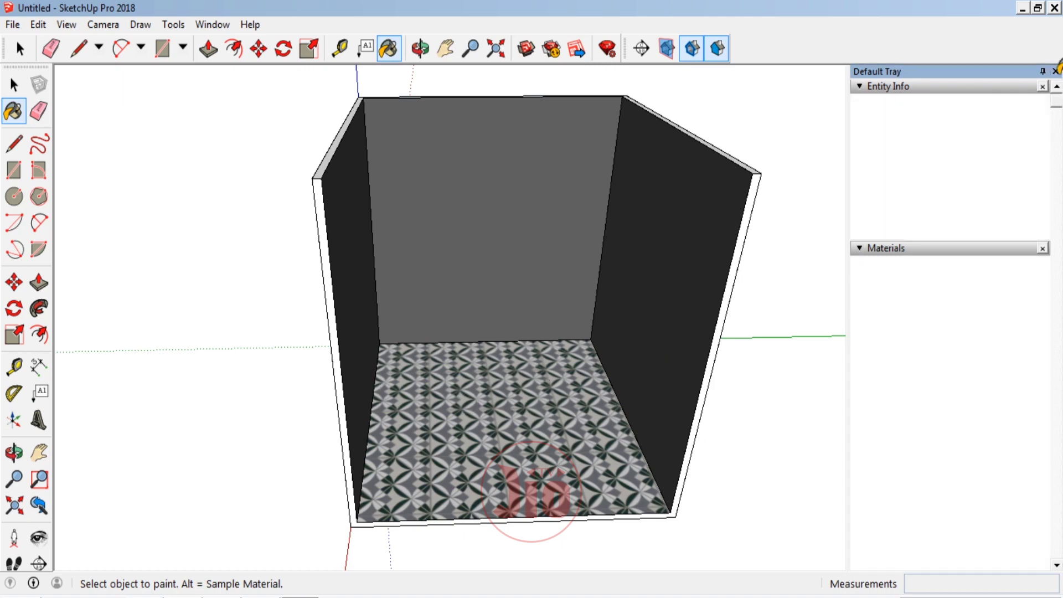
# Step: Select all the room geometry and make it a single group
pyautogui.click(14, 84)
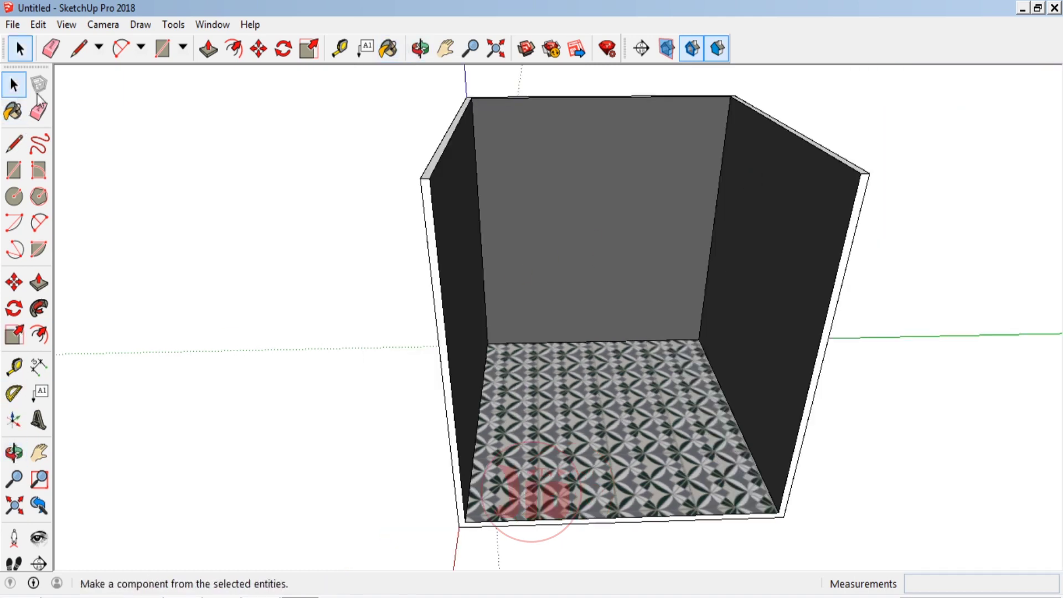
pyautogui.tripleClick(576, 256)
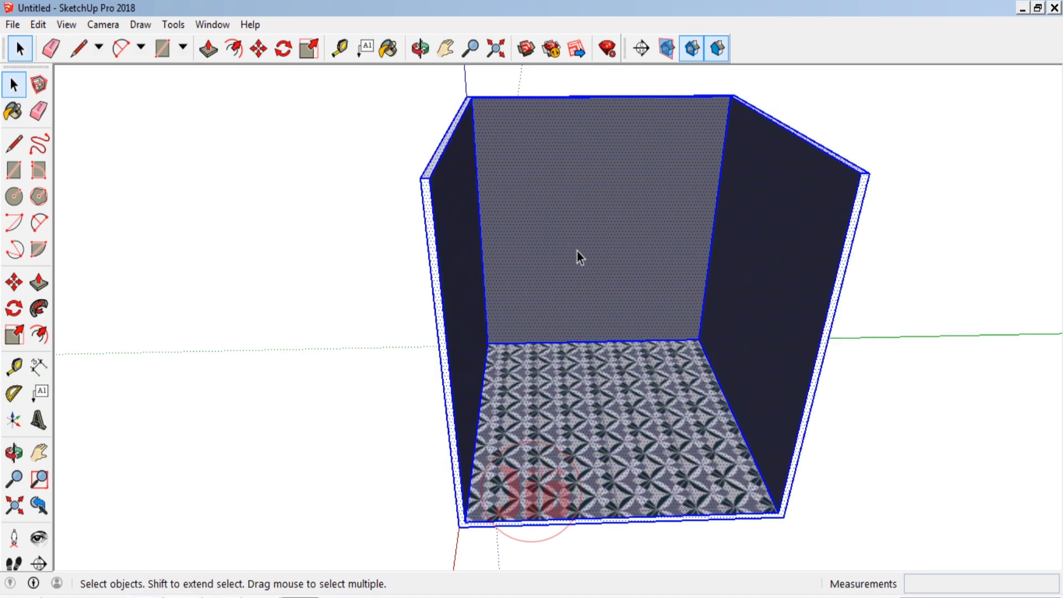
pyautogui.rightClick(577, 256)
pyautogui.click(611, 378)
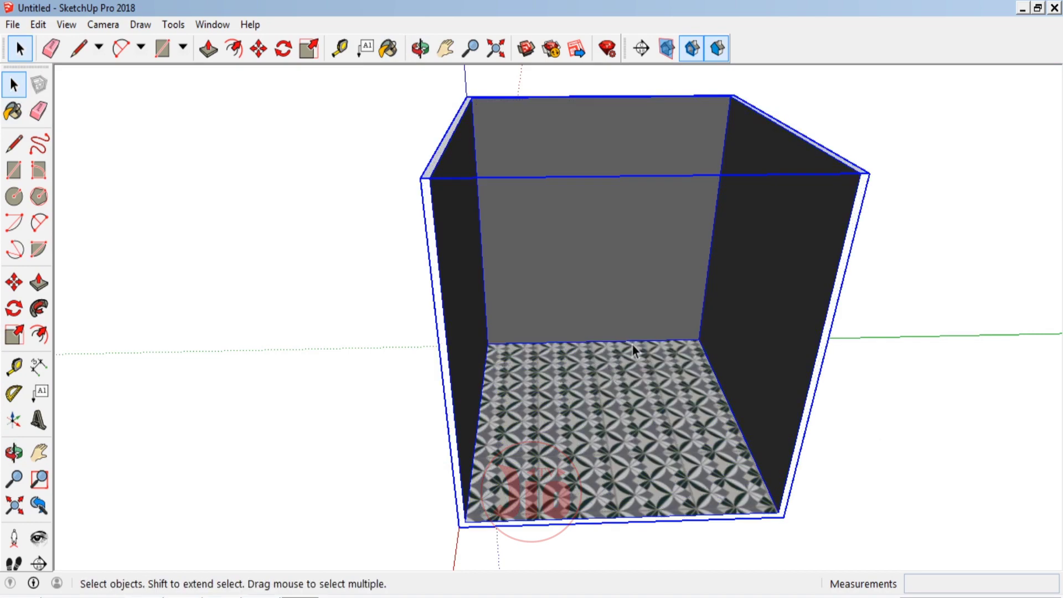
pyautogui.click(210, 336)
# Step: Orbit inside to face the back wall and start a Tape Measure guide from its left edge
pyautogui.click(13, 452)
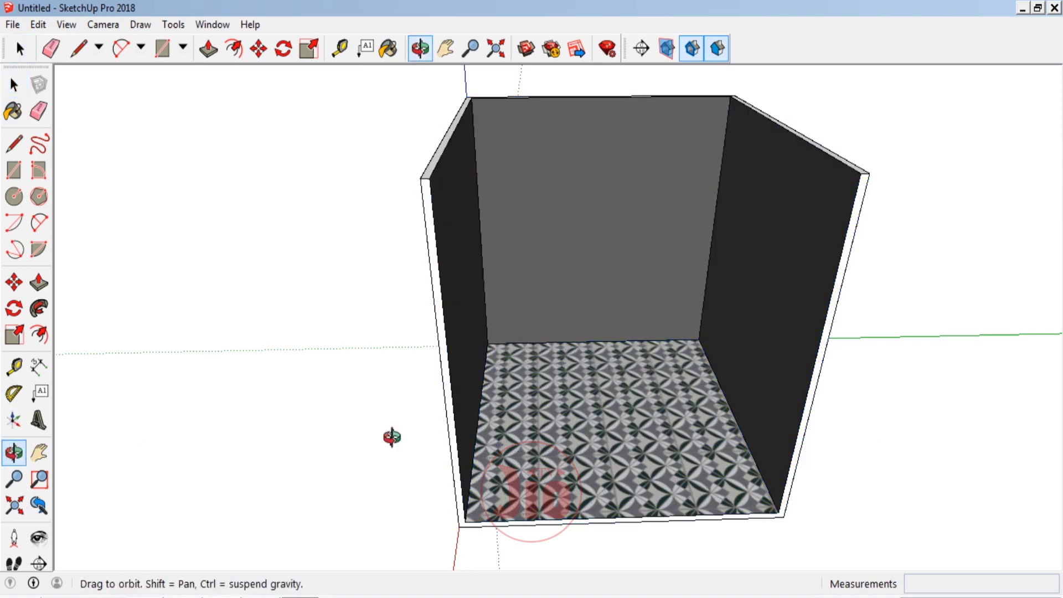
pyautogui.moveTo(391, 434)
pyautogui.mouseDown()
pyautogui.moveTo(617, 271)
pyautogui.moveTo(589, 315)
pyautogui.moveTo(567, 155)
pyautogui.moveTo(567, 242)
pyautogui.moveTo(574, 154)
pyautogui.mouseUp()
pyautogui.scroll(3, 565, 243)
pyautogui.scroll(-3, 533, 244)
pyautogui.scroll(3, 536, 423)
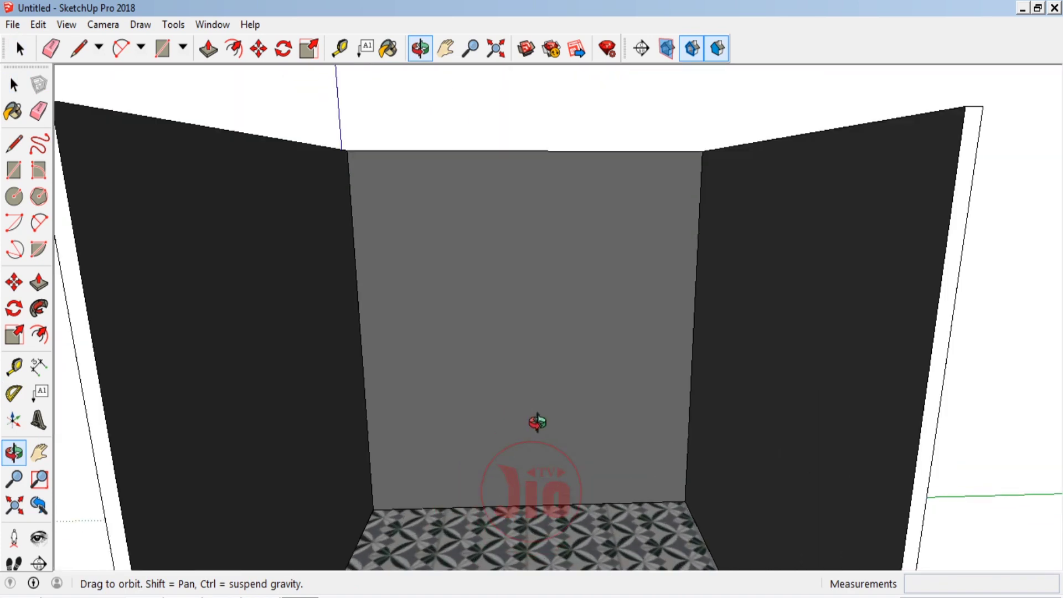
pyautogui.scroll(1, 536, 406)
pyautogui.moveTo(537, 406); pyautogui.dragTo(536, 349)
pyautogui.scroll(-3, 556, 294)
pyautogui.scroll(3, 556, 294)
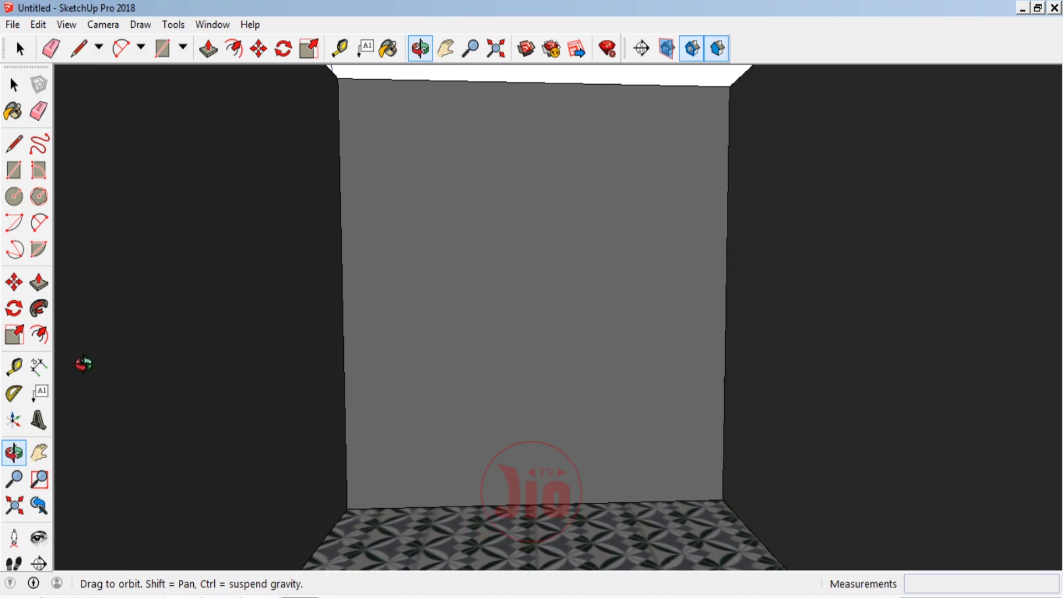
pyautogui.click(14, 366)
pyautogui.click(342, 318)
pyautogui.write('2')
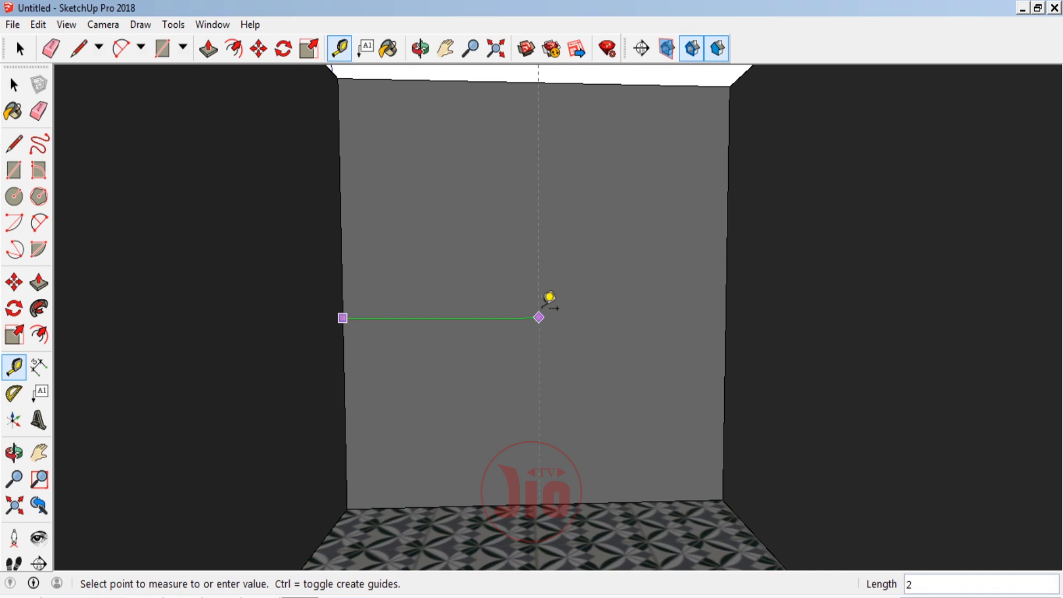
# Step: Place a centre vertical guide on the back wall plus guides 90 cm left and right
pyautogui.click(549, 299)
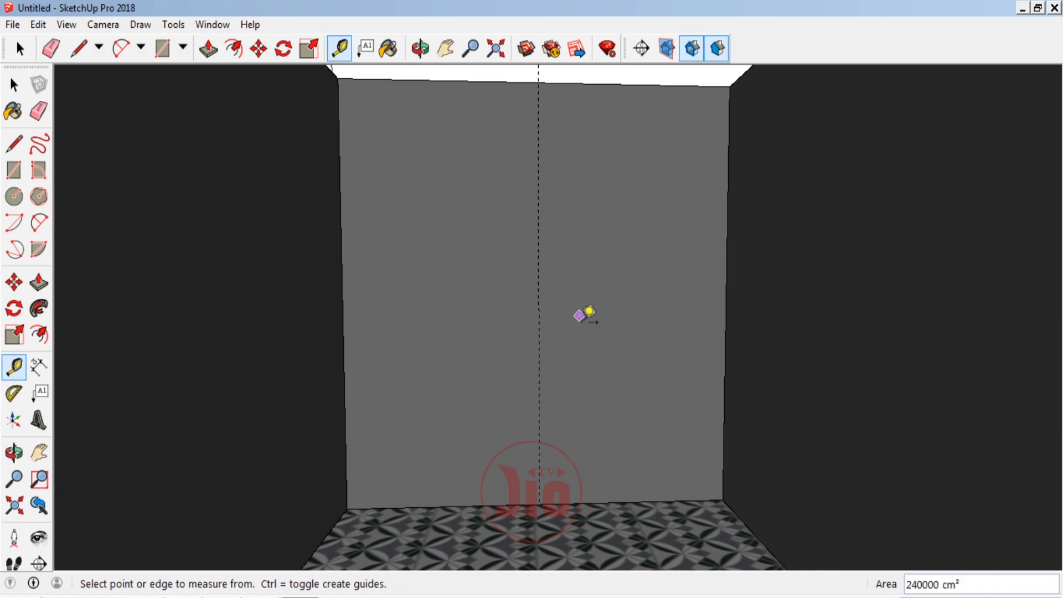
pyautogui.scroll(2, 575, 387)
pyautogui.scroll(-1, 565, 393)
pyautogui.scroll(2, 554, 374)
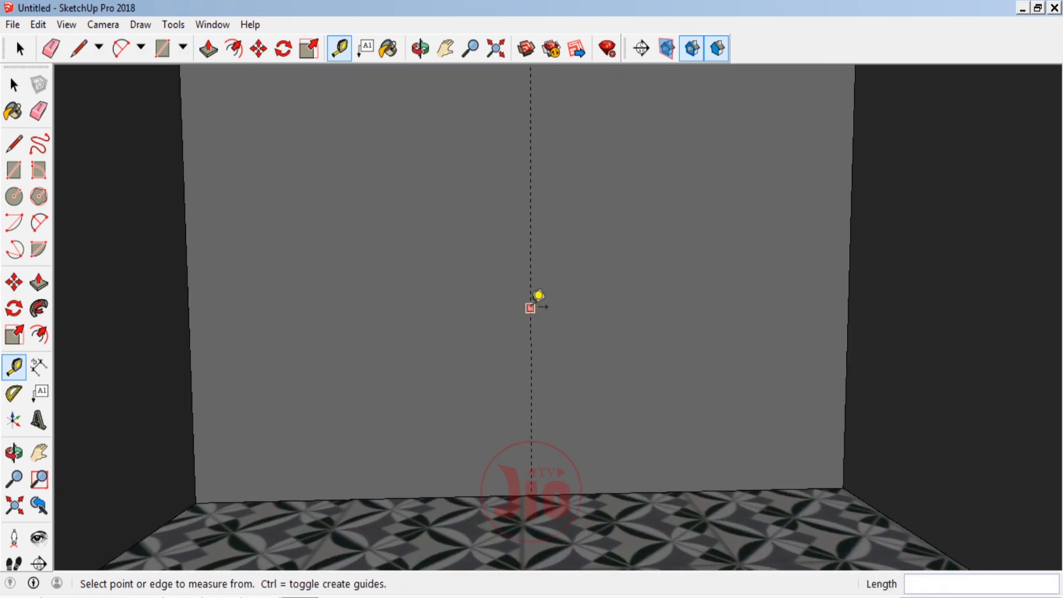
pyautogui.click(530, 307)
pyautogui.write('9')
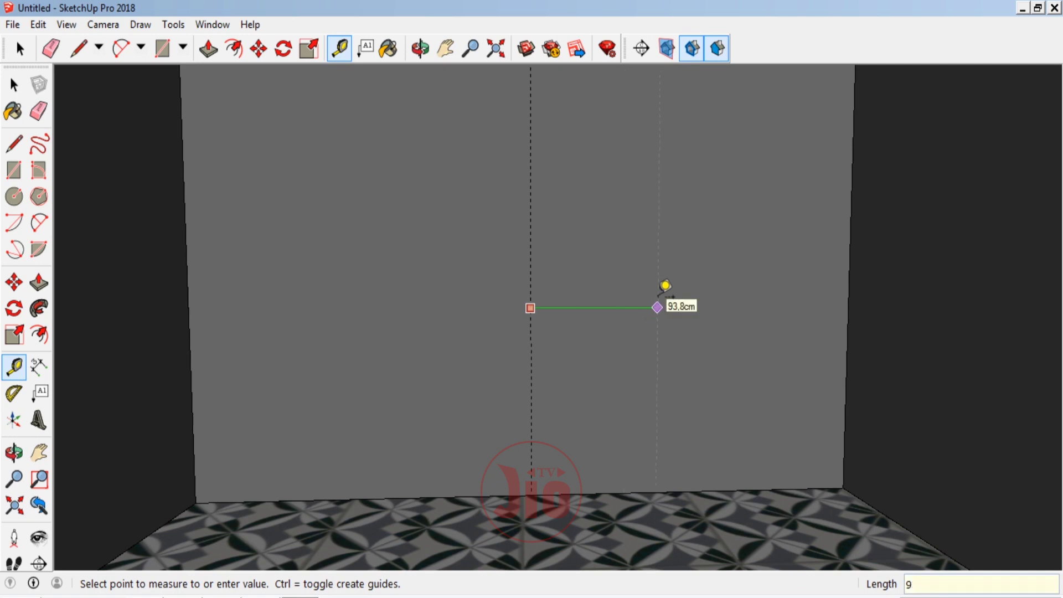
pyautogui.write('0')
pyautogui.press('Return')
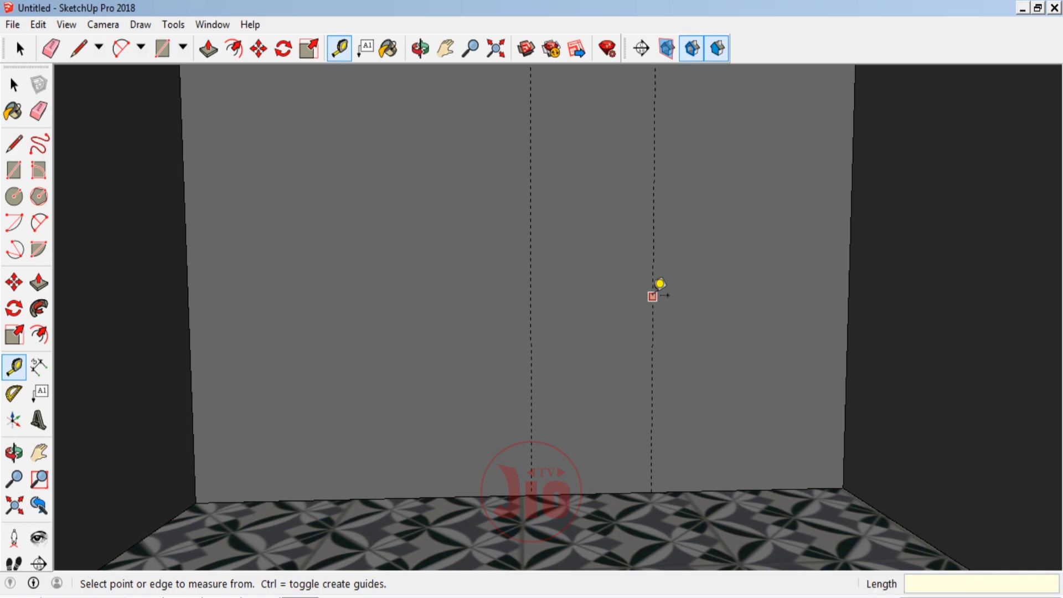
pyautogui.click(530, 302)
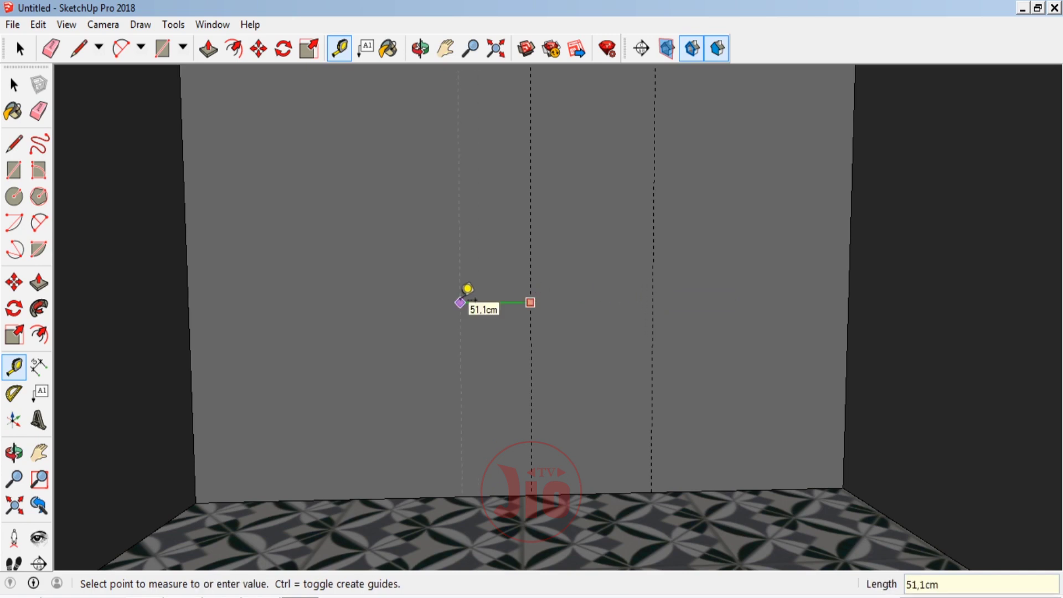
pyautogui.write('0')
pyautogui.press('Return')
# Step: Add a horizontal guide 15 cm above the floor
pyautogui.scroll(3, 548, 475)
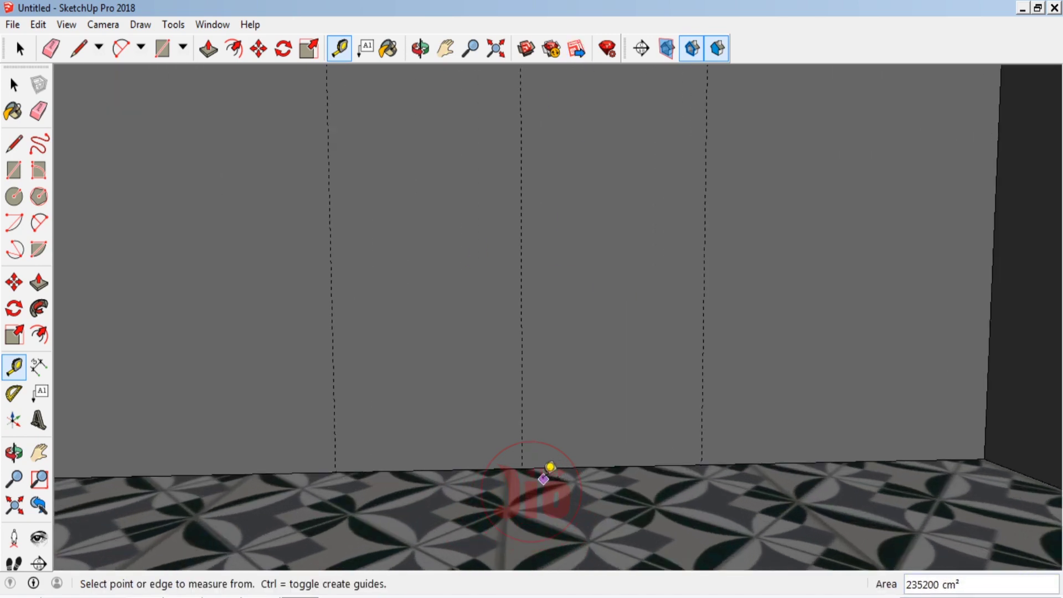
pyautogui.scroll(2, 535, 446)
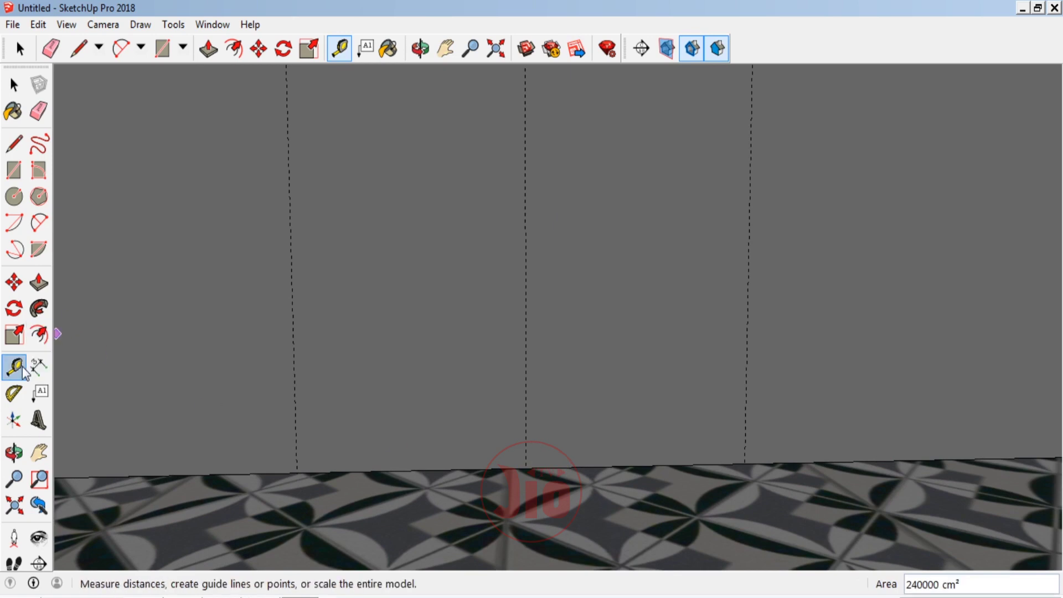
pyautogui.click(440, 470)
pyautogui.write('15')
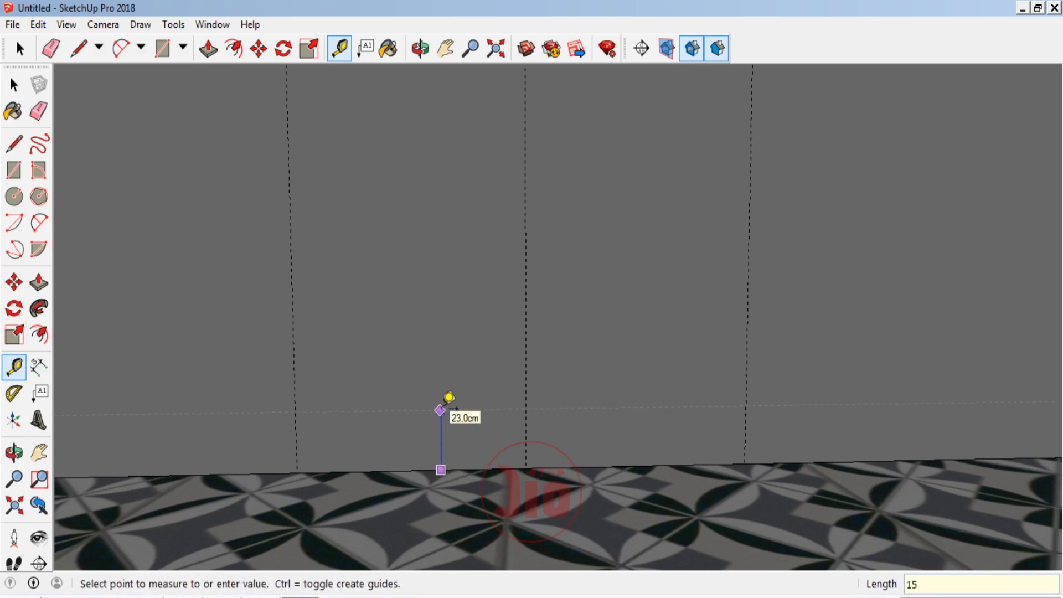
pyautogui.press('Return')
pyautogui.scroll(-3, 477, 451)
pyautogui.scroll(3, 373, 426)
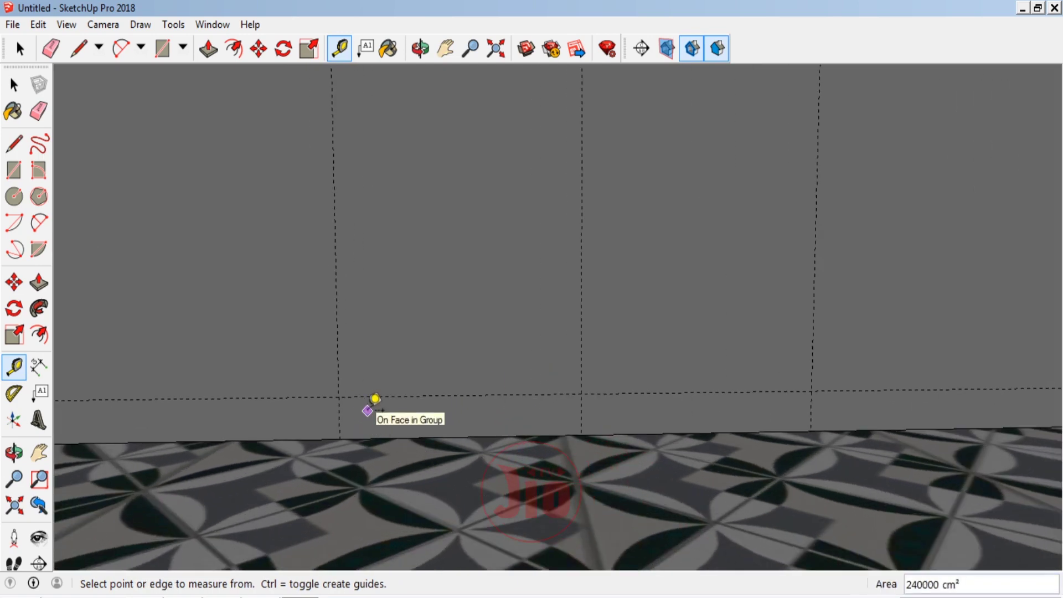
pyautogui.scroll(-1, 373, 404)
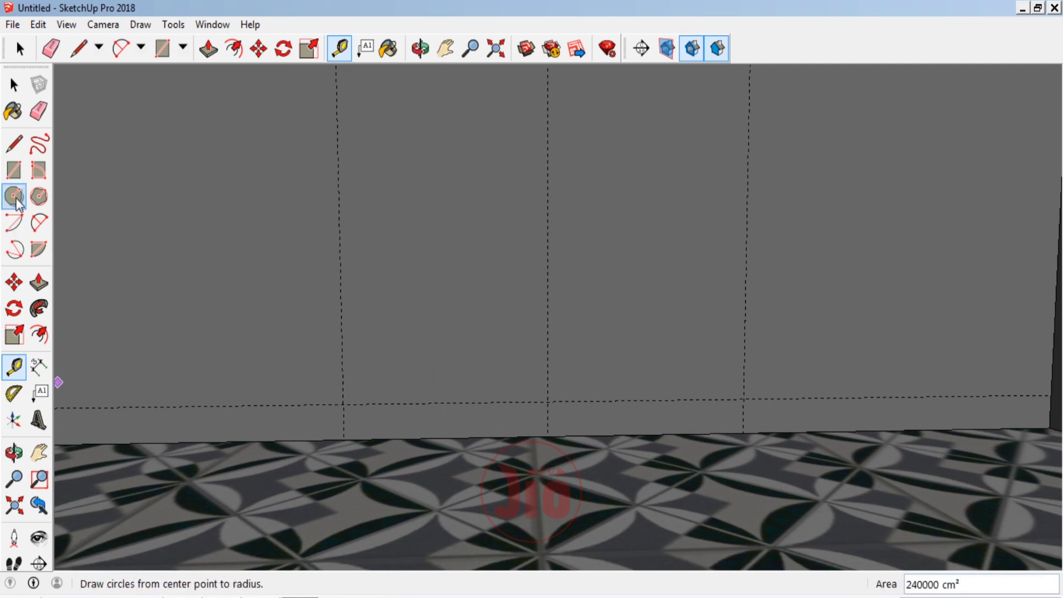
# Step: Trace a 180 × 35 cm rectangle on the back wall between the outer guides
pyautogui.click(16, 153)
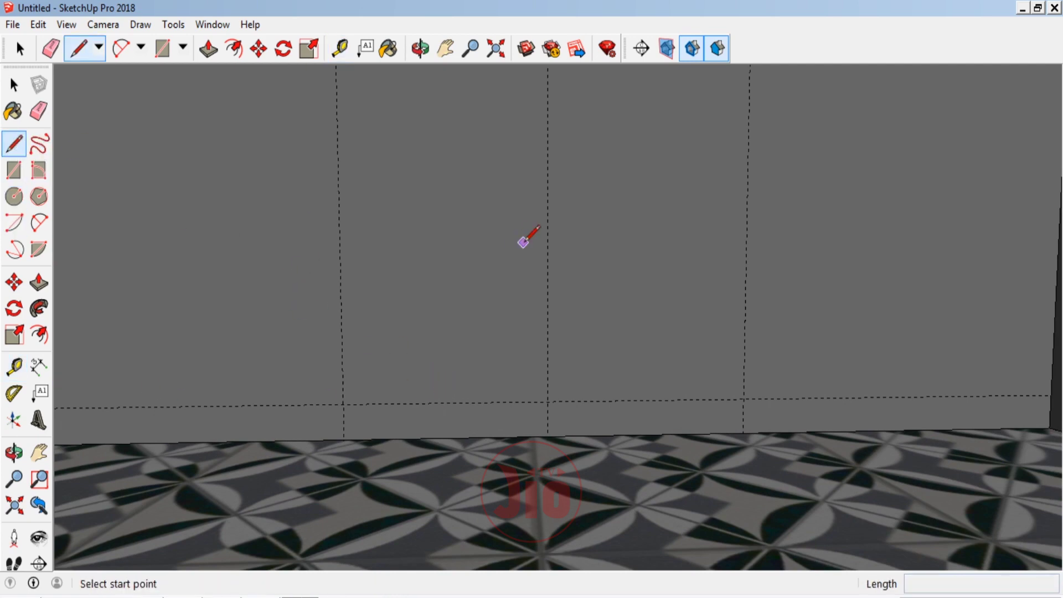
pyautogui.click(343, 404)
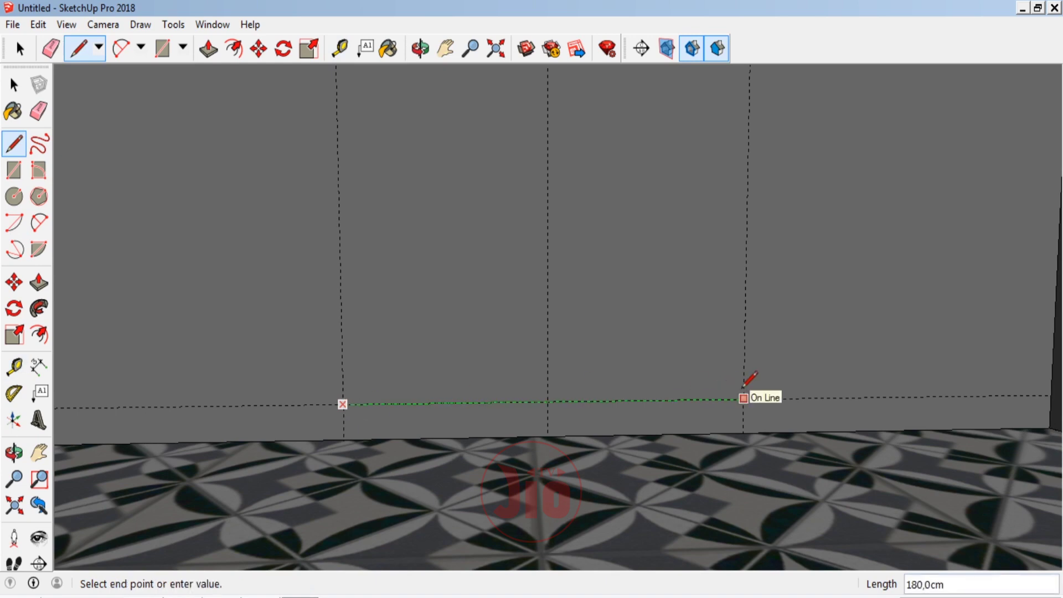
pyautogui.click(744, 398)
pyautogui.write('35')
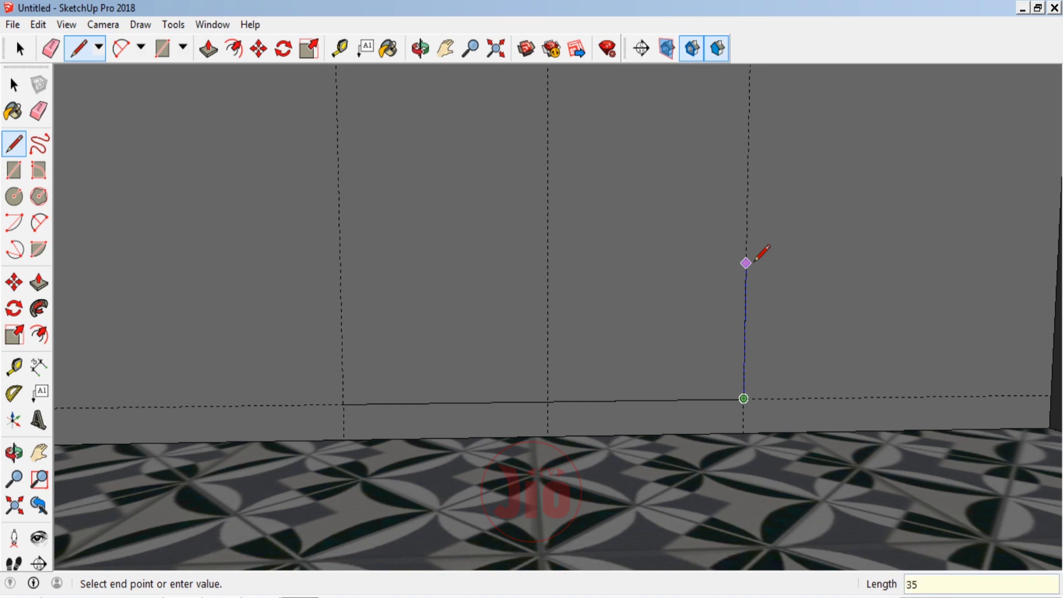
pyautogui.press('Return')
pyautogui.scroll(-2, 763, 253)
pyautogui.scroll(2, 763, 255)
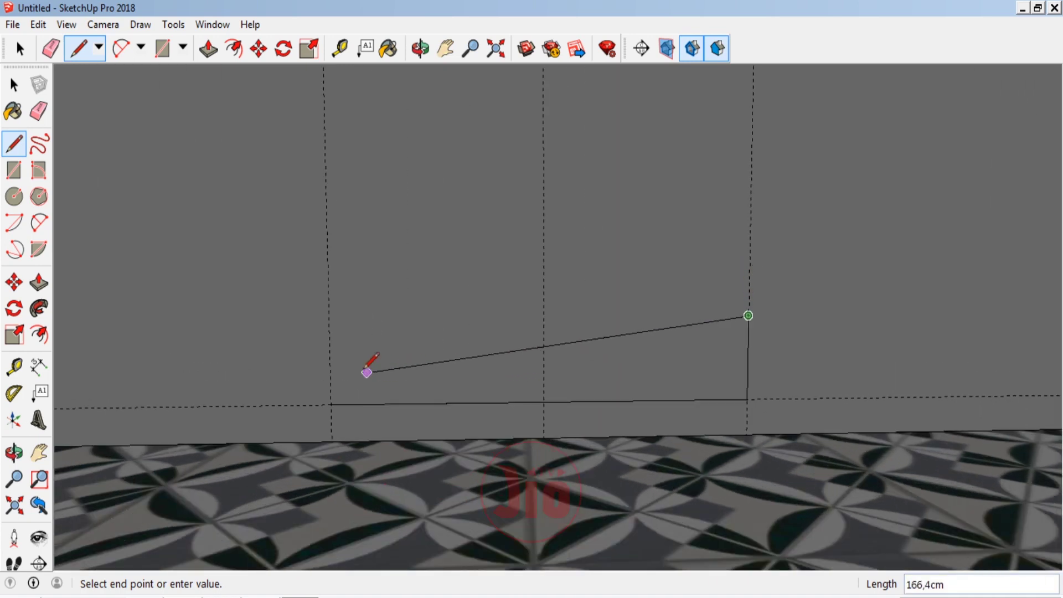
pyautogui.click(329, 316)
pyautogui.click(331, 403)
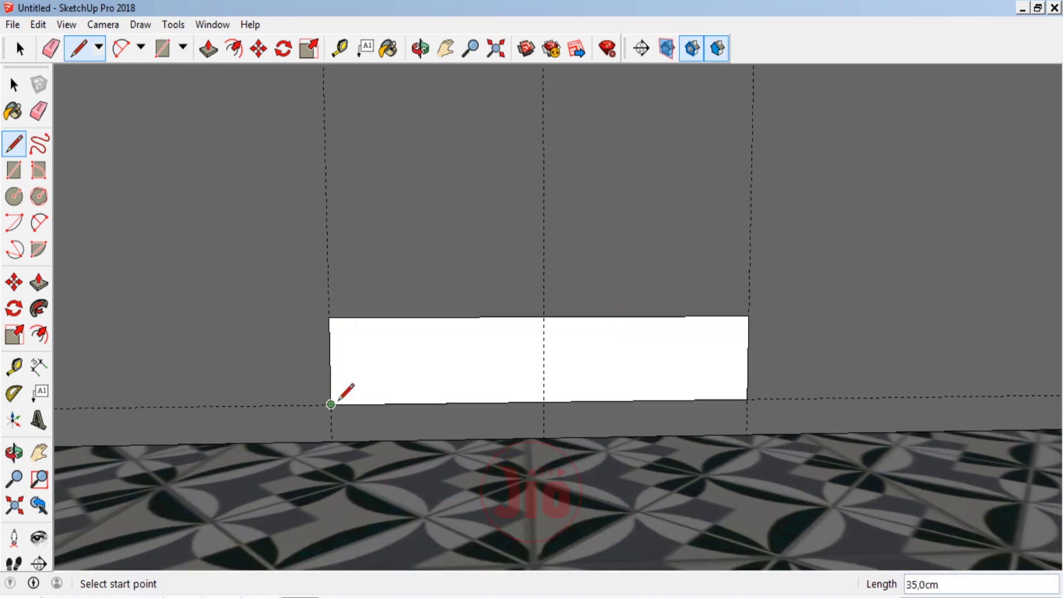
# Step: Orbit to an angled view and begin pulling the rectangle face out
pyautogui.click(13, 452)
pyautogui.moveTo(438, 308)
pyautogui.mouseDown()
pyautogui.moveTo(416, 397)
pyautogui.moveTo(724, 347)
pyautogui.mouseUp()
pyautogui.press('p')
pyautogui.click(700, 341)
pyautogui.write('2')
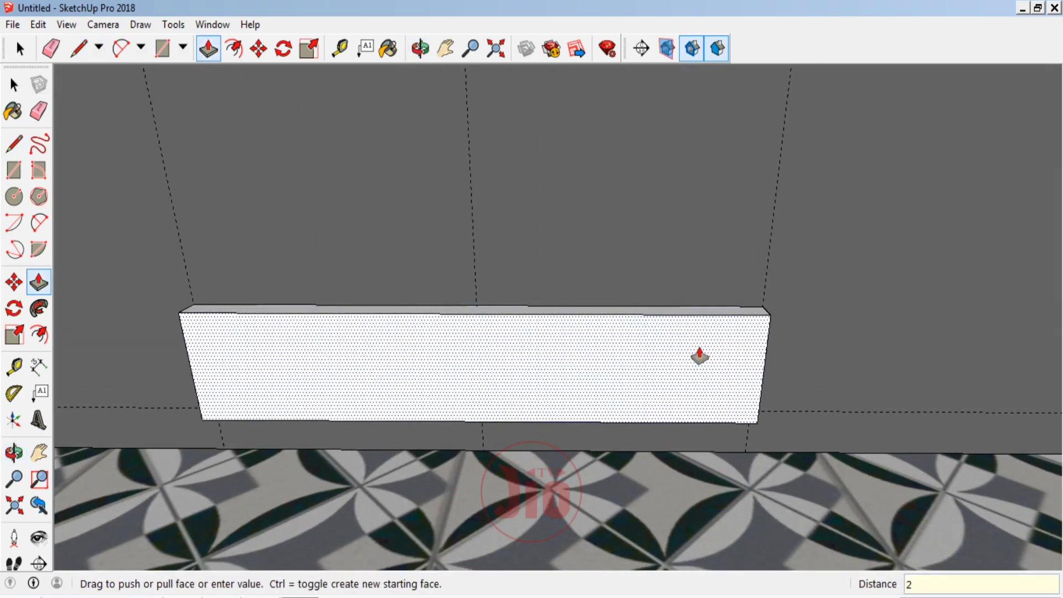
# Step: Extrude the rectangle 2 cm and offset its front face 2 cm inward
pyautogui.press('Return')
pyautogui.scroll(3, 408, 317)
pyautogui.scroll(3, 120, 318)
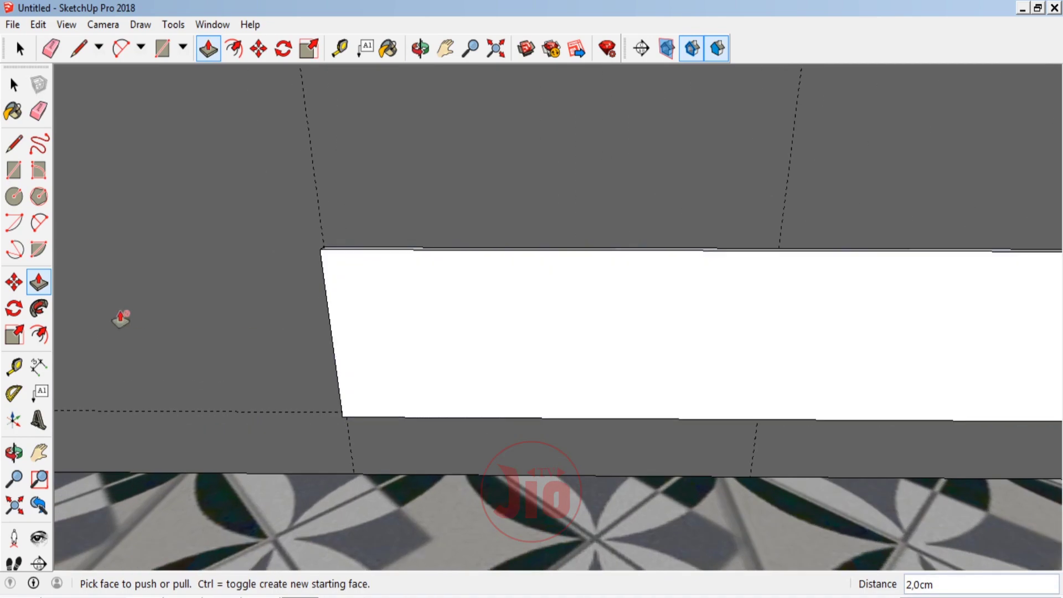
pyautogui.click(39, 335)
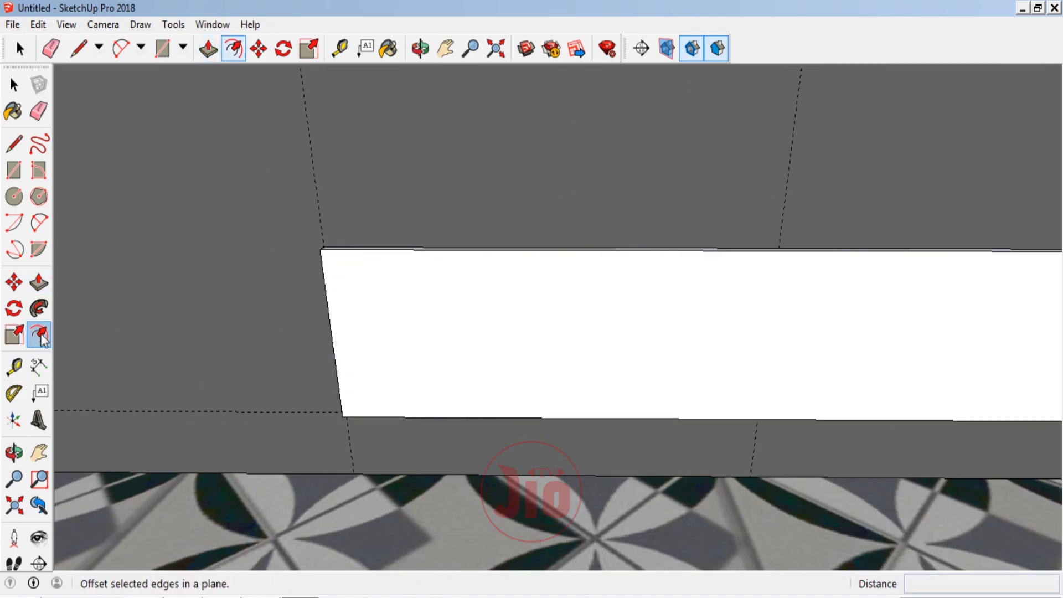
pyautogui.click(341, 316)
pyautogui.write('2')
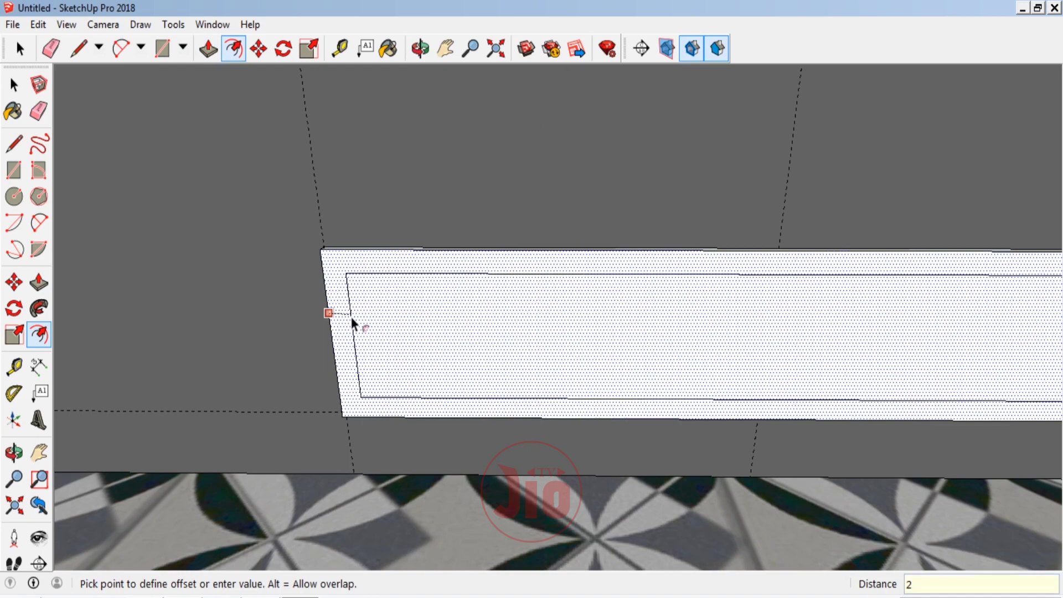
pyautogui.press('Return')
pyautogui.scroll(-2, 341, 310)
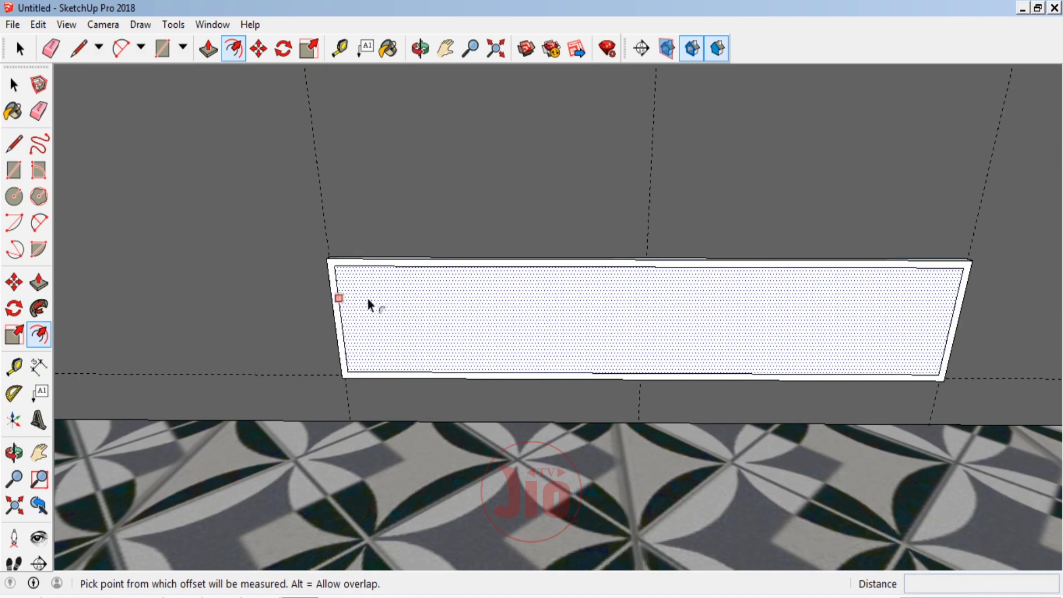
pyautogui.scroll(2, 357, 299)
# Step: Push/Pull the 2 cm border out 35 cm and orbit to a front view
pyautogui.press('p')
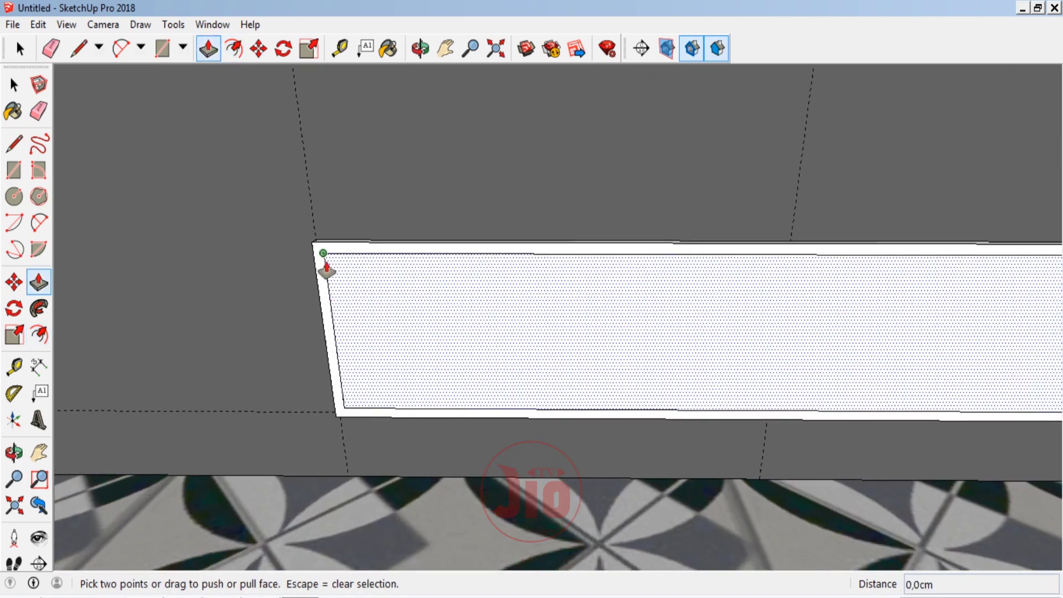
pyautogui.click(322, 265)
pyautogui.write('35')
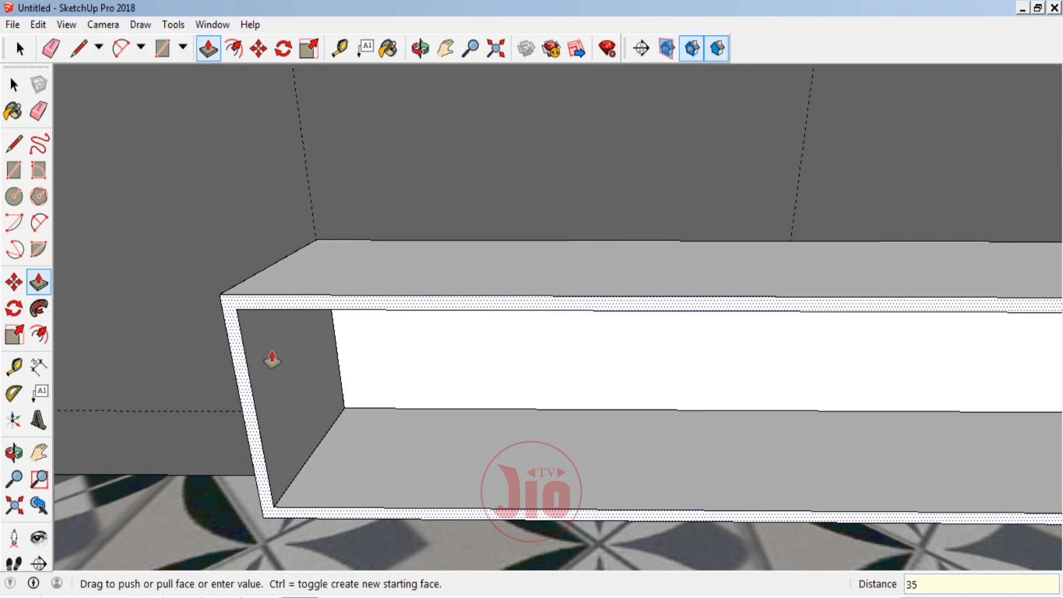
pyautogui.press('Return')
pyautogui.scroll(-2, 293, 356)
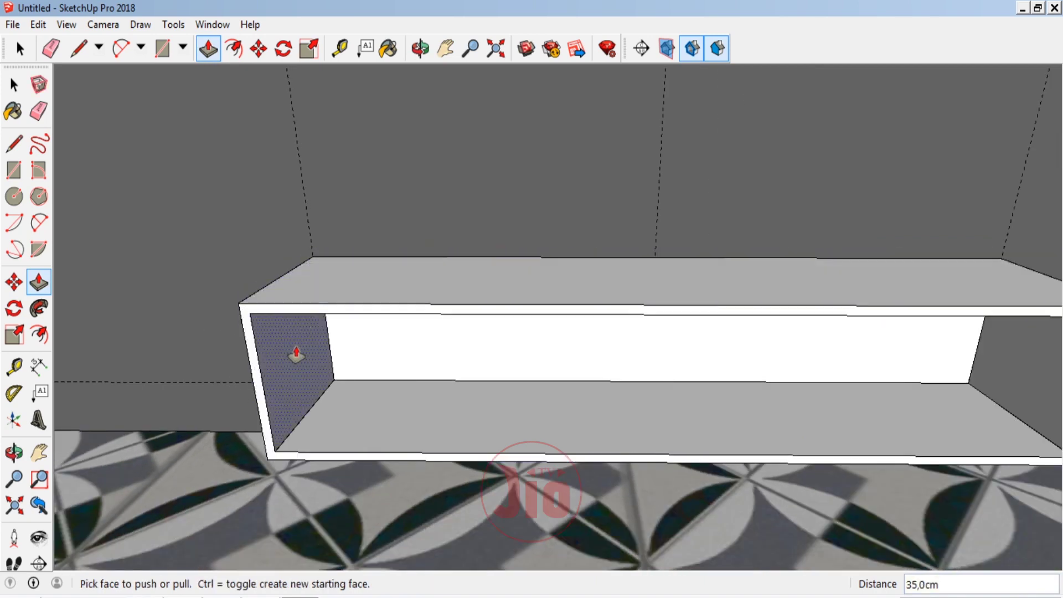
pyautogui.click(15, 457)
pyautogui.moveTo(399, 387)
pyautogui.mouseDown()
pyautogui.moveTo(503, 288)
pyautogui.moveTo(453, 301)
pyautogui.moveTo(511, 348)
pyautogui.mouseUp()
pyautogui.scroll(2, 511, 348)
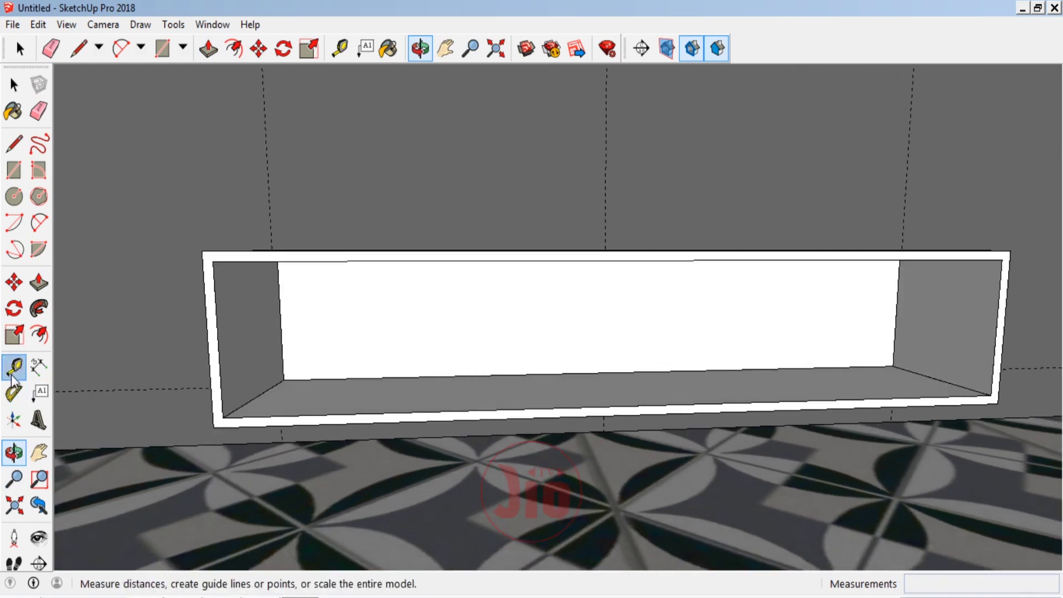
# Step: Place two vertical guides in the box: one 58 cm from the left inner side, one from the right
pyautogui.click(14, 366)
pyautogui.click(280, 320)
pyautogui.write('58')
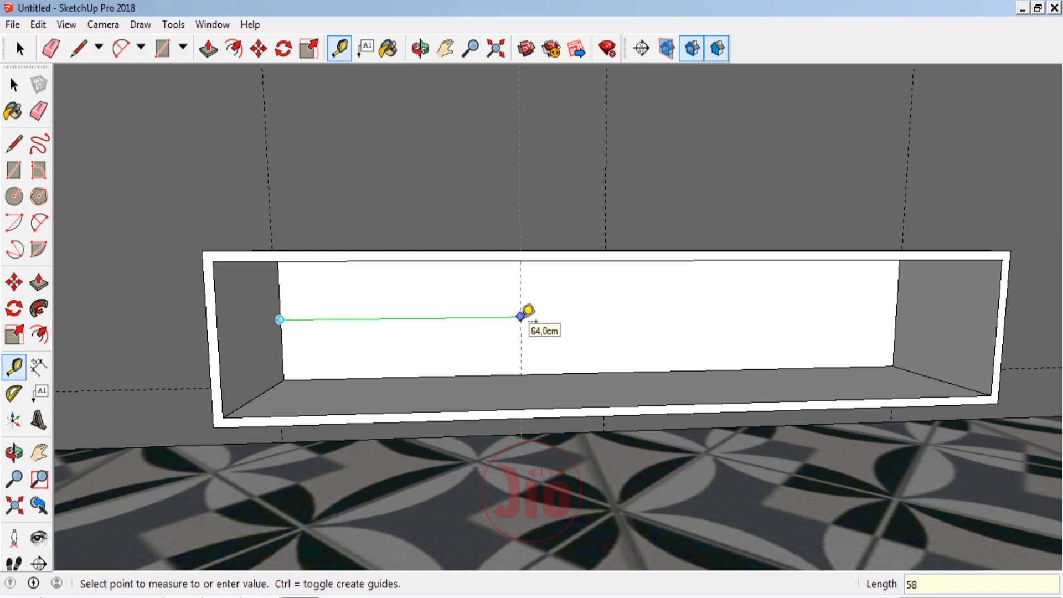
pyautogui.press('Return')
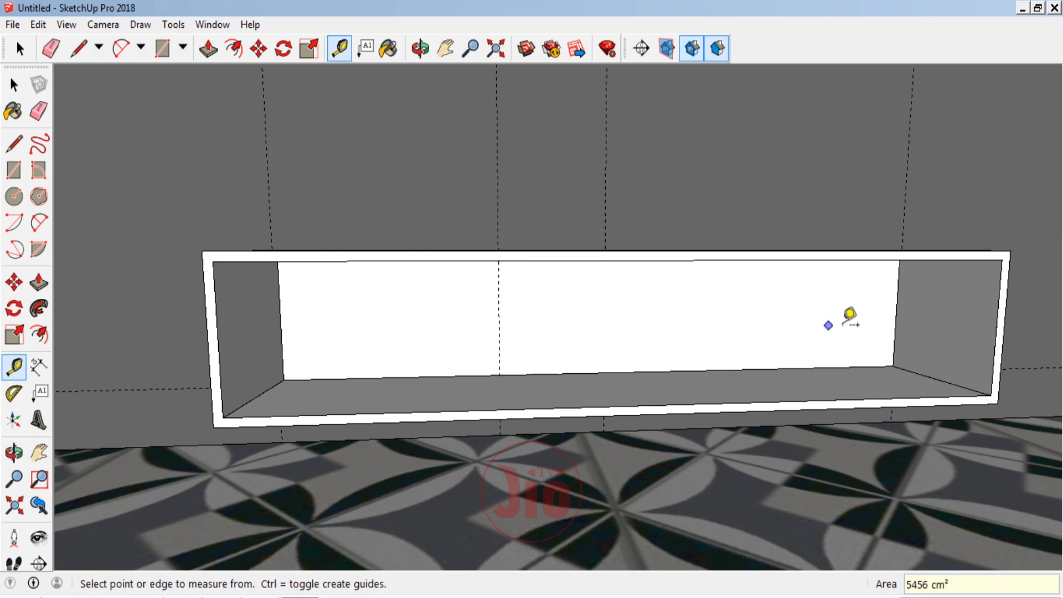
pyautogui.click(896, 312)
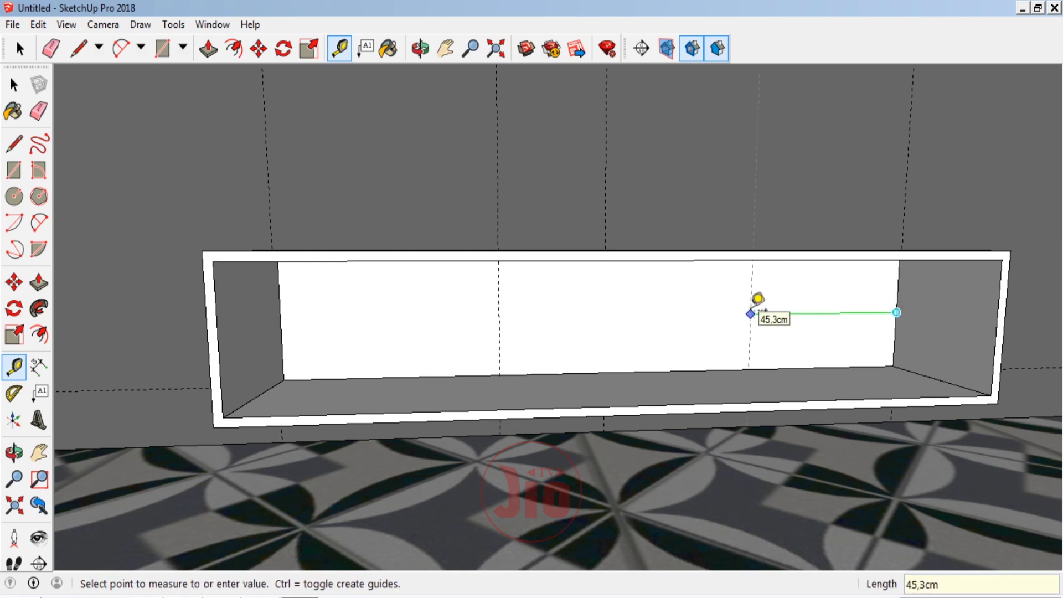
pyautogui.write('176')
pyautogui.press('Return')
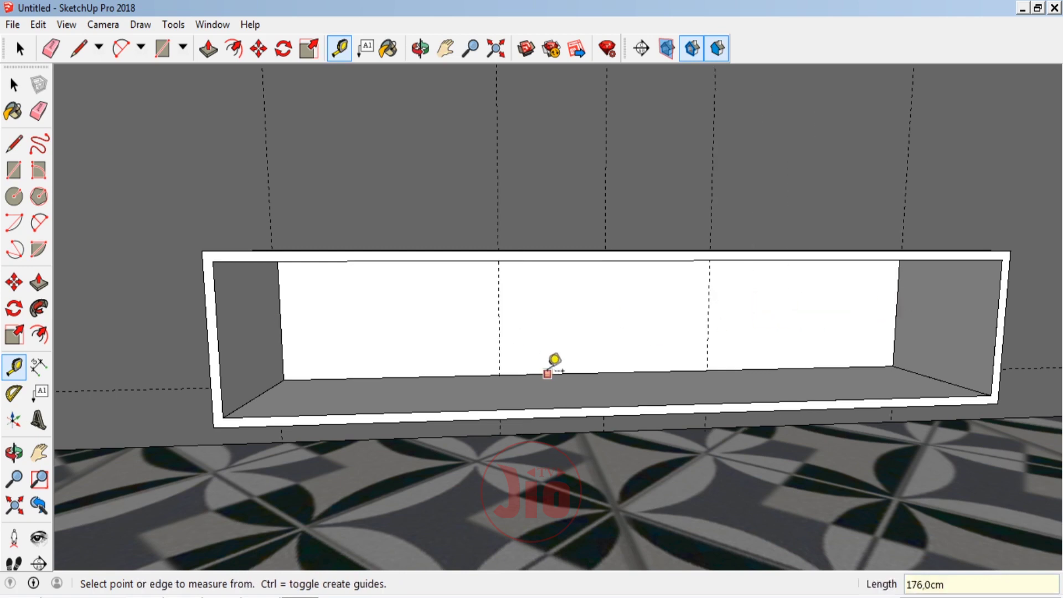
pyautogui.scroll(1, 576, 376)
pyautogui.scroll(1, 577, 382)
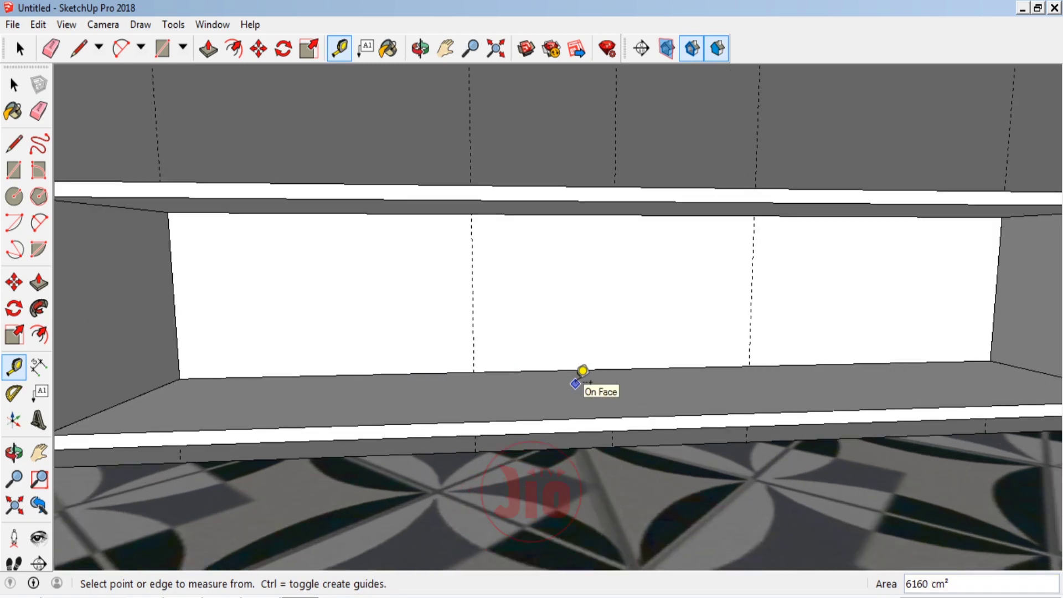
pyautogui.scroll(1, 460, 240)
pyautogui.scroll(1, 443, 238)
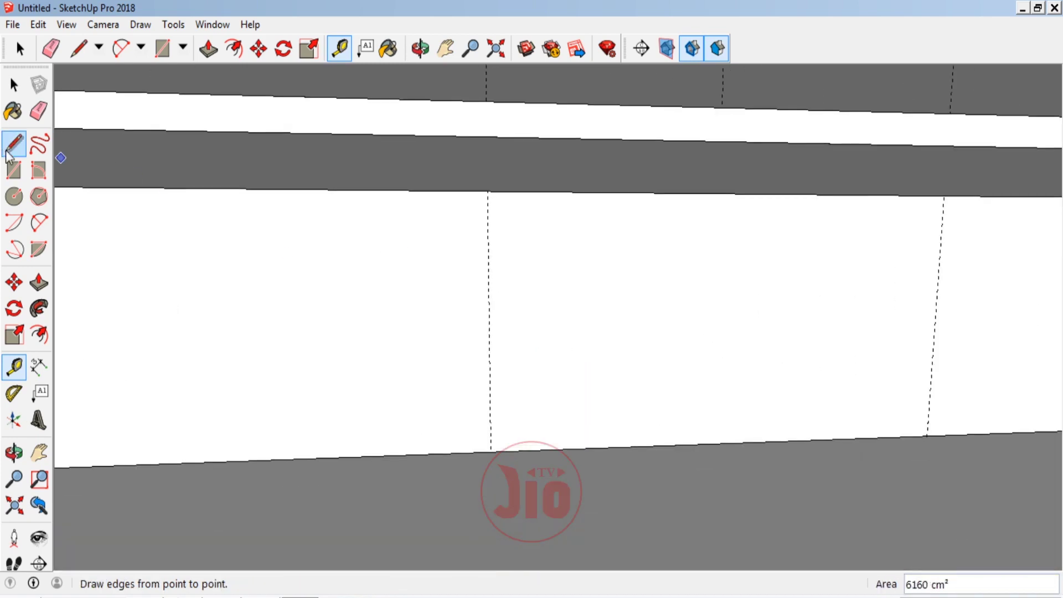
# Step: Draw a 2 cm strip along the left guide and extrude it 35 cm into the first divider
pyautogui.click(17, 172)
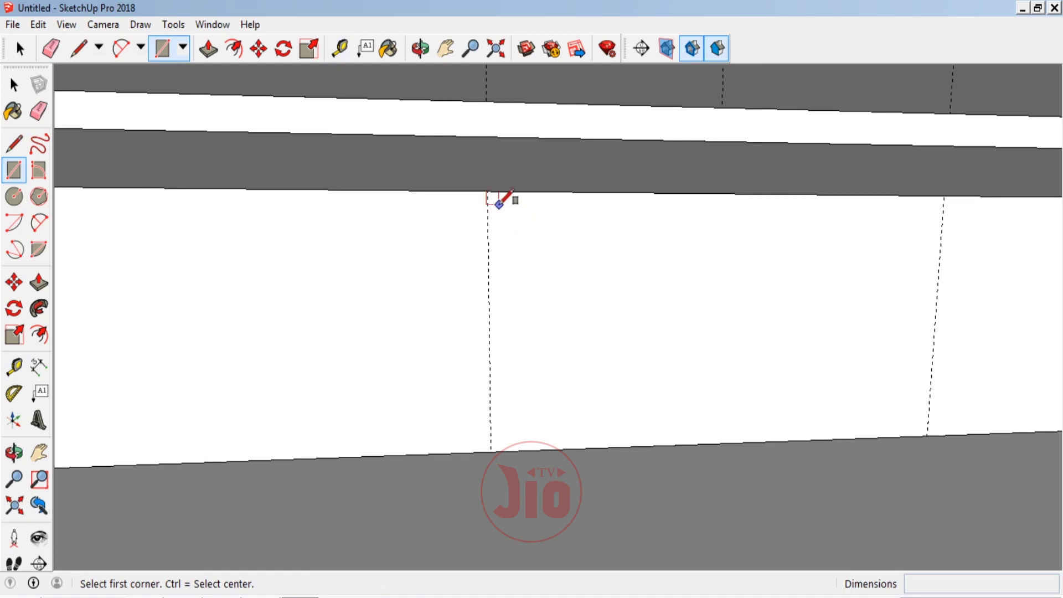
pyautogui.click(488, 190)
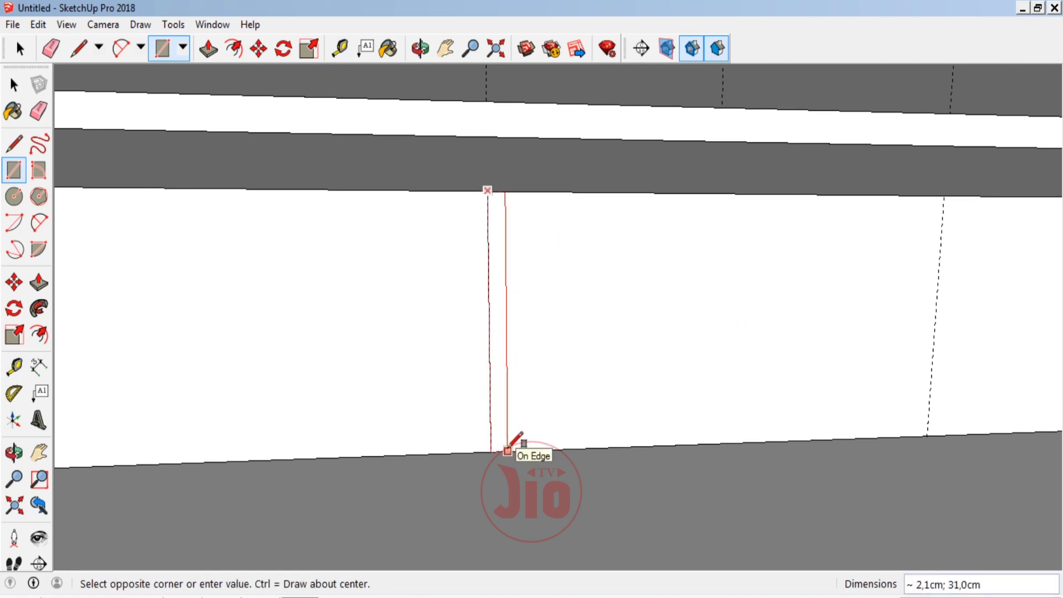
pyautogui.click(507, 451)
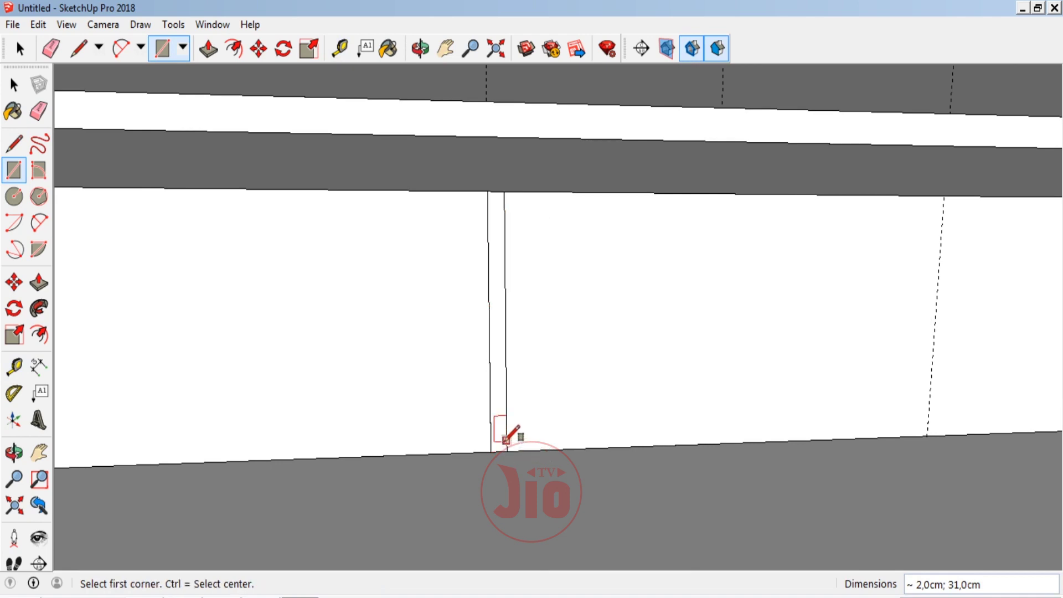
pyautogui.press('p')
pyautogui.scroll(-3, 518, 409)
pyautogui.click(506, 357)
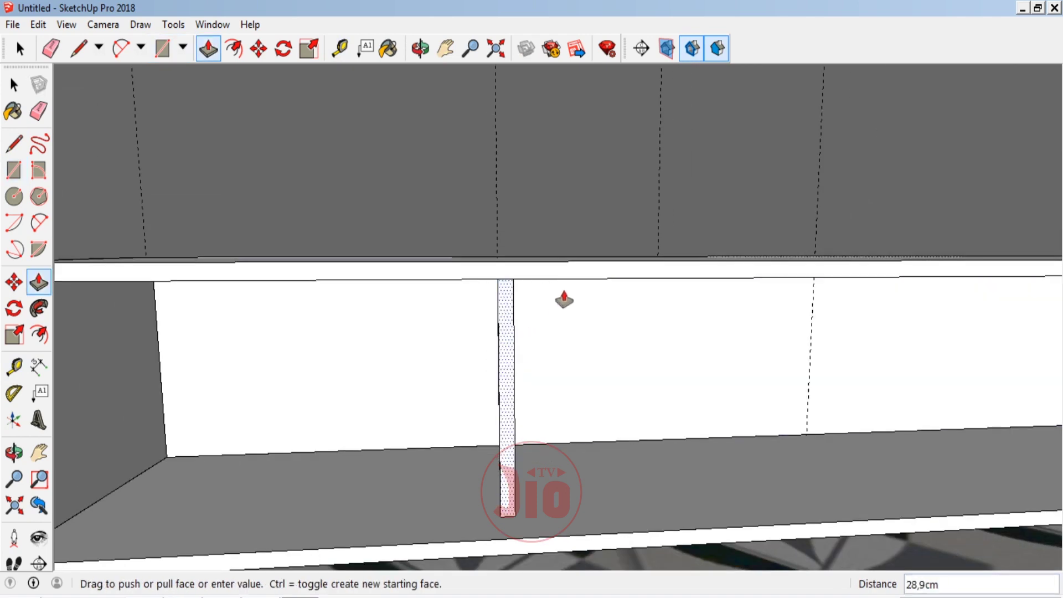
pyautogui.click(577, 283)
pyautogui.scroll(-3, 546, 420)
pyautogui.scroll(3, 755, 379)
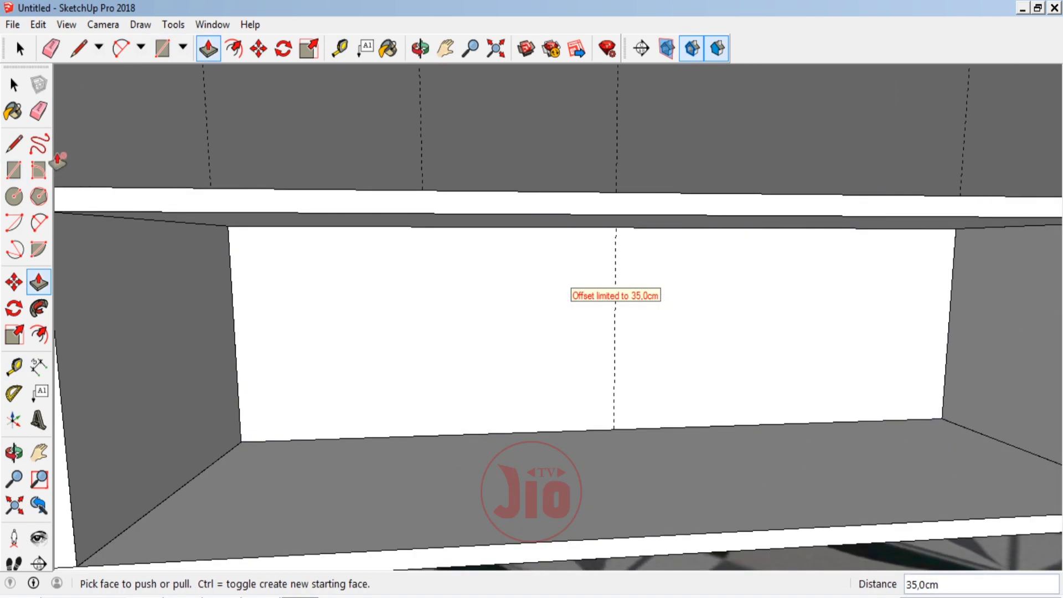
# Step: Build the second 2 cm divider along the right guide, extruded 35 cm deep
pyautogui.click(15, 170)
pyautogui.click(616, 226)
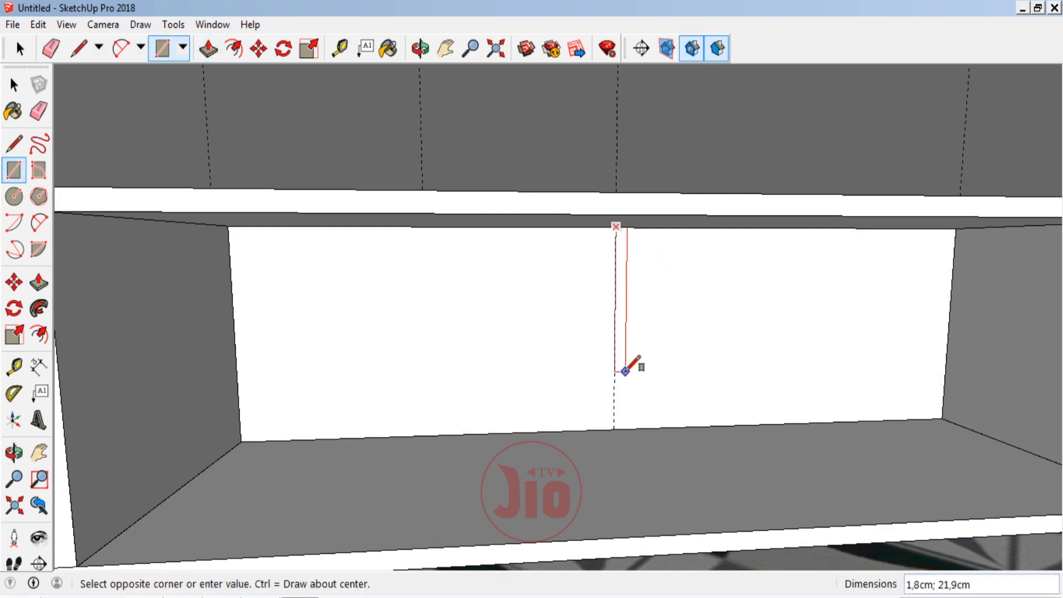
pyautogui.click(626, 428)
pyautogui.press('p')
pyautogui.click(621, 320)
pyautogui.click(613, 228)
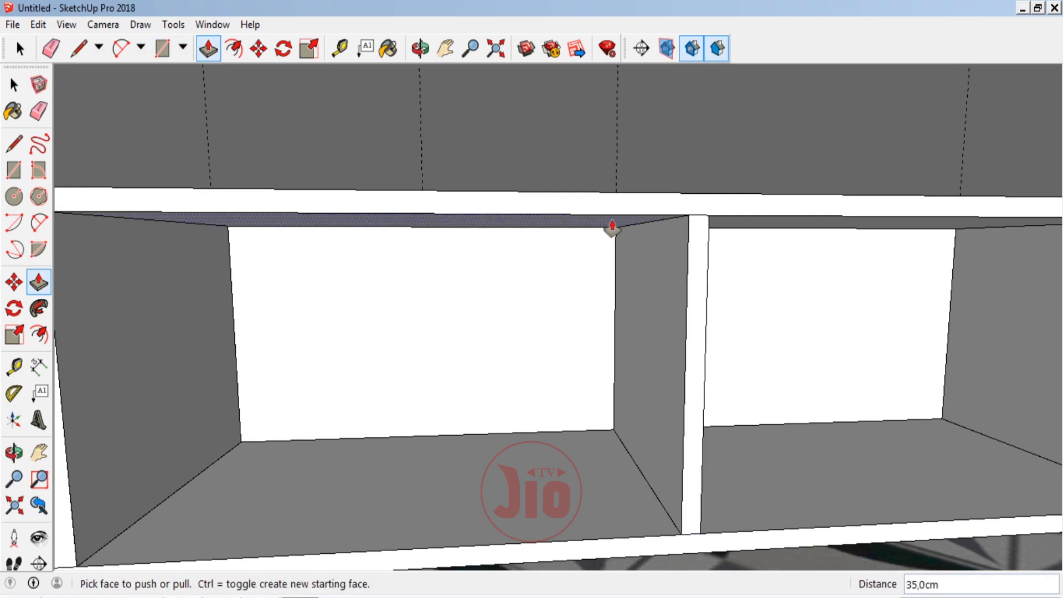
pyautogui.scroll(-5, 694, 350)
# Step: Select the whole cabinet and apply the light grey Color M01 material from the Colors library
pyautogui.click(14, 453)
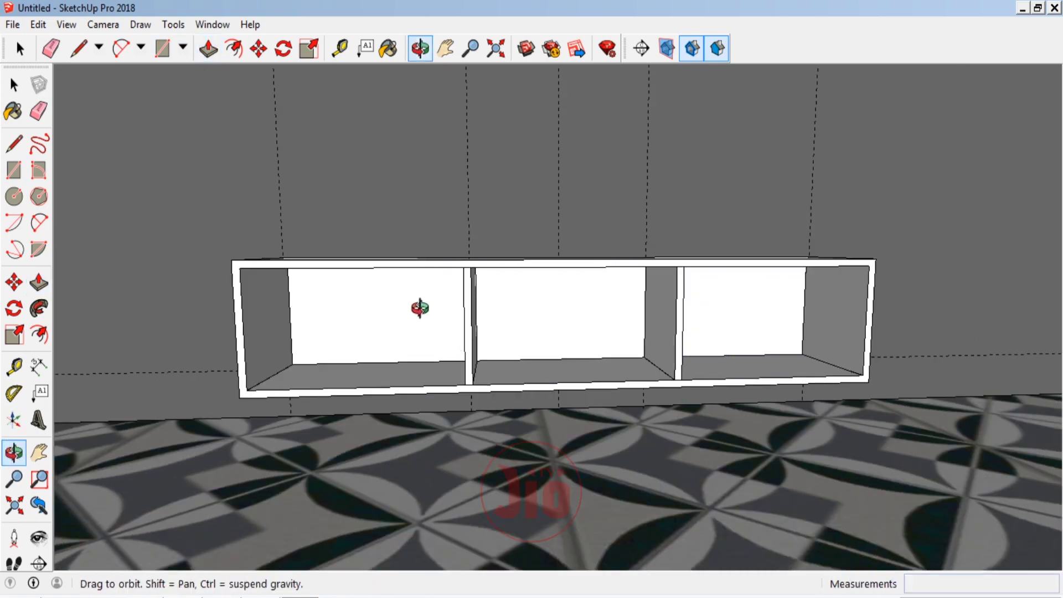
pyautogui.moveTo(420, 308)
pyautogui.mouseDown()
pyautogui.moveTo(597, 301)
pyautogui.moveTo(619, 340)
pyautogui.moveTo(387, 372)
pyautogui.moveTo(301, 360)
pyautogui.moveTo(503, 337)
pyautogui.mouseUp()
pyautogui.click(14, 84)
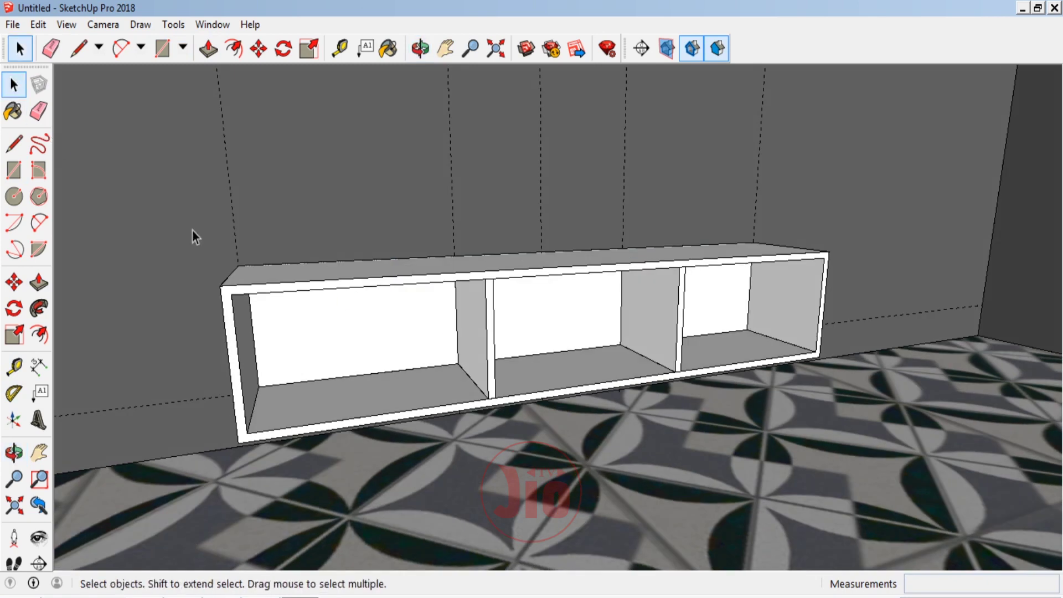
pyautogui.click(406, 364)
pyautogui.tripleClick(406, 364)
pyautogui.click(13, 110)
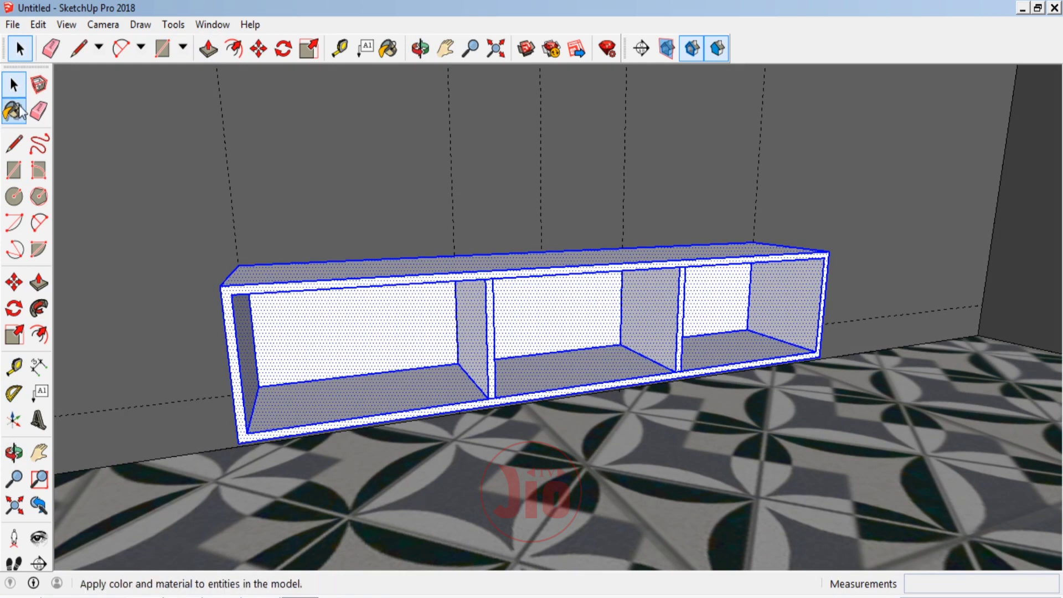
pyautogui.click(867, 303)
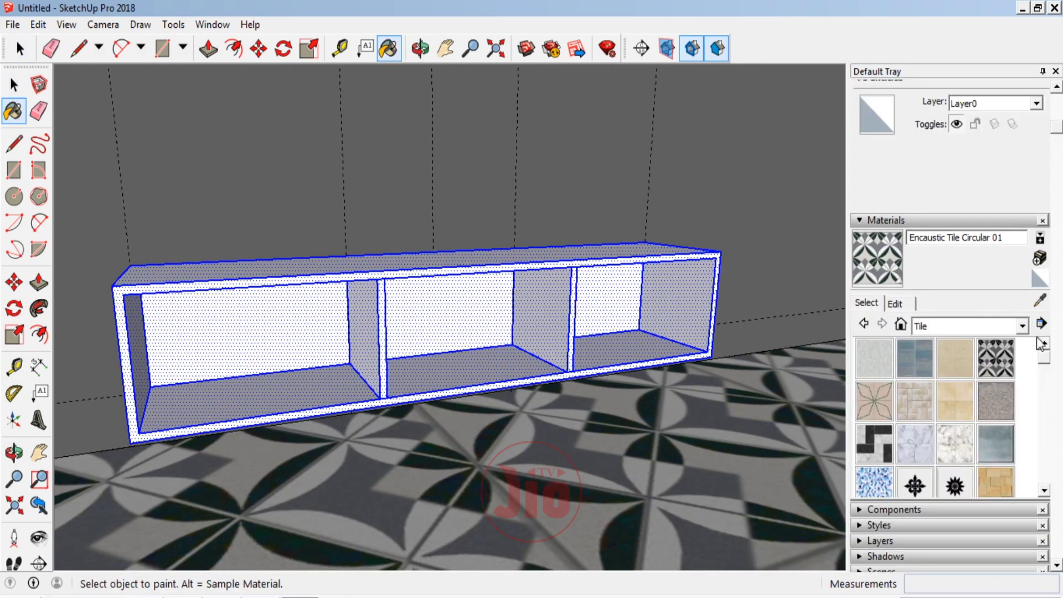
pyautogui.click(993, 328)
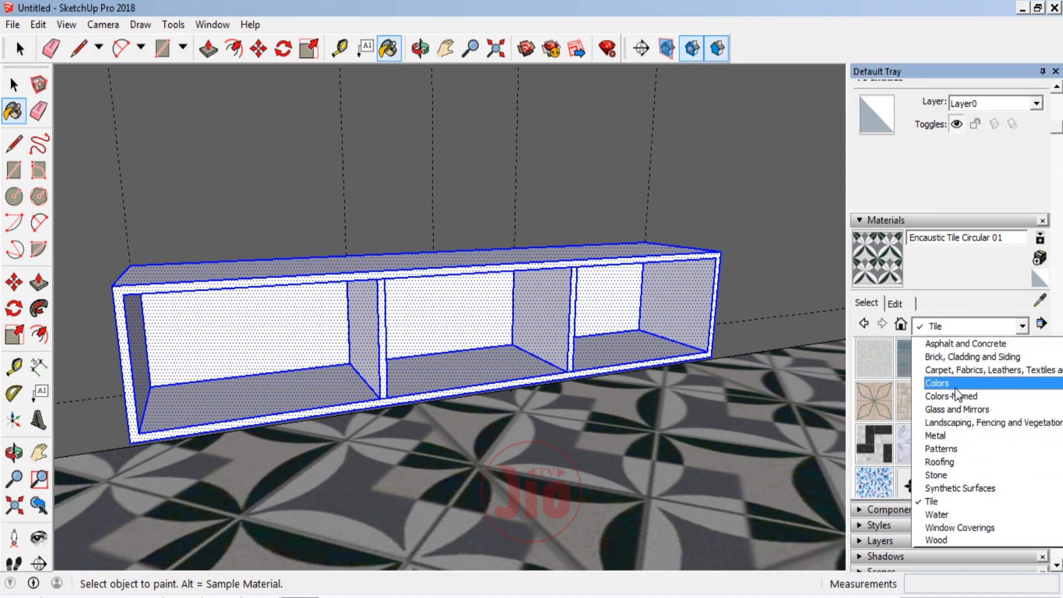
pyautogui.click(1029, 383)
pyautogui.moveTo(1044, 369); pyautogui.dragTo(1044, 462)
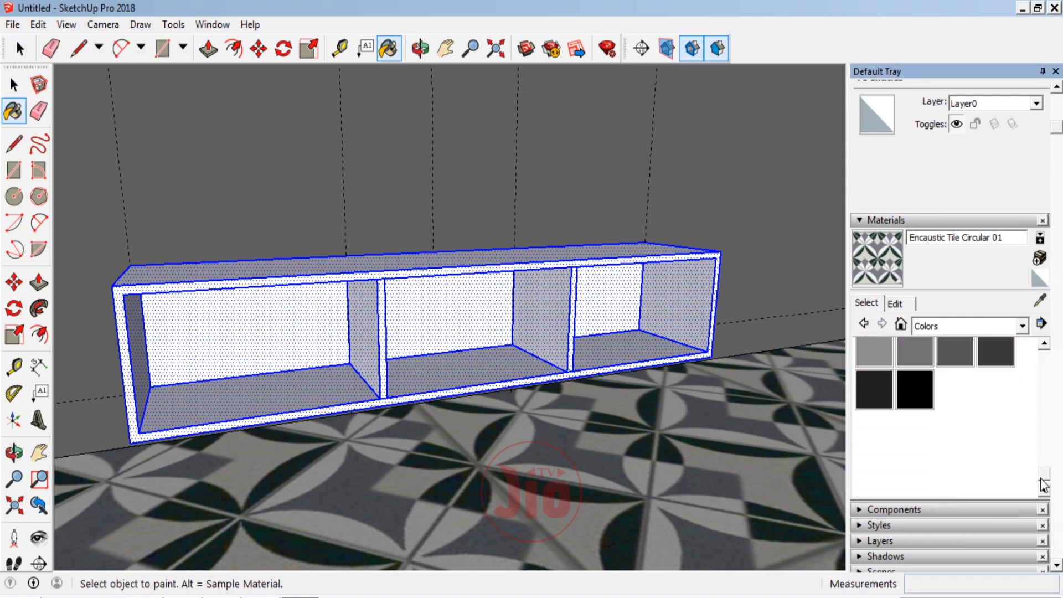
pyautogui.click(915, 420)
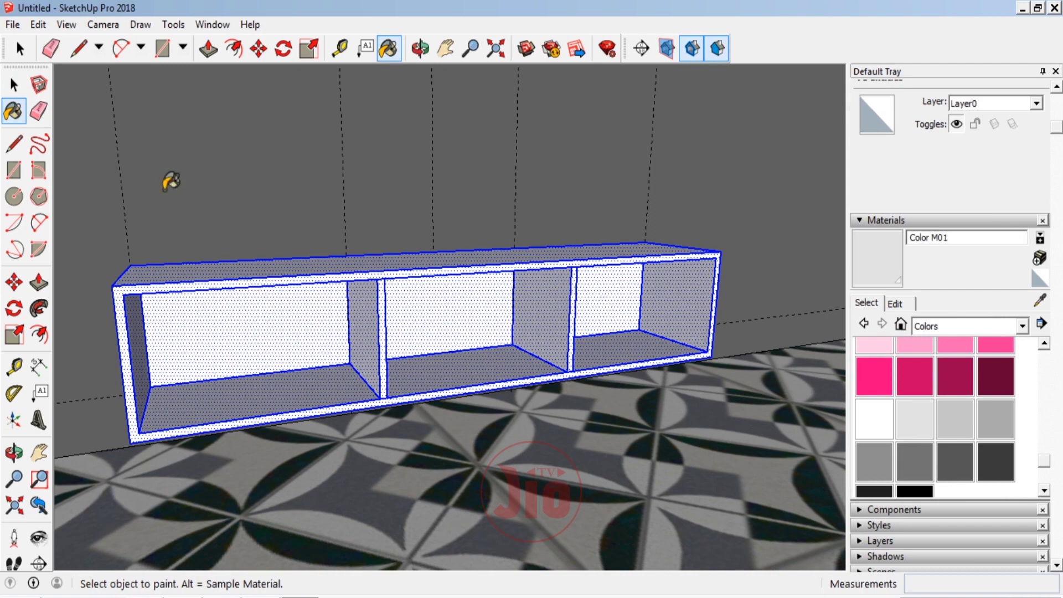
# Step: Select the left back panel and pick Wood Cherry Original from the Wood library
pyautogui.press('space')
pyautogui.click(222, 347)
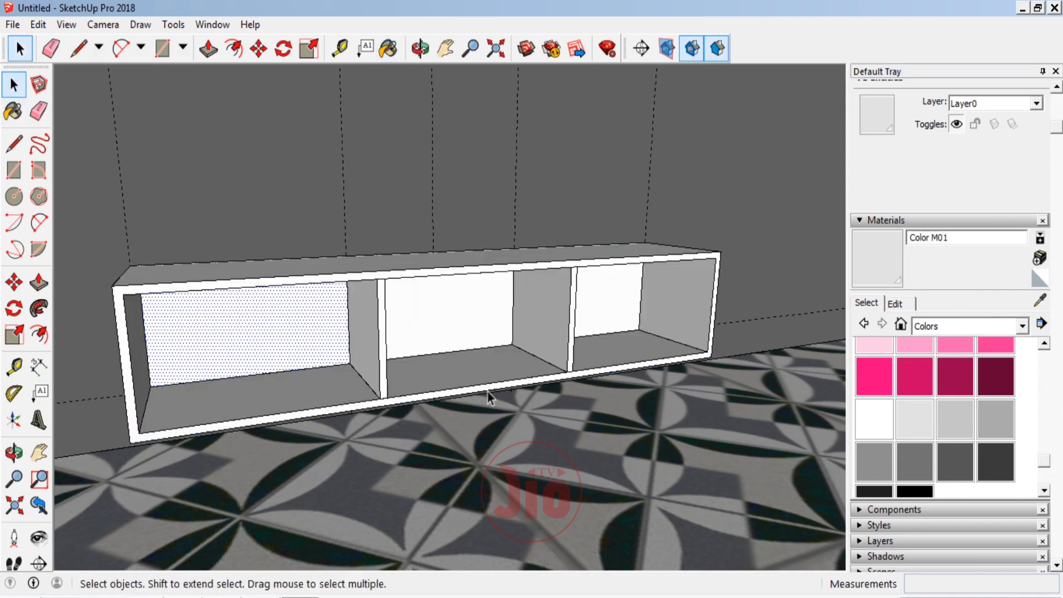
pyautogui.click(942, 327)
pyautogui.click(952, 501)
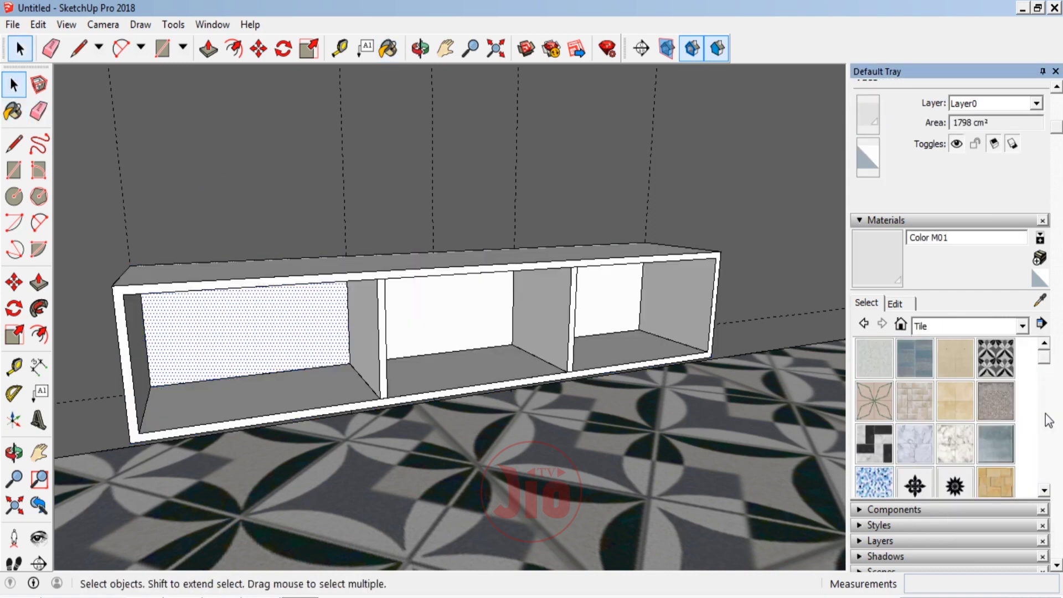
pyautogui.click(975, 325)
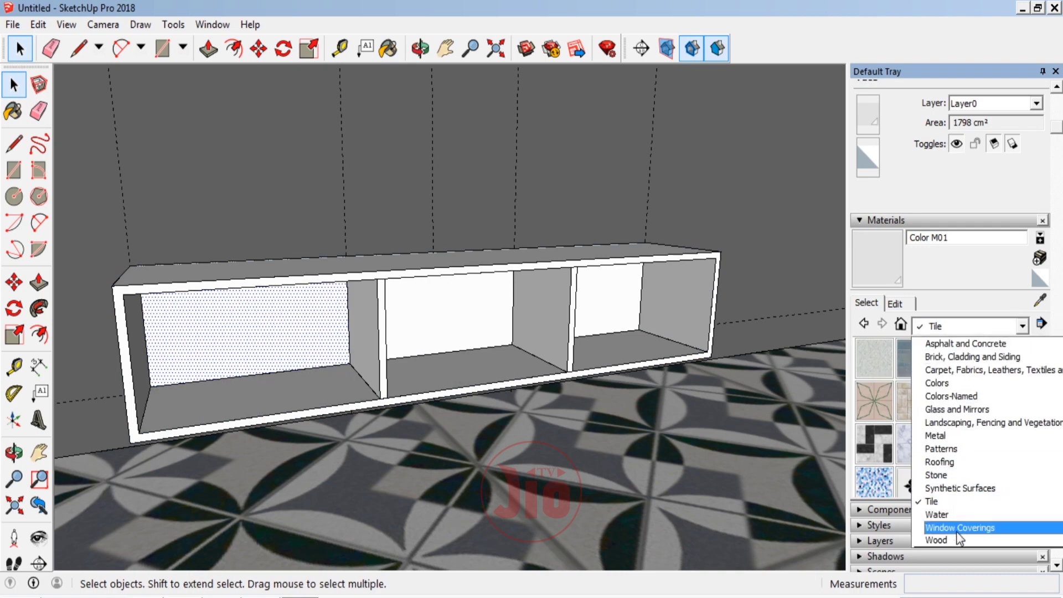
pyautogui.click(942, 539)
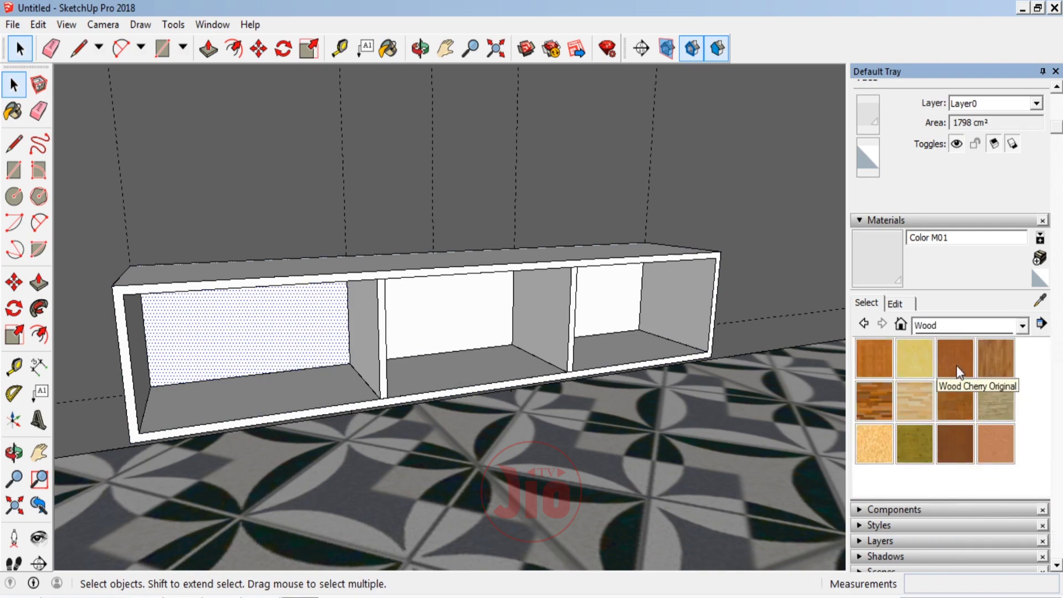
pyautogui.click(956, 358)
pyautogui.click(14, 453)
# Step: Paint the top, left outer side and all three compartment floors Wood Cherry Original
pyautogui.moveTo(295, 268); pyautogui.dragTo(408, 340)
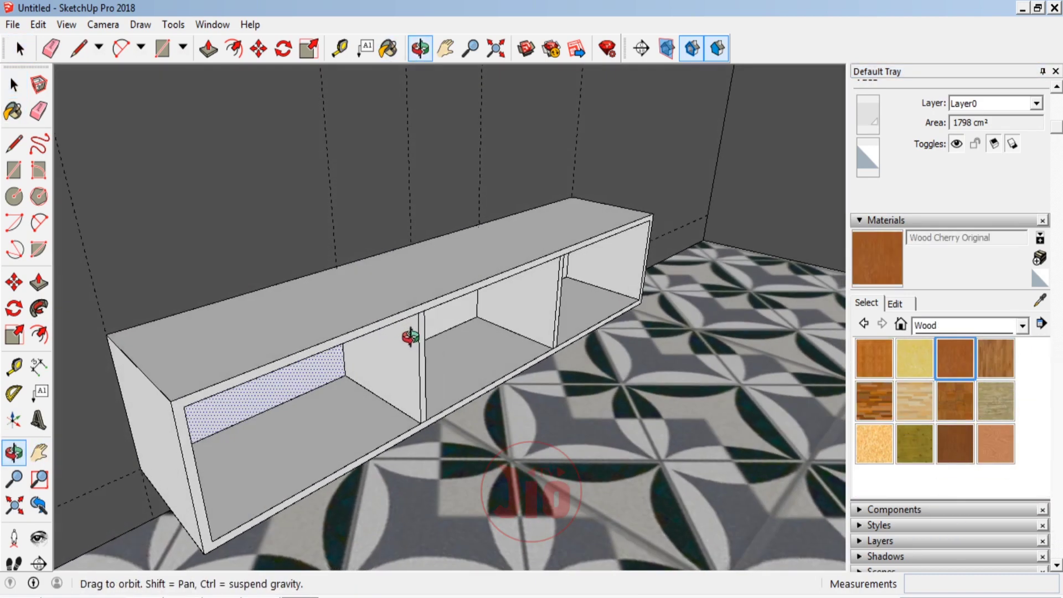
pyautogui.press('b')
pyautogui.click(533, 244)
pyautogui.moveTo(533, 244)
pyautogui.mouseDown(button='middle')
pyautogui.moveTo(446, 247)
pyautogui.moveTo(244, 380)
pyautogui.mouseUp(button='middle')
pyautogui.click(282, 392)
pyautogui.click(405, 412)
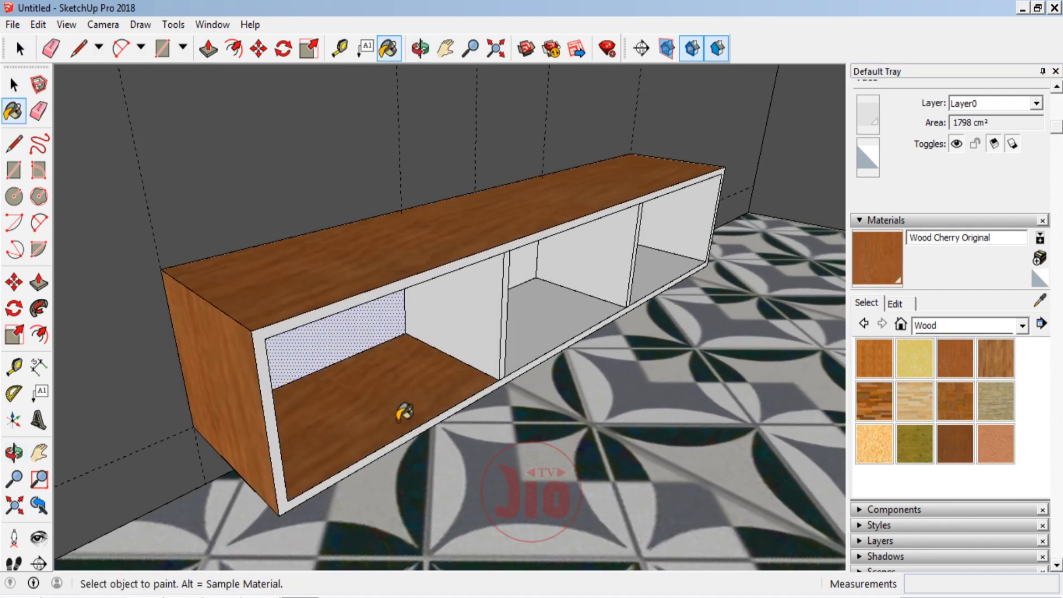
pyautogui.click(570, 320)
pyautogui.click(656, 257)
# Step: Paint the right outer side Wood Cherry Original, then view the whole shelf from the front
pyautogui.click(25, 461)
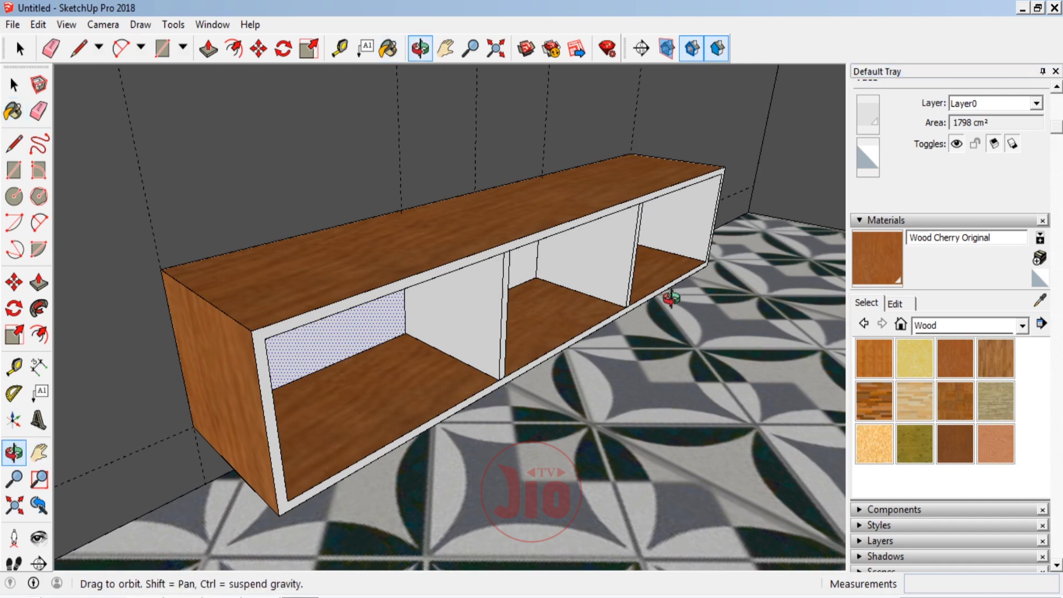
pyautogui.moveTo(672, 295)
pyautogui.mouseDown()
pyautogui.moveTo(321, 344)
pyautogui.moveTo(588, 373)
pyautogui.moveTo(616, 309)
pyautogui.mouseUp()
pyautogui.press('b')
pyautogui.click(663, 249)
pyautogui.scroll(-3, 663, 354)
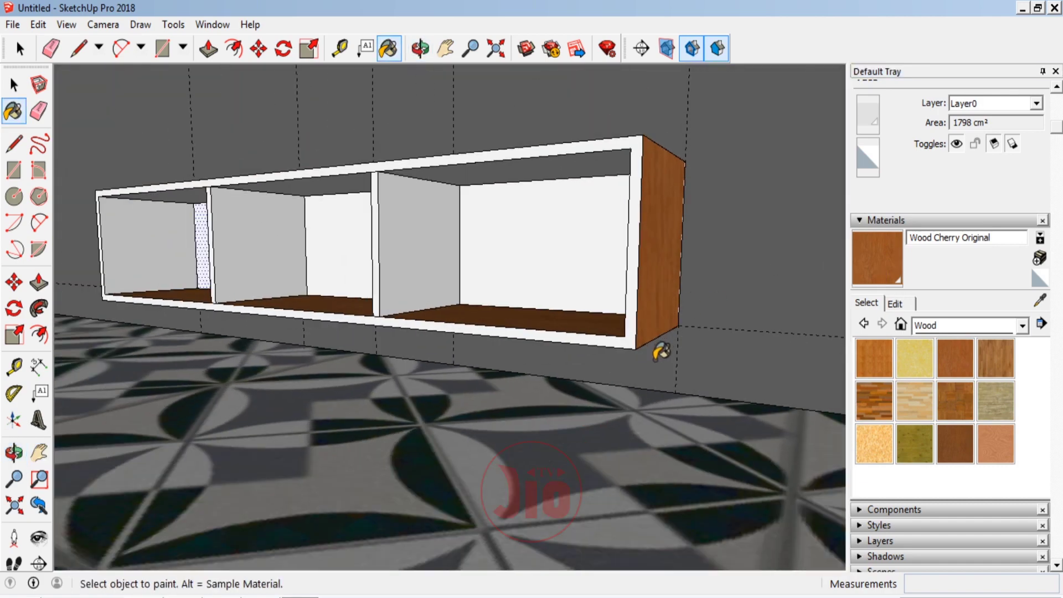
pyautogui.scroll(4, 636, 368)
pyautogui.scroll(2, 671, 266)
pyautogui.scroll(2, 633, 219)
pyautogui.scroll(-5, 941, 388)
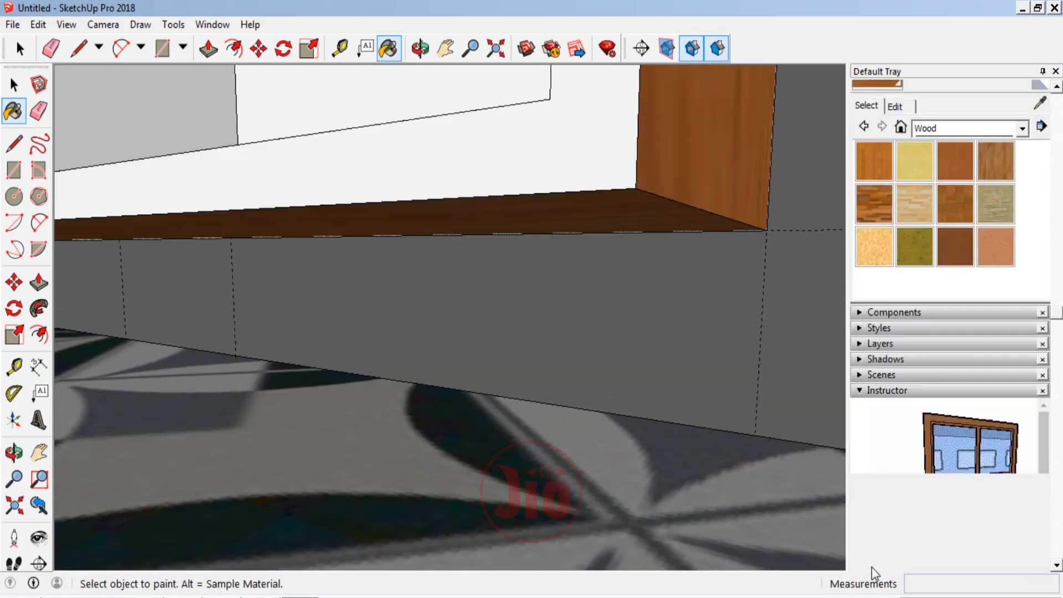
pyautogui.scroll(-2, 586, 403)
pyautogui.scroll(-2, 586, 404)
pyautogui.click(14, 452)
pyautogui.moveTo(423, 335)
pyautogui.mouseDown()
pyautogui.moveTo(536, 321)
pyautogui.moveTo(624, 399)
pyautogui.moveTo(404, 302)
pyautogui.moveTo(308, 303)
pyautogui.mouseUp()
pyautogui.scroll(3, 302, 313)
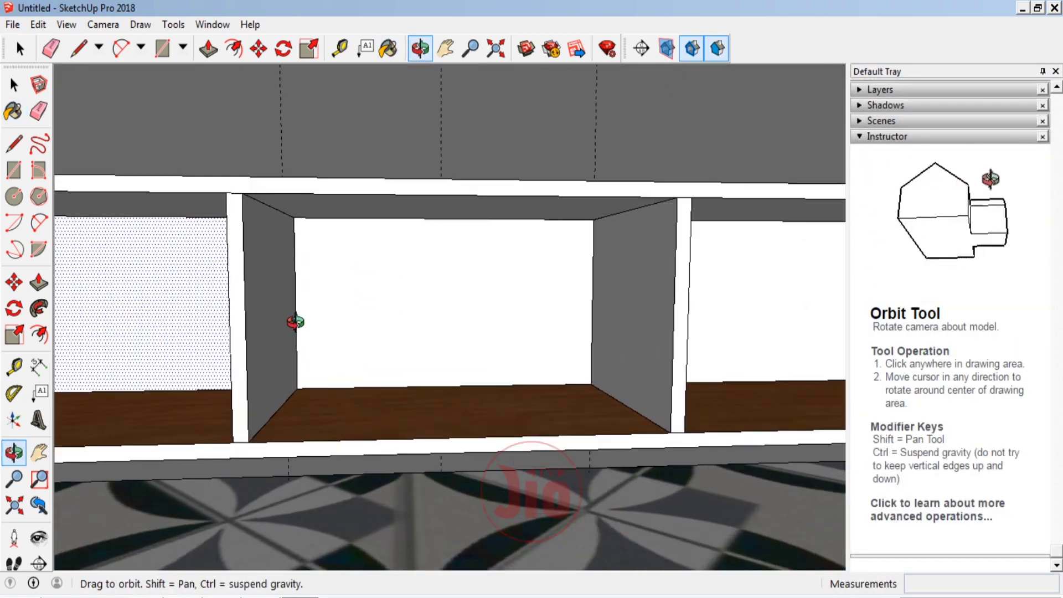
pyautogui.scroll(1, 294, 321)
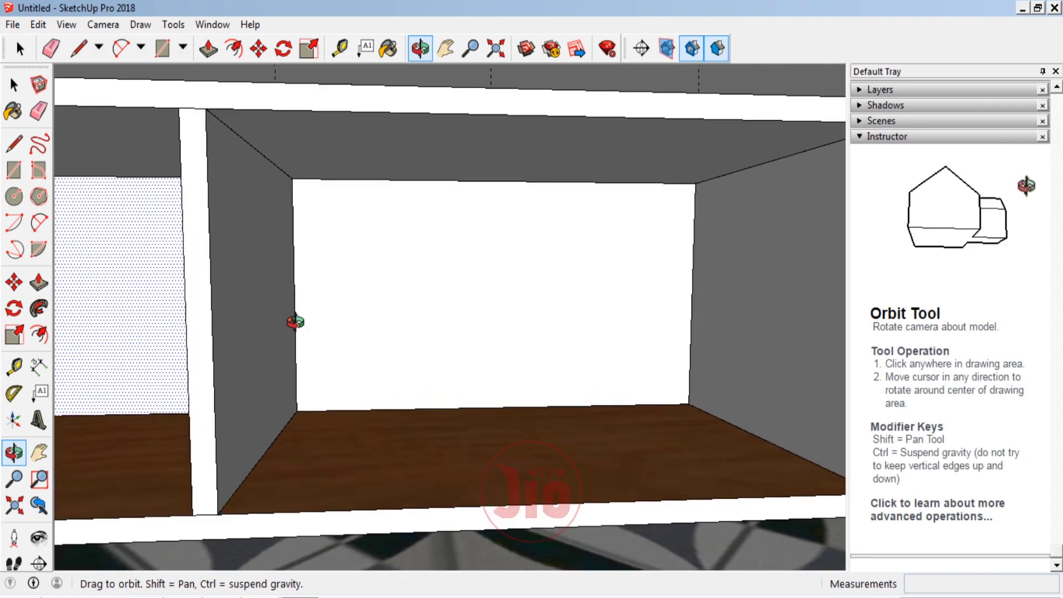
# Step: Draw a thin rectangle across the centre compartment's back wall and pull it 35 cm into a shelf
pyautogui.click(14, 170)
pyautogui.click(294, 284)
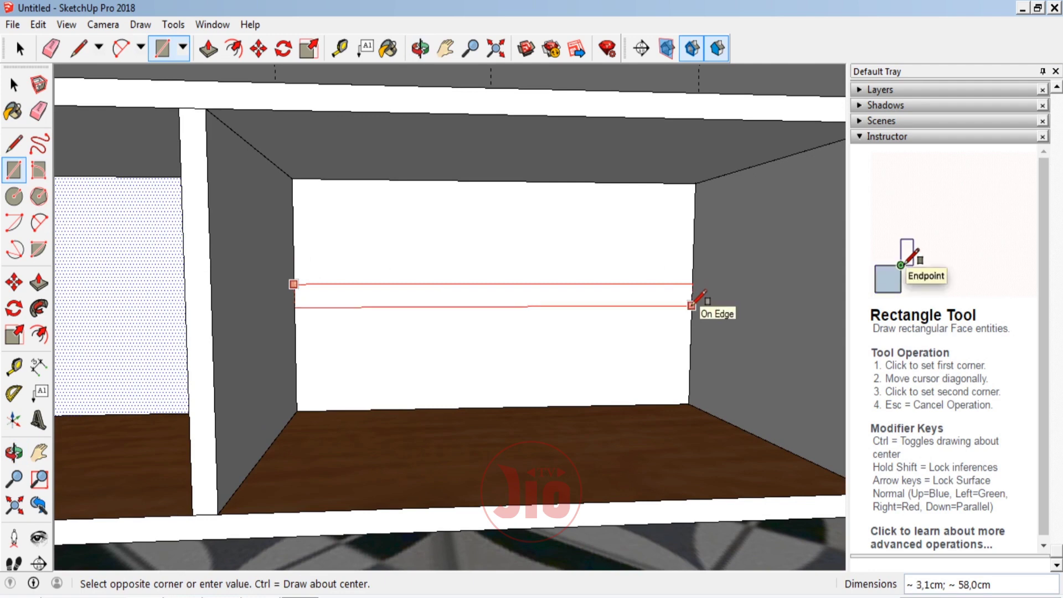
pyautogui.click(692, 294)
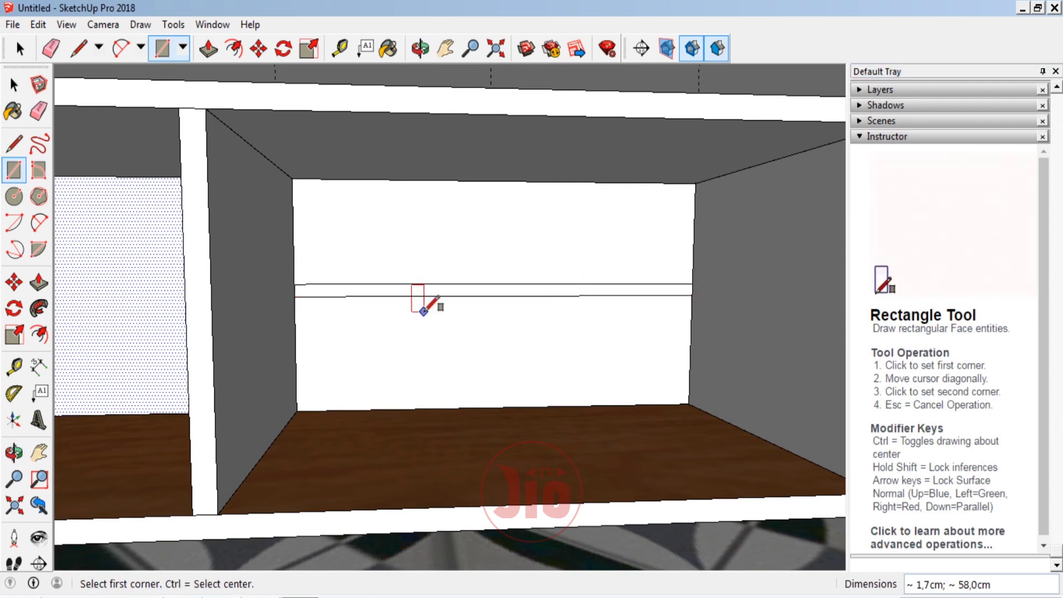
pyautogui.press('p')
pyautogui.scroll(-3, 557, 320)
pyautogui.click(577, 308)
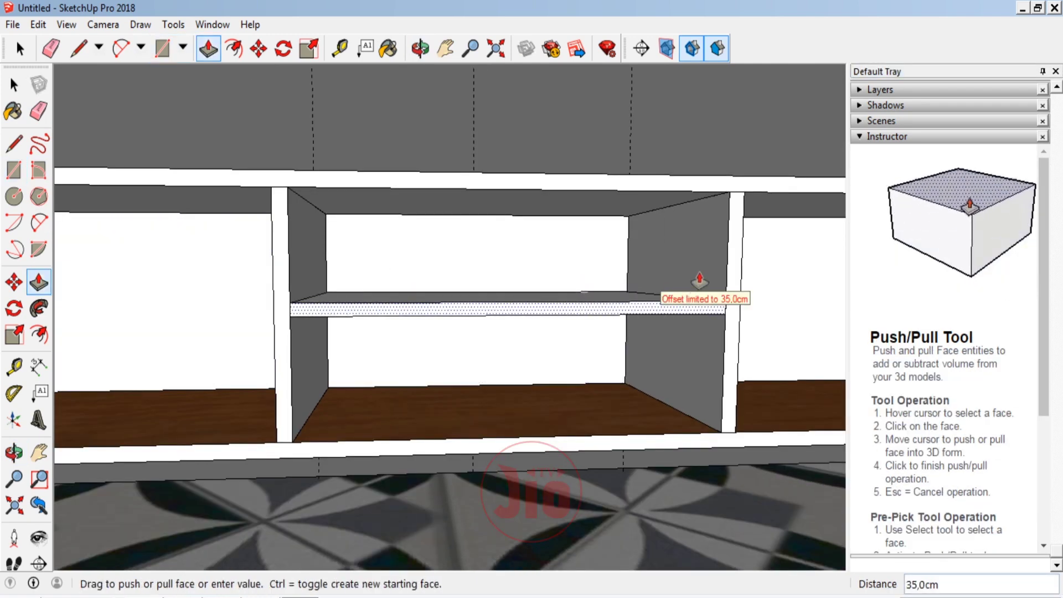
pyautogui.click(728, 265)
pyautogui.scroll(-2, 557, 368)
pyautogui.scroll(-2, 586, 399)
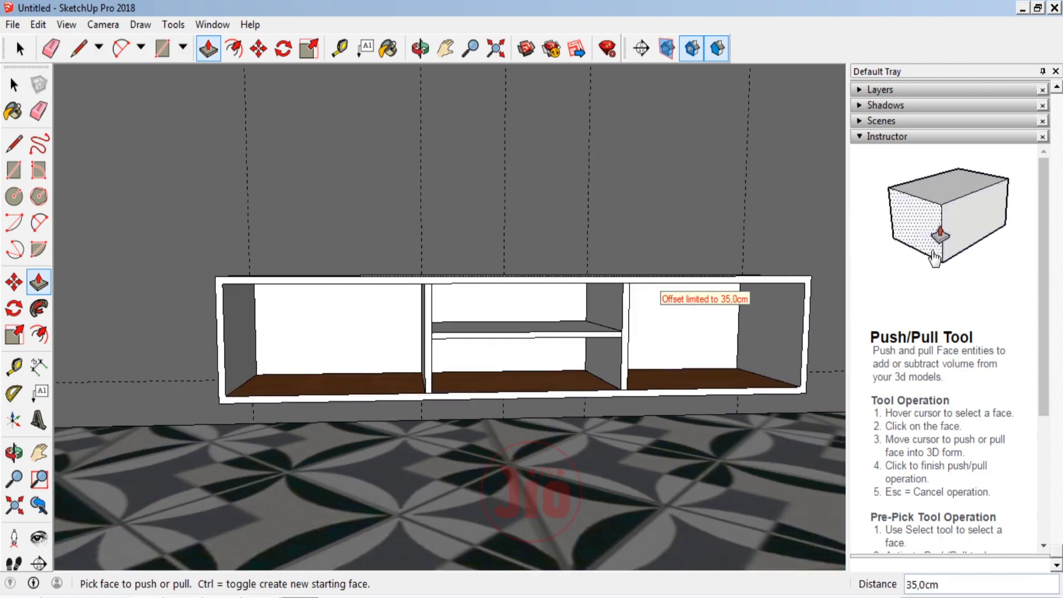
# Step: Paint the left outer side panel and the middle divider's left face Wood Cherry Original
pyautogui.press('l')
pyautogui.press('b')
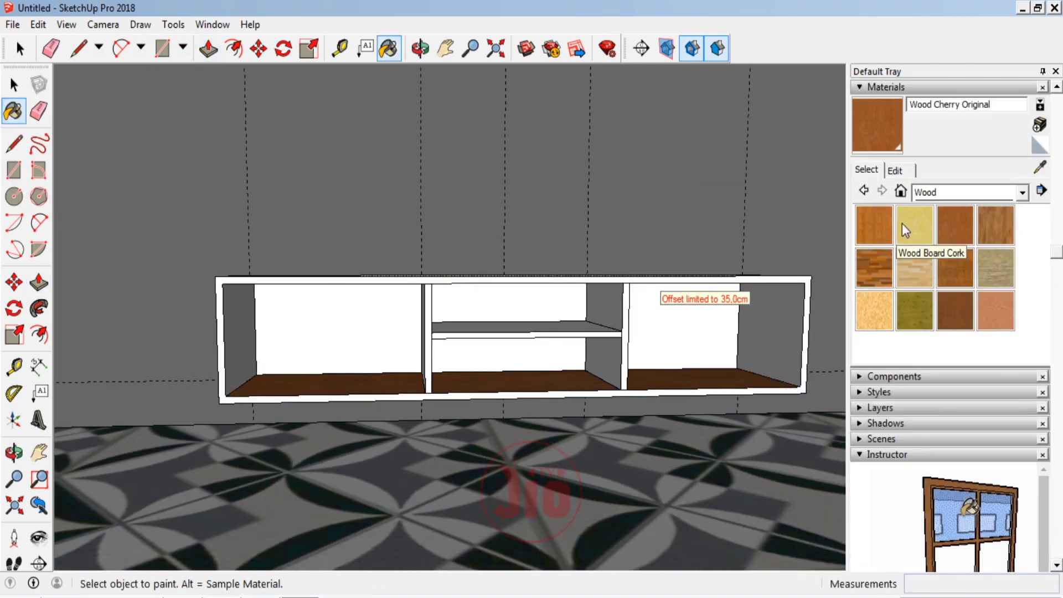
pyautogui.click(955, 224)
pyautogui.scroll(2, 315, 331)
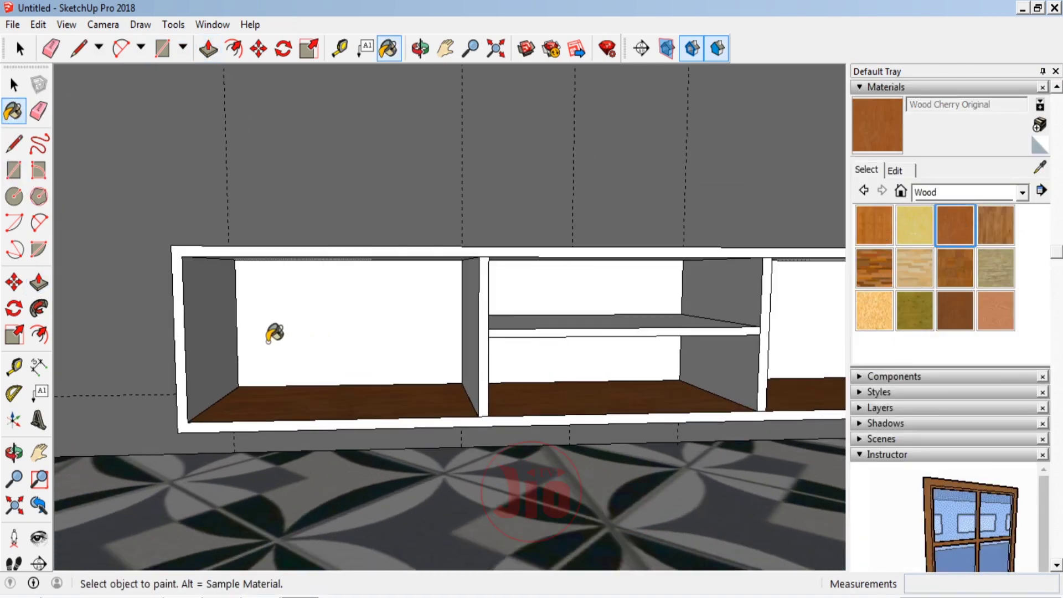
pyautogui.click(228, 332)
pyautogui.scroll(2, 421, 299)
pyautogui.click(510, 309)
pyautogui.scroll(-2, 232, 351)
pyautogui.scroll(2, 560, 390)
pyautogui.scroll(2, 561, 391)
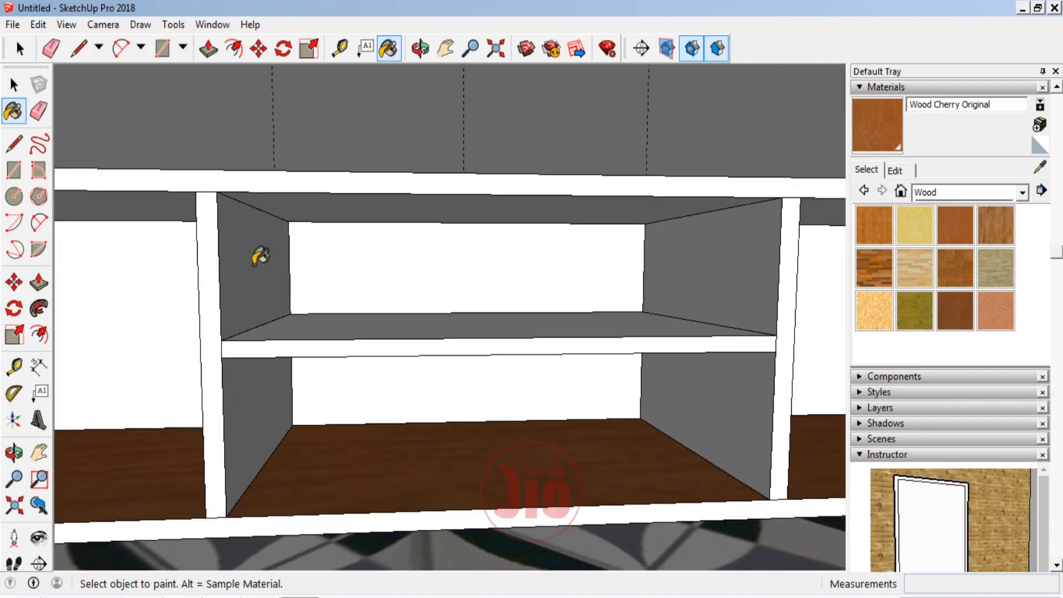
# Step: Paint the centre compartment's four inner walls and the right compartment's end wall cherry, then check from below
pyautogui.click(256, 246)
pyautogui.click(254, 374)
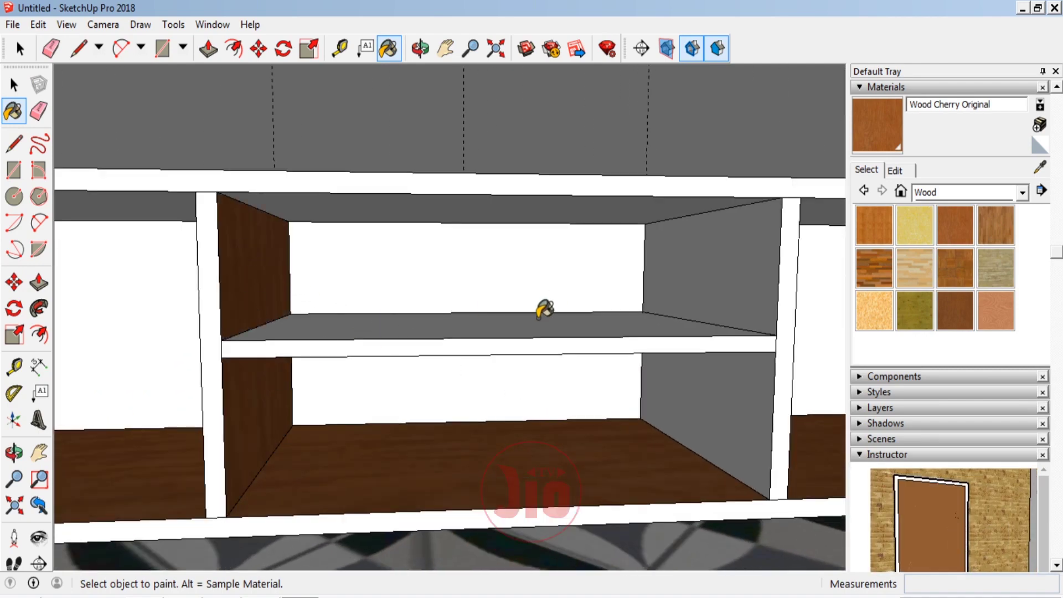
pyautogui.click(711, 266)
pyautogui.click(702, 366)
pyautogui.scroll(-3, 748, 393)
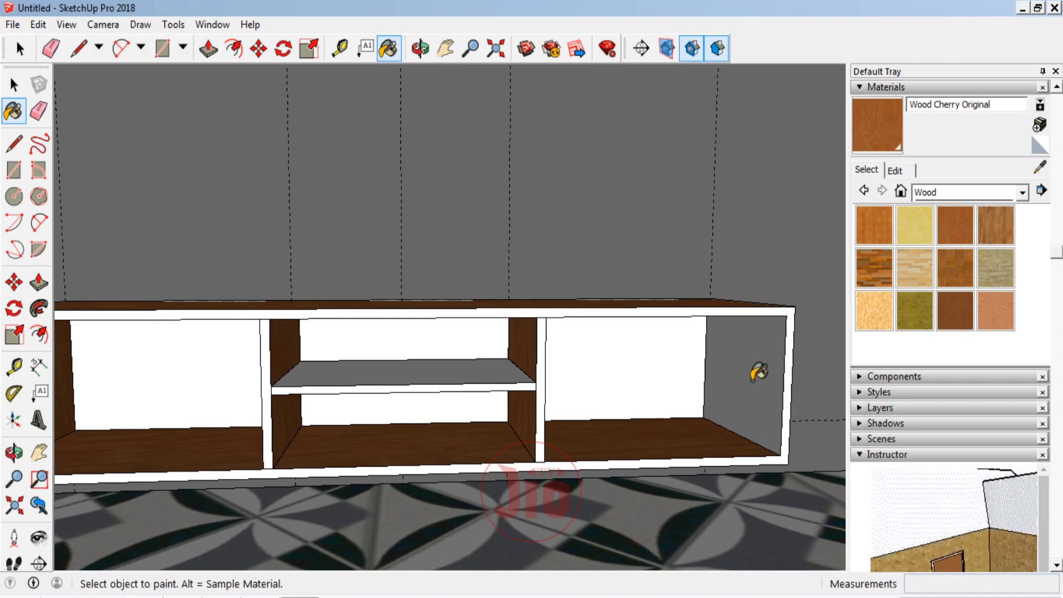
pyautogui.scroll(-1, 665, 358)
pyautogui.scroll(3, 665, 359)
pyautogui.click(216, 437)
pyautogui.scroll(-3, 783, 351)
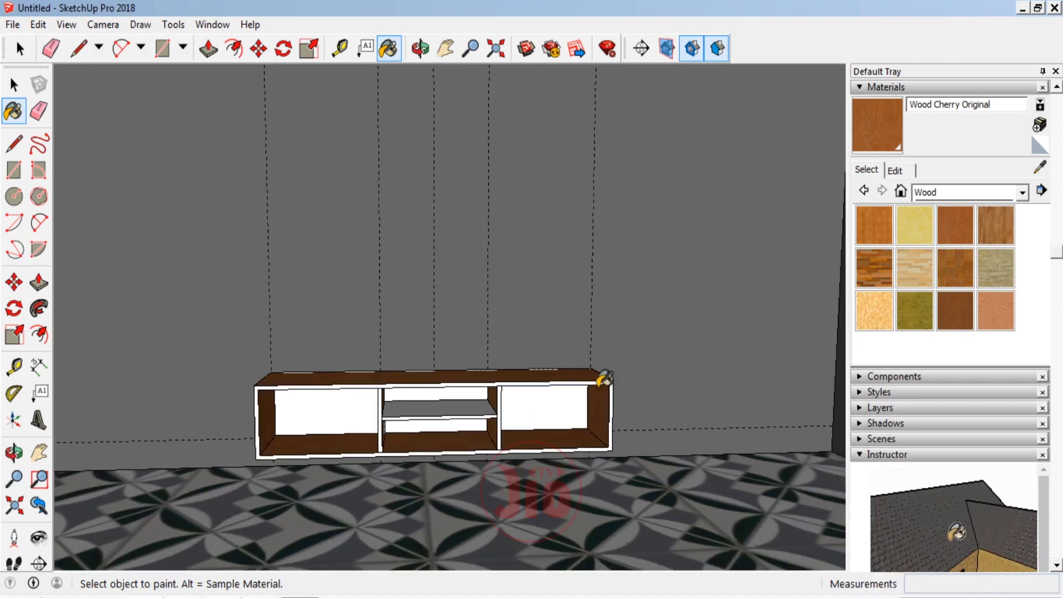
pyautogui.click(14, 452)
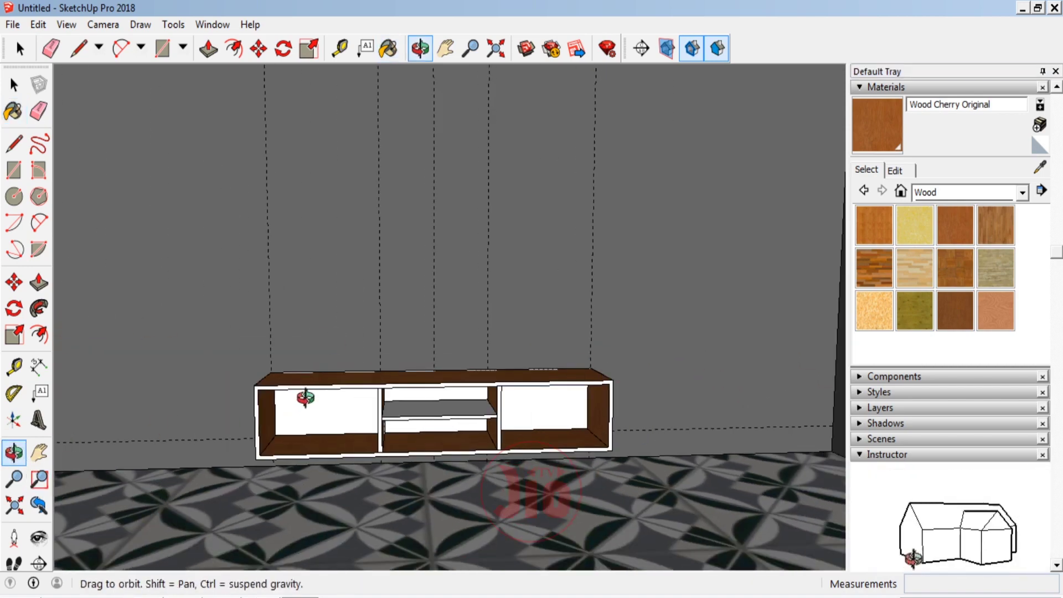
pyautogui.moveTo(305, 399)
pyautogui.mouseDown()
pyautogui.moveTo(333, 297)
pyautogui.moveTo(553, 315)
pyautogui.moveTo(542, 277)
pyautogui.mouseUp()
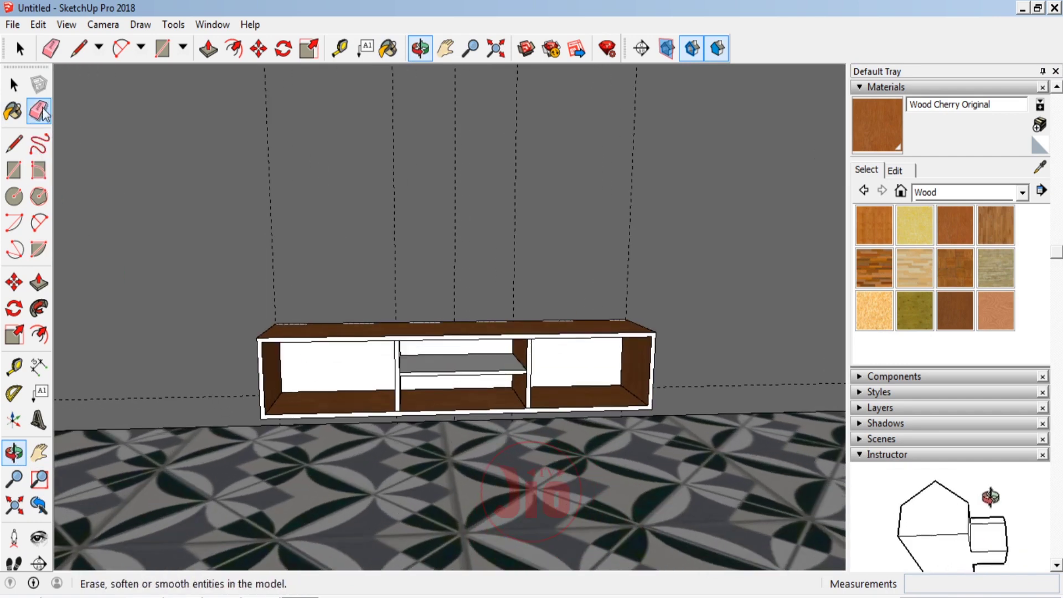
pyautogui.click(14, 84)
# Step: Select the entire cabinet and make it a single group
pyautogui.moveTo(210, 274); pyautogui.dragTo(646, 416)
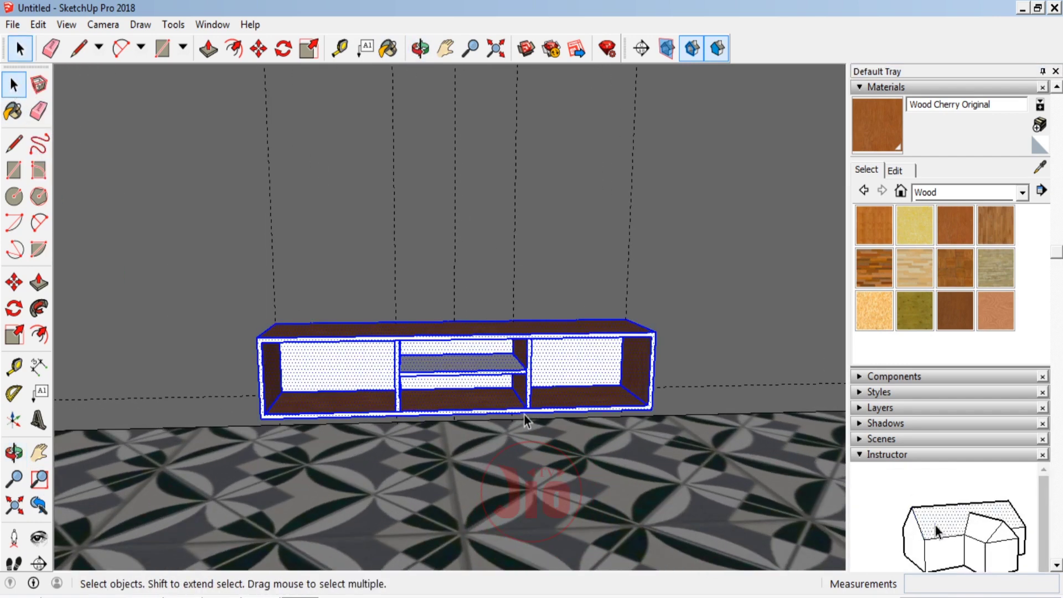
pyautogui.rightClick(503, 367)
pyautogui.click(560, 493)
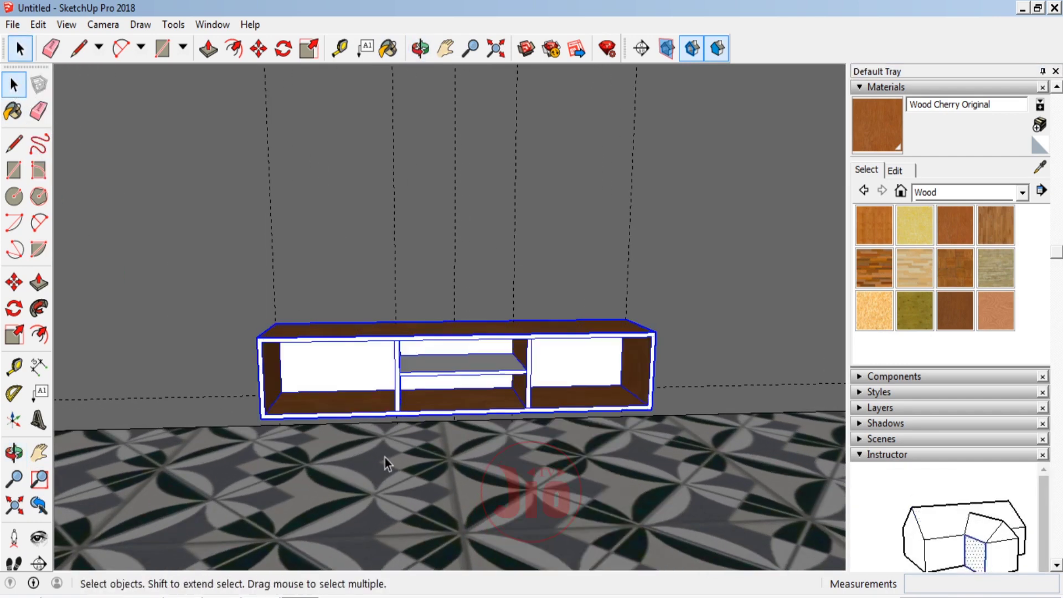
pyautogui.click(14, 452)
pyautogui.scroll(3, 327, 308)
pyautogui.scroll(3, 209, 320)
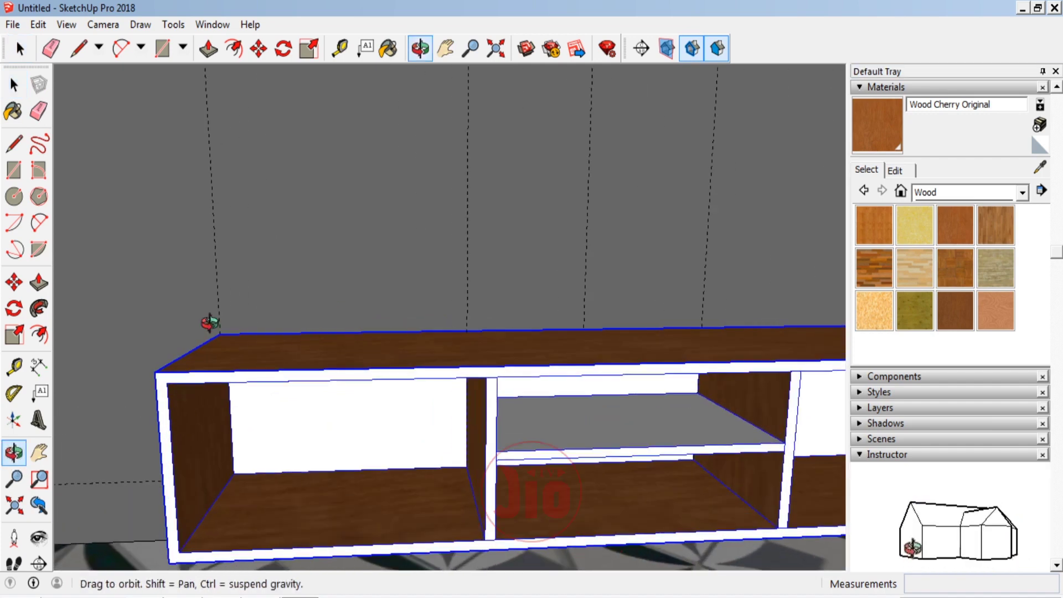
# Step: Place a guide 25 cm above the cabinet top and start a line at the guide intersection
pyautogui.click(14, 366)
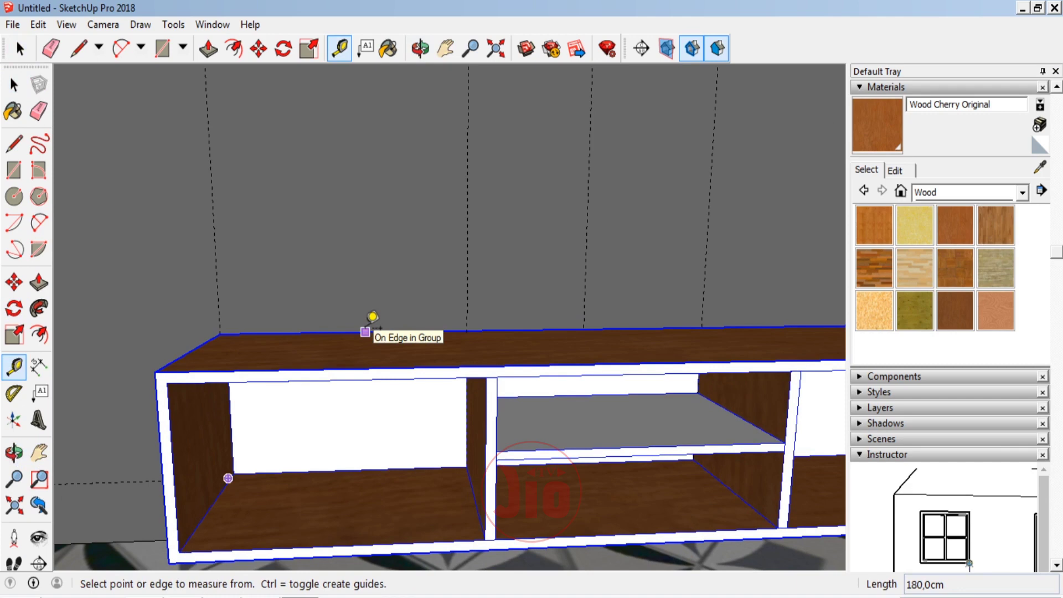
pyautogui.click(380, 328)
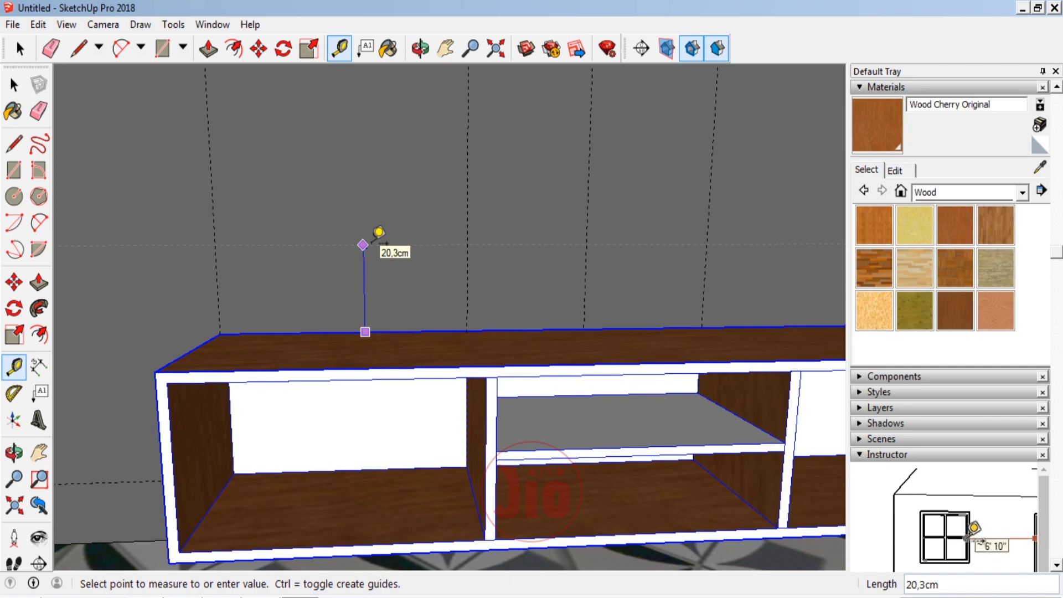
pyautogui.press('Return')
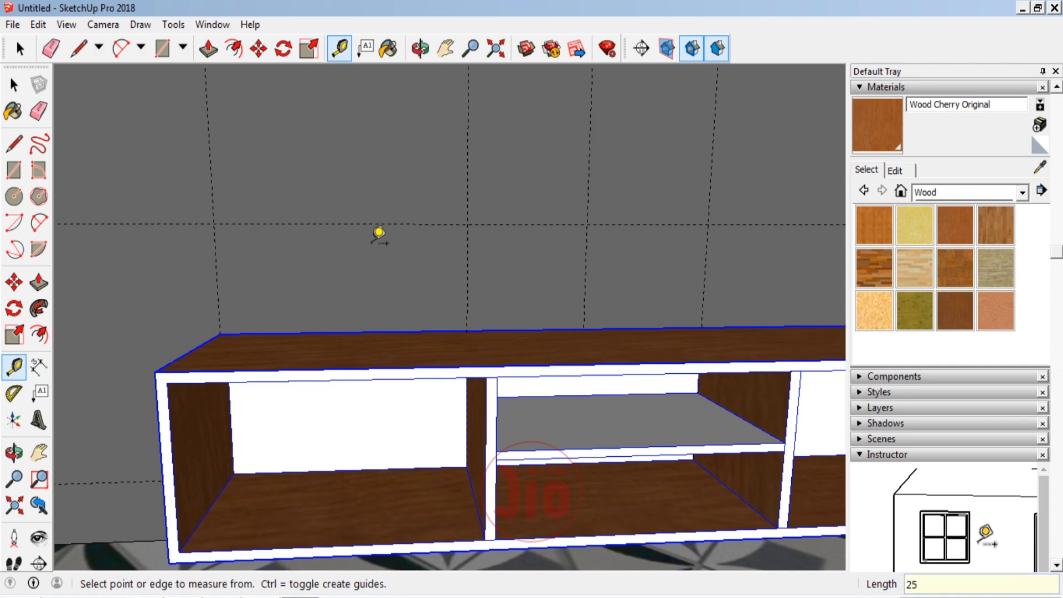
pyautogui.scroll(-3, 439, 308)
pyautogui.scroll(2, 316, 349)
pyautogui.scroll(2, 320, 269)
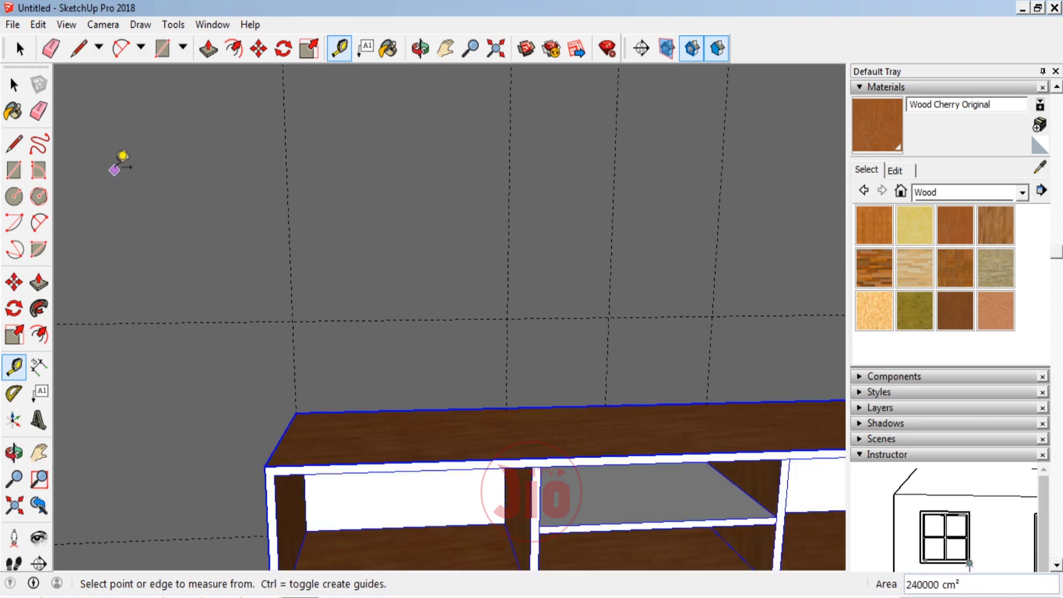
pyautogui.click(14, 144)
pyautogui.click(292, 321)
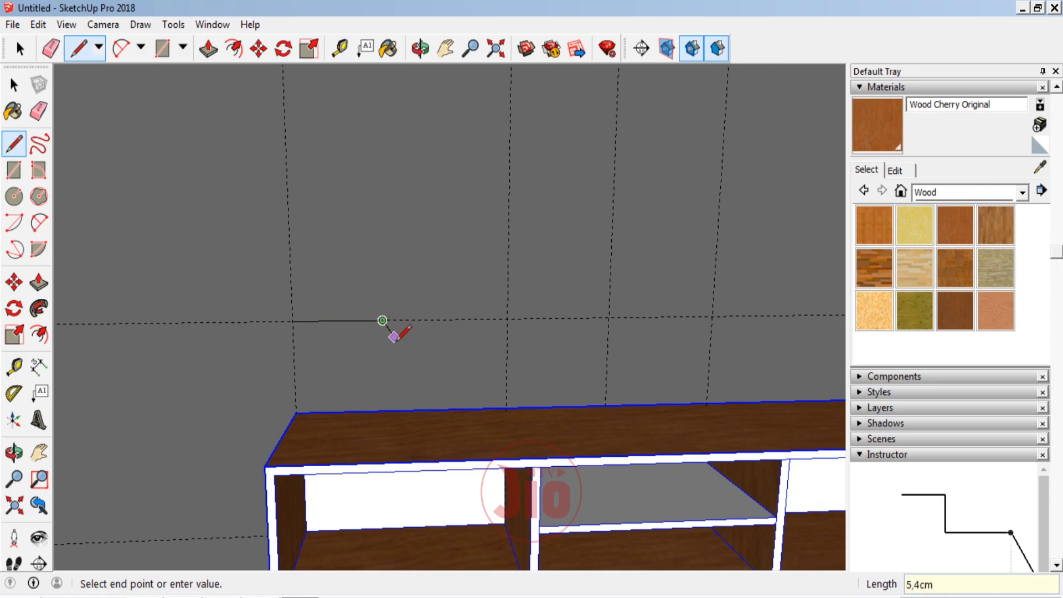
# Step: Draw the panel outline along the guide with a 90 cm vertical edge, closing it into a face
pyautogui.click(394, 337)
pyautogui.scroll(-2, 393, 336)
pyautogui.write('90')
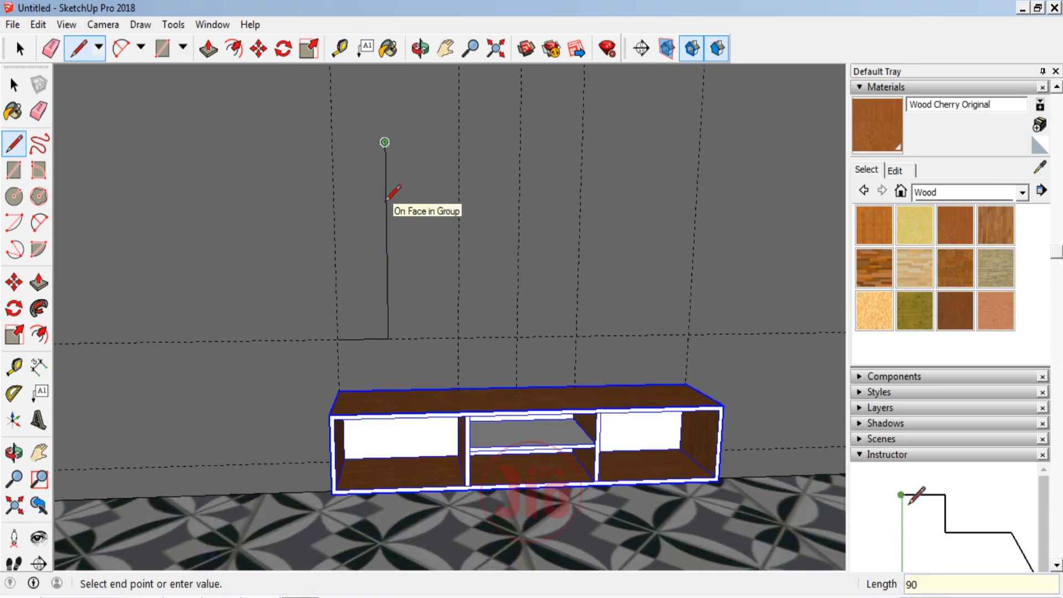
pyautogui.press('Return')
pyautogui.scroll(-2, 387, 200)
pyautogui.scroll(2, 377, 197)
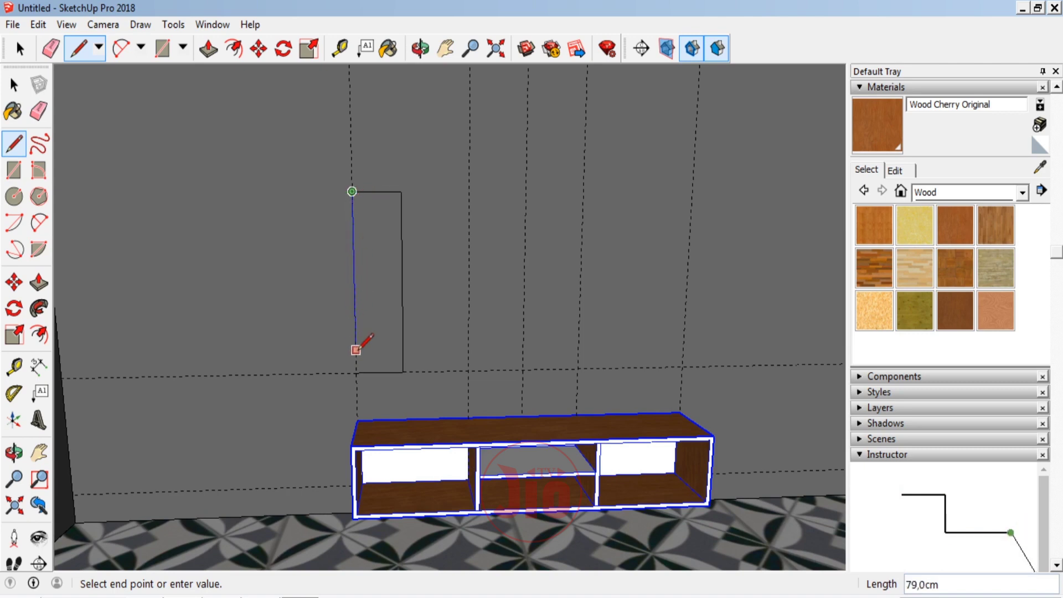
pyautogui.click(356, 373)
pyautogui.scroll(2, 398, 266)
pyautogui.scroll(2, 398, 266)
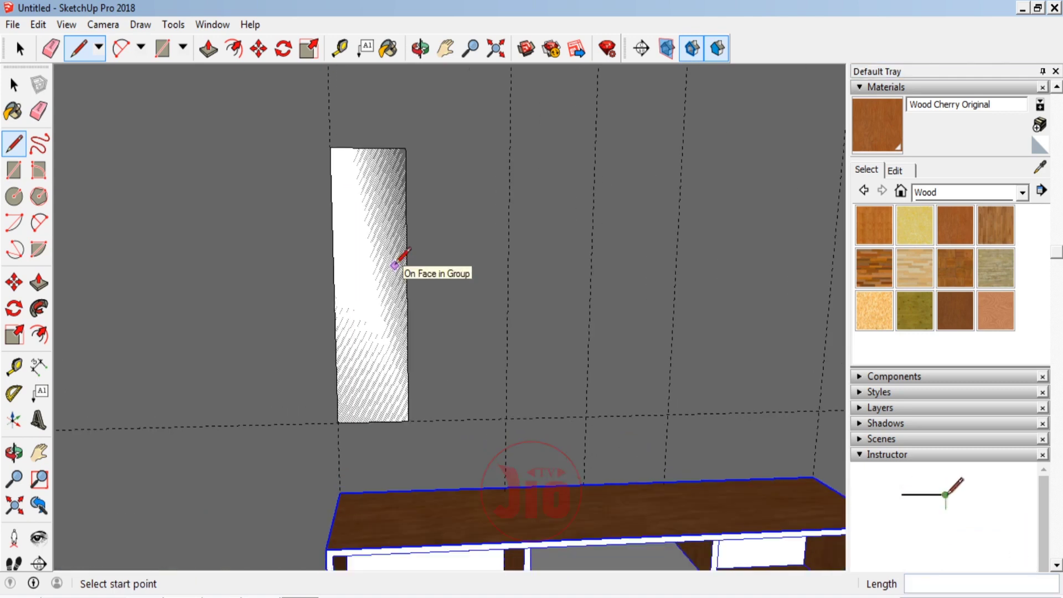
# Step: Try extruding the new panel face, cancel it, and orbit around the panel
pyautogui.press('p')
pyautogui.click(386, 241)
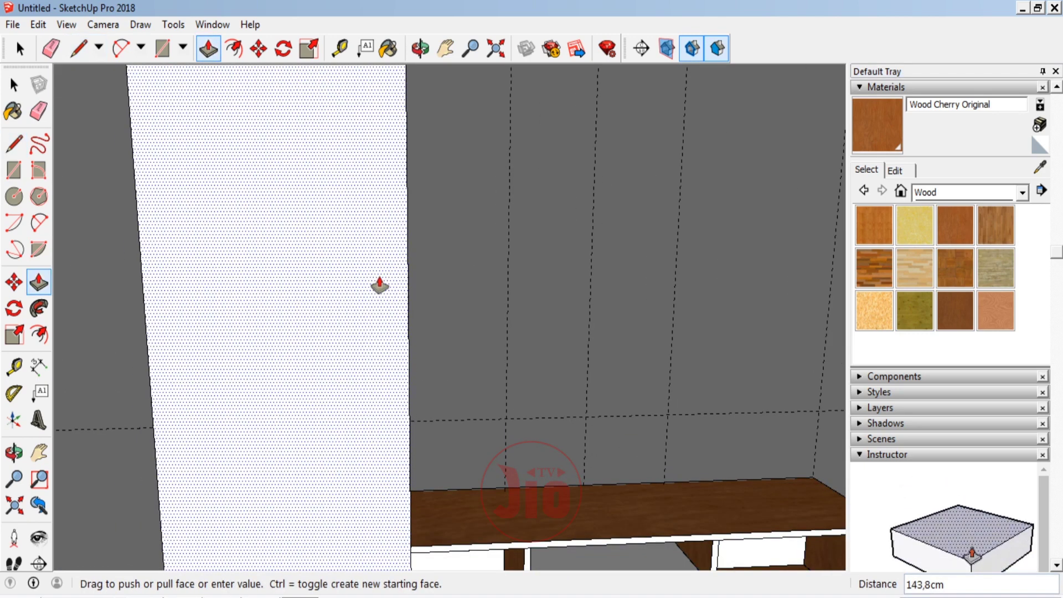
pyautogui.press('Escape')
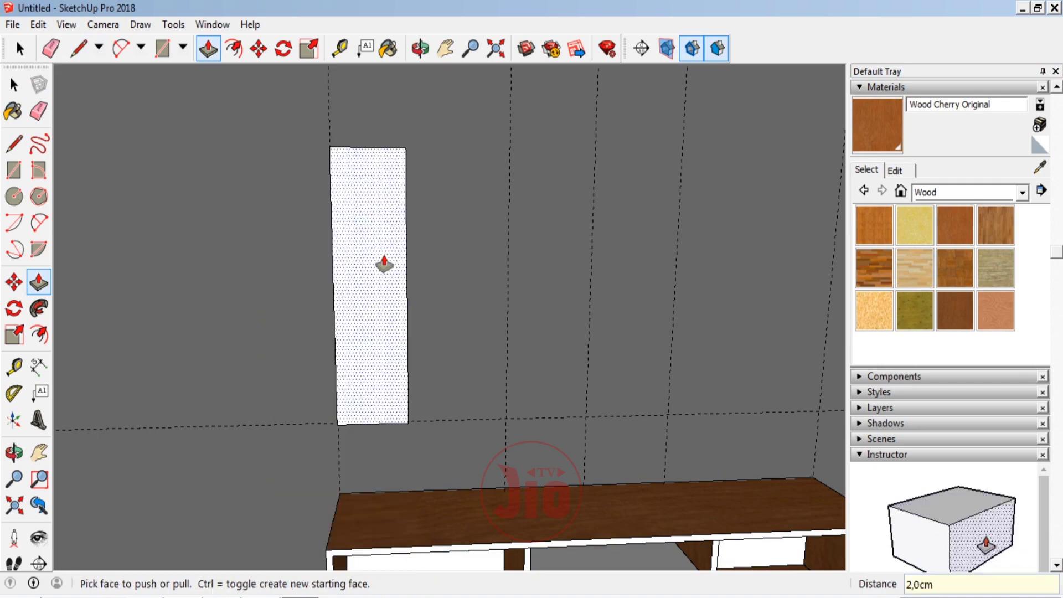
pyautogui.press('o')
pyautogui.moveTo(359, 286)
pyautogui.mouseDown()
pyautogui.moveTo(398, 310)
pyautogui.moveTo(361, 161)
pyautogui.moveTo(188, 202)
pyautogui.mouseUp()
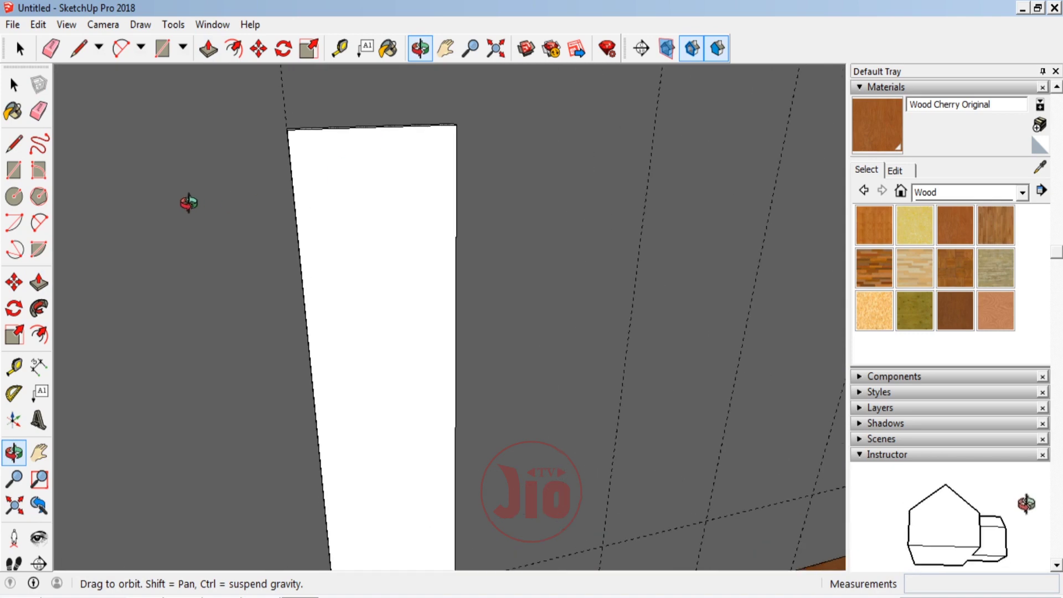
# Step: Offset the panel outline inward about 1.5 cm and recess the inner face 21 cm
pyautogui.click(48, 340)
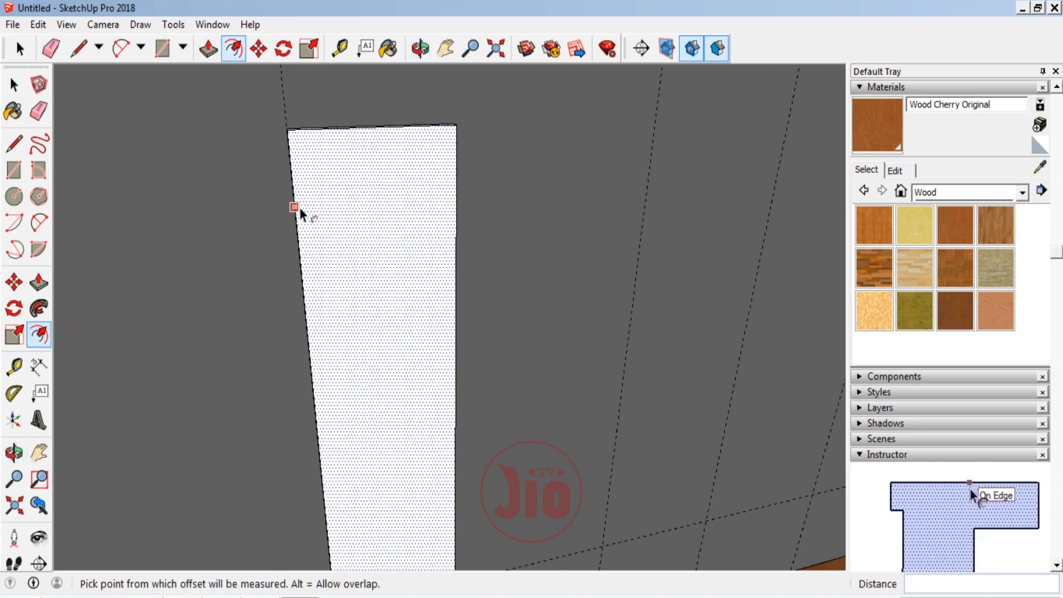
pyautogui.click(294, 207)
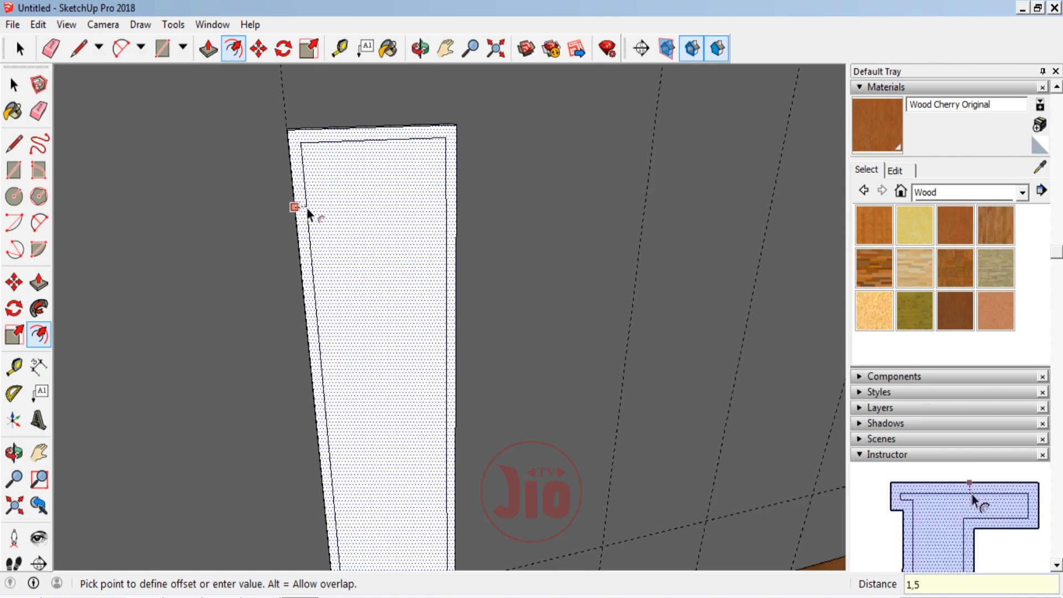
pyautogui.click(307, 207)
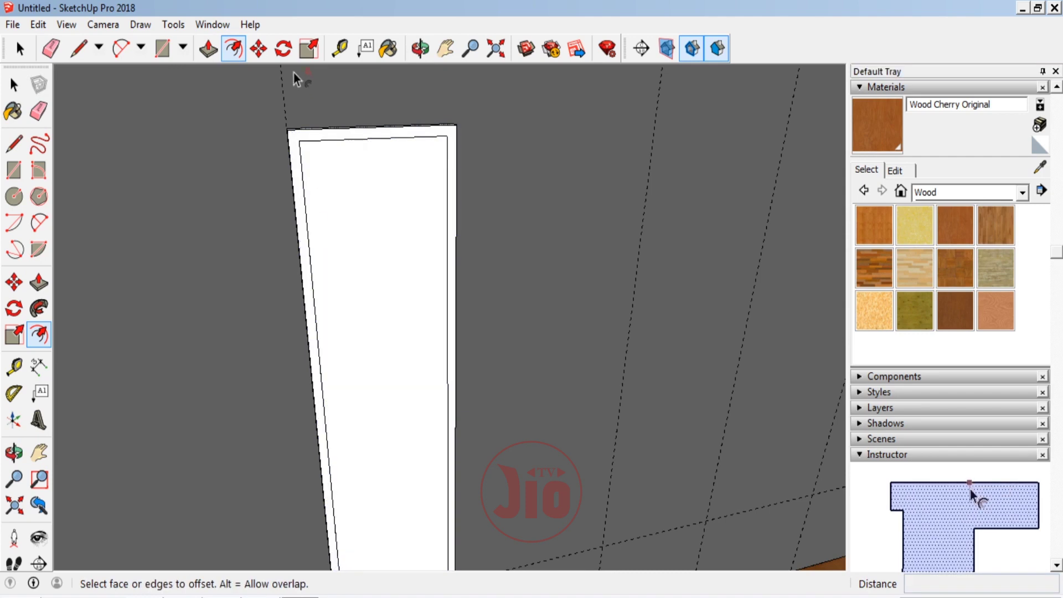
pyautogui.scroll(-2, 294, 72)
pyautogui.press('p')
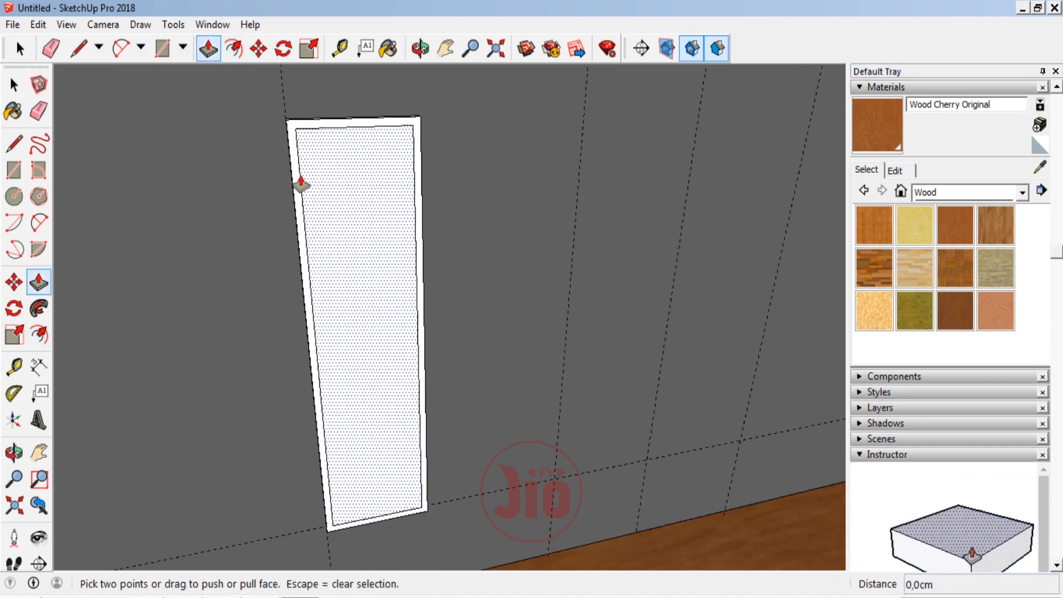
pyautogui.click(302, 183)
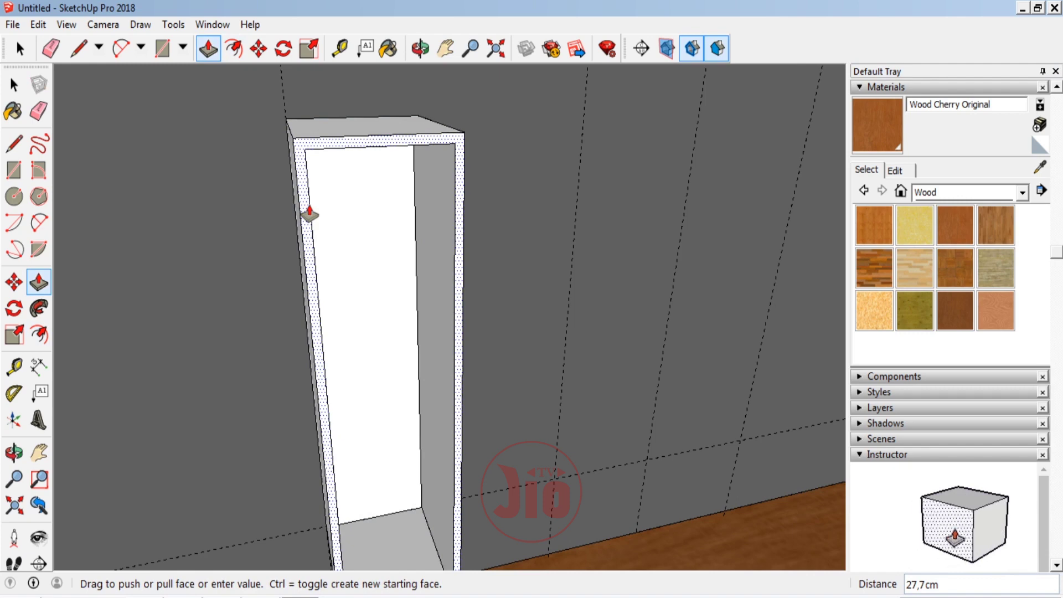
pyautogui.write('21')
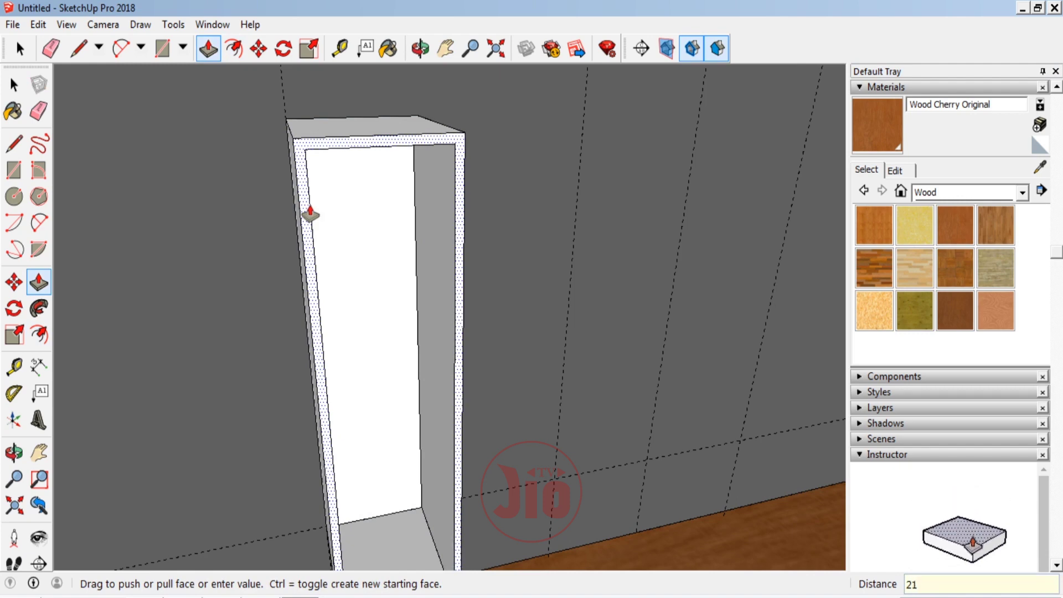
pyautogui.press('Return')
pyautogui.moveTo(307, 213); pyautogui.dragTo(359, 256, button='middle')
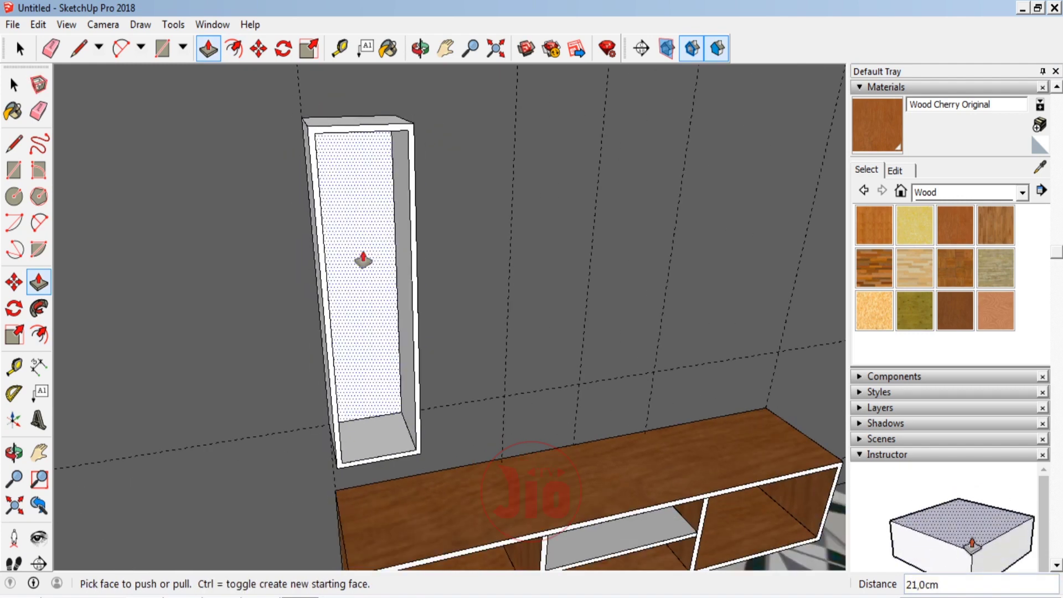
pyautogui.click(14, 453)
# Step: Place guides 28 cm below the tower's top and 28 cm above its bottom
pyautogui.moveTo(380, 321)
pyautogui.mouseDown()
pyautogui.moveTo(330, 268)
pyautogui.moveTo(332, 245)
pyautogui.mouseUp()
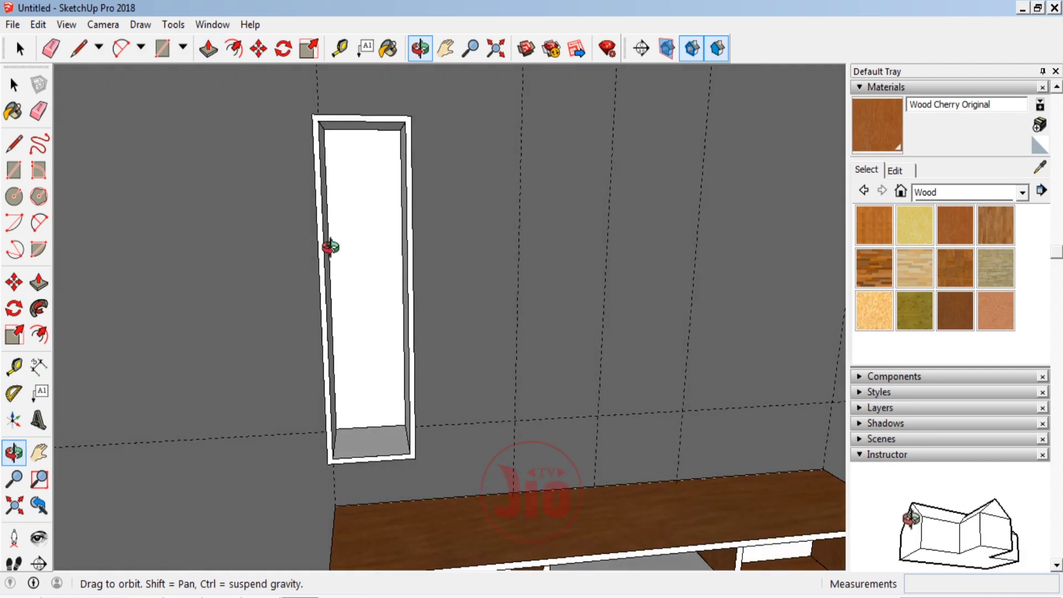
pyautogui.click(25, 364)
pyautogui.scroll(3, 348, 209)
pyautogui.click(351, 86)
pyautogui.write('28')
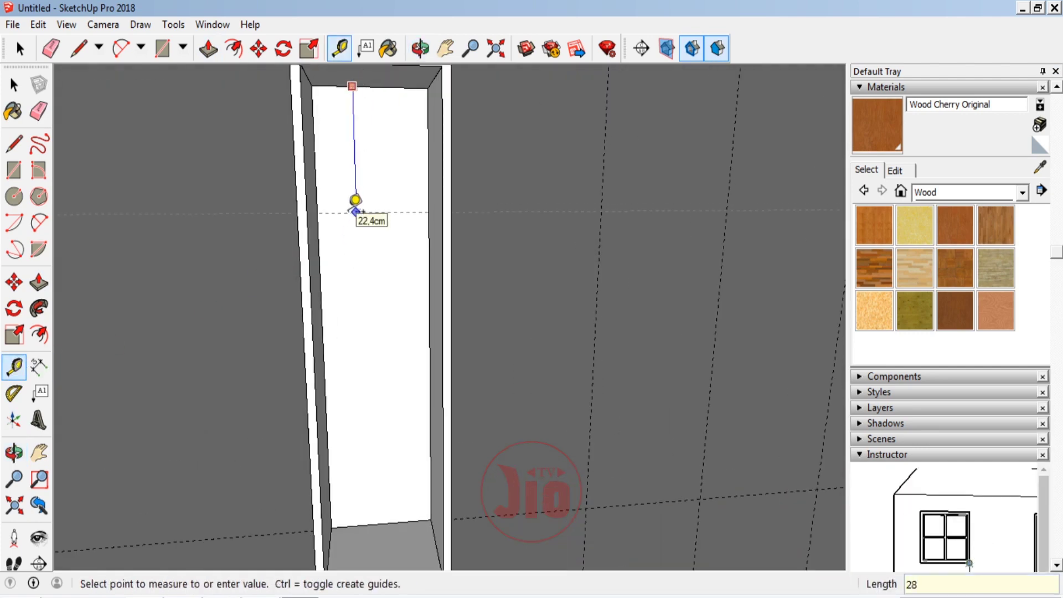
pyautogui.press('Return')
pyautogui.scroll(-2, 366, 265)
pyautogui.click(360, 463)
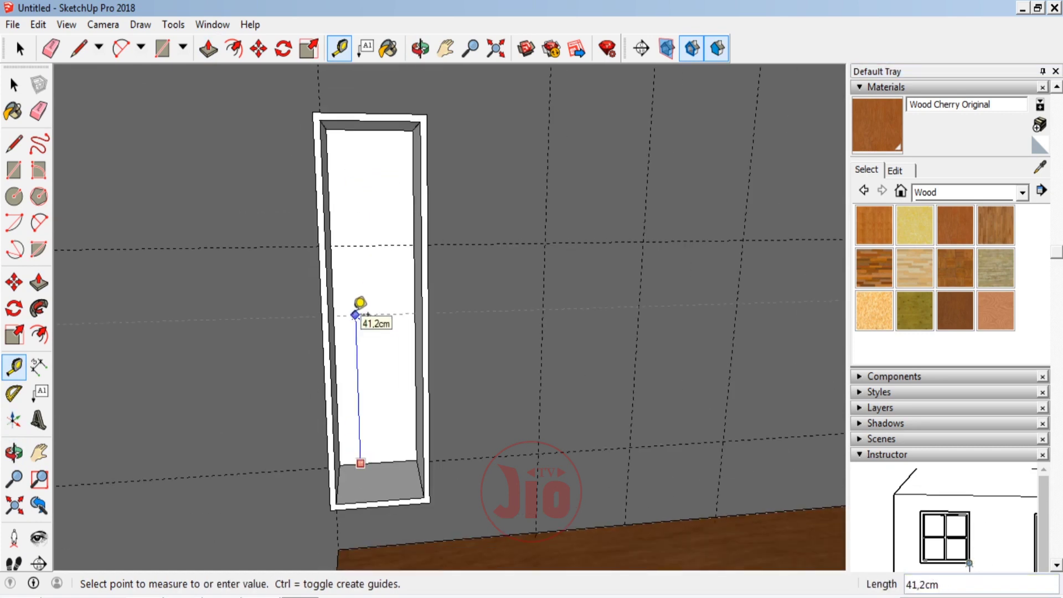
pyautogui.press('Return')
pyautogui.scroll(2, 373, 280)
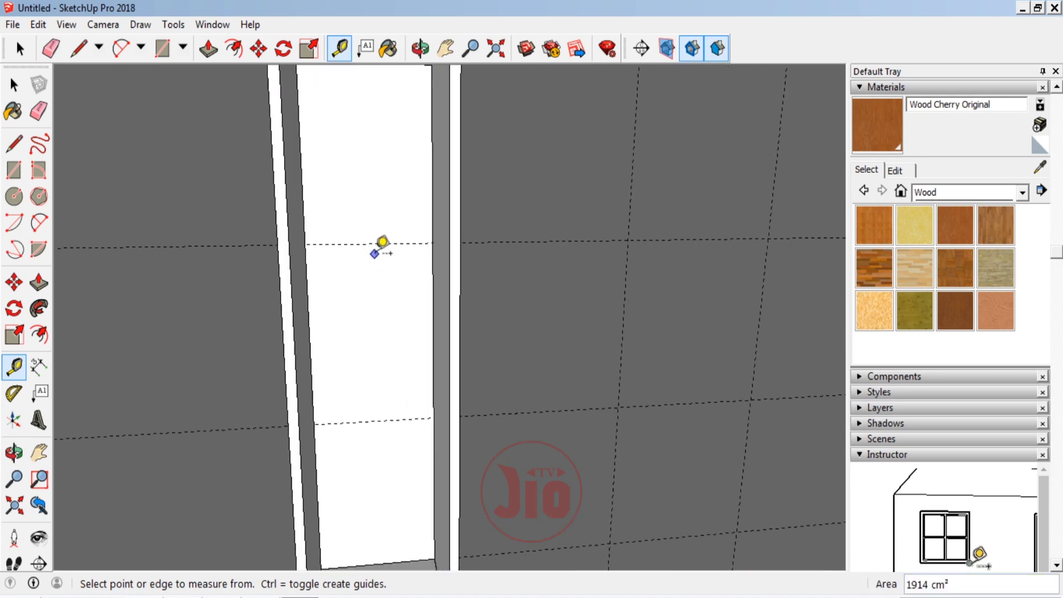
pyautogui.scroll(2, 380, 240)
# Step: Draw the upper 2 cm shelf outline with lines and push/pull it 21 cm deep
pyautogui.click(14, 144)
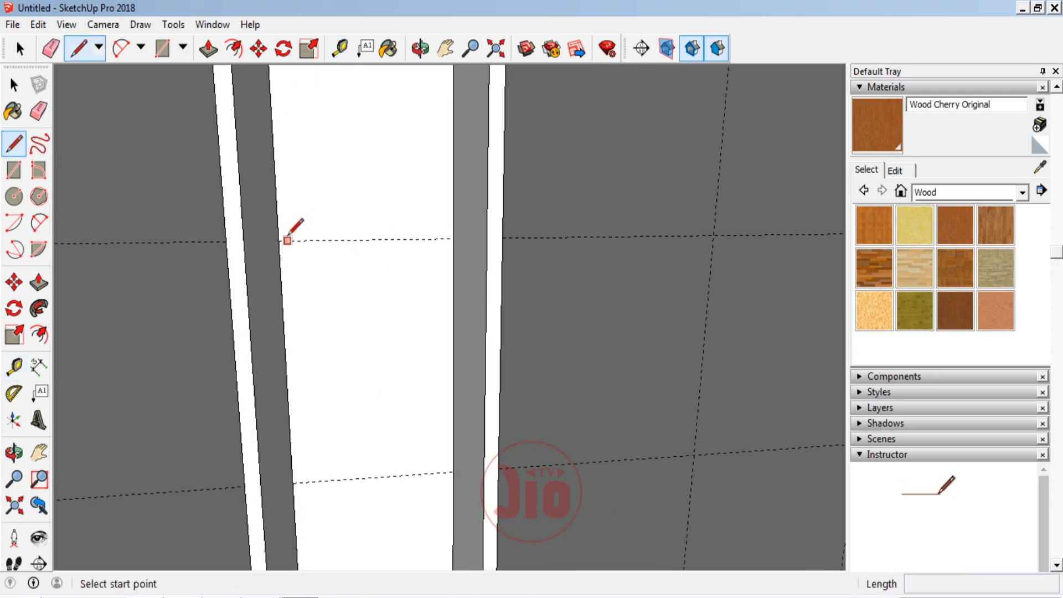
pyautogui.click(279, 241)
pyautogui.click(453, 239)
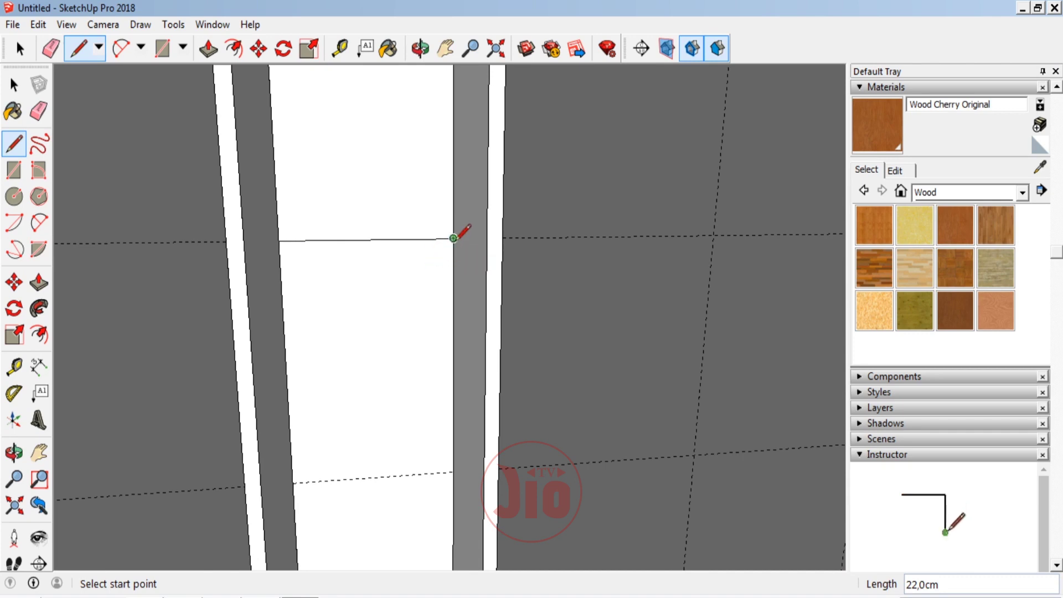
pyautogui.click(453, 240)
pyautogui.write('2')
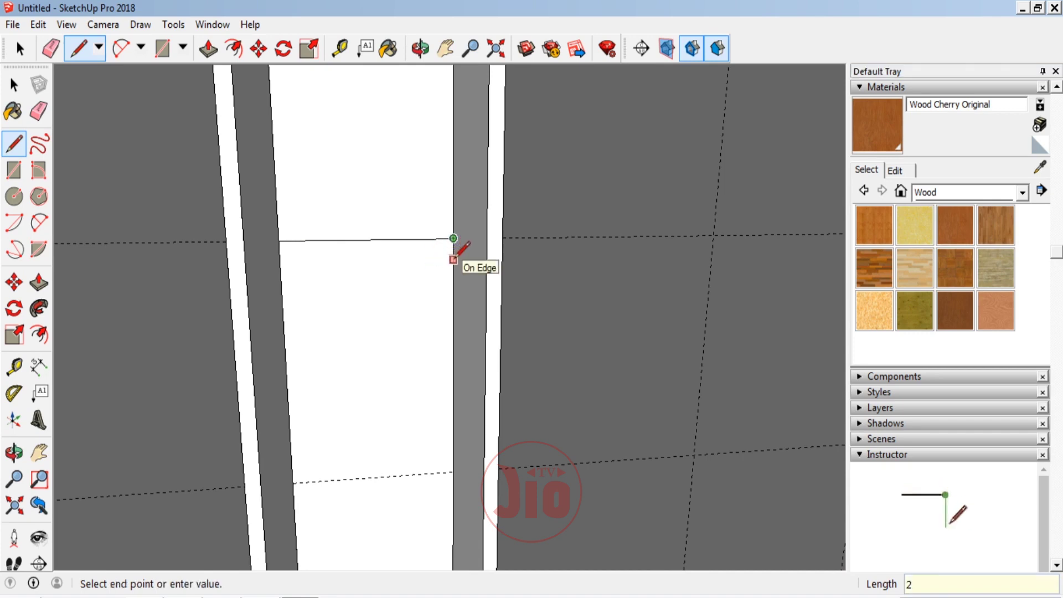
pyautogui.press('Return')
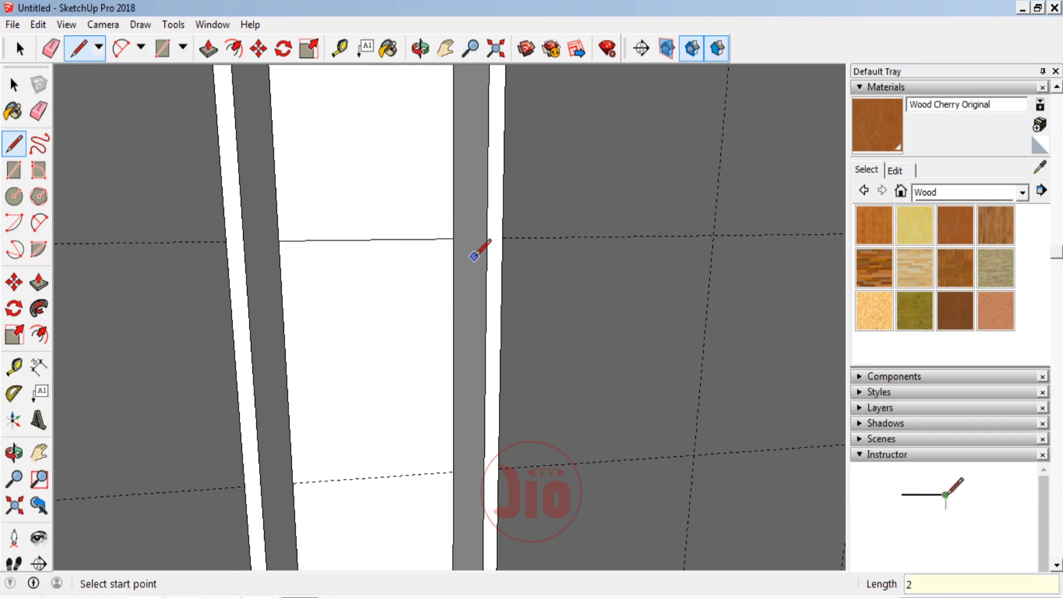
pyautogui.click(452, 254)
pyautogui.click(280, 256)
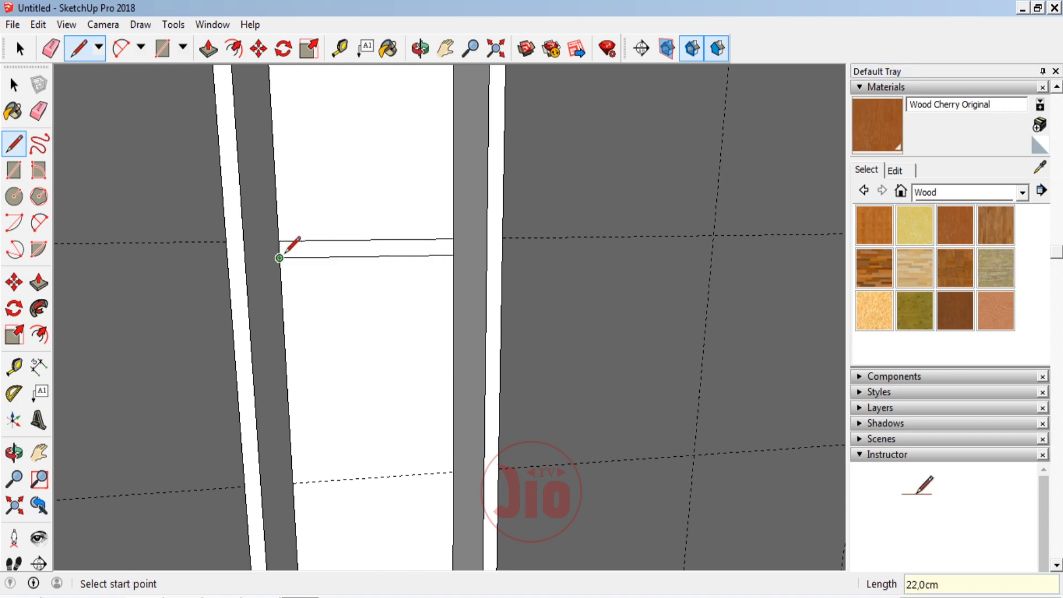
pyautogui.click(279, 258)
pyautogui.press('Escape')
pyautogui.press('p')
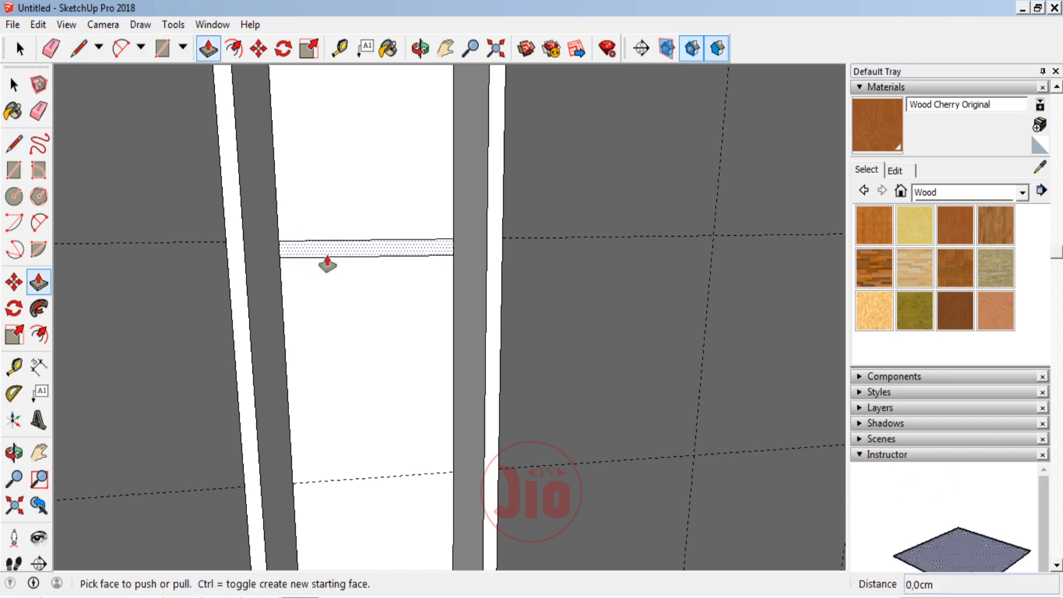
pyautogui.click(326, 256)
pyautogui.click(250, 226)
pyautogui.scroll(-3, 363, 218)
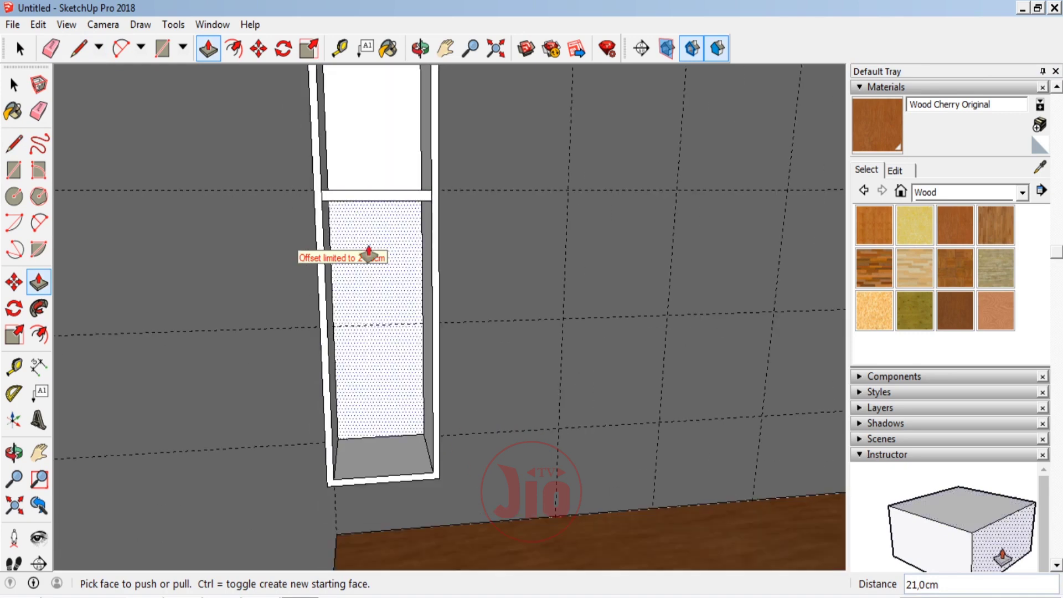
pyautogui.scroll(3, 367, 249)
# Step: Draw the lower 2 cm shelf as a rectangle at the guide and pull it out 21 cm
pyautogui.click(14, 144)
pyautogui.click(14, 169)
pyautogui.scroll(2, 422, 399)
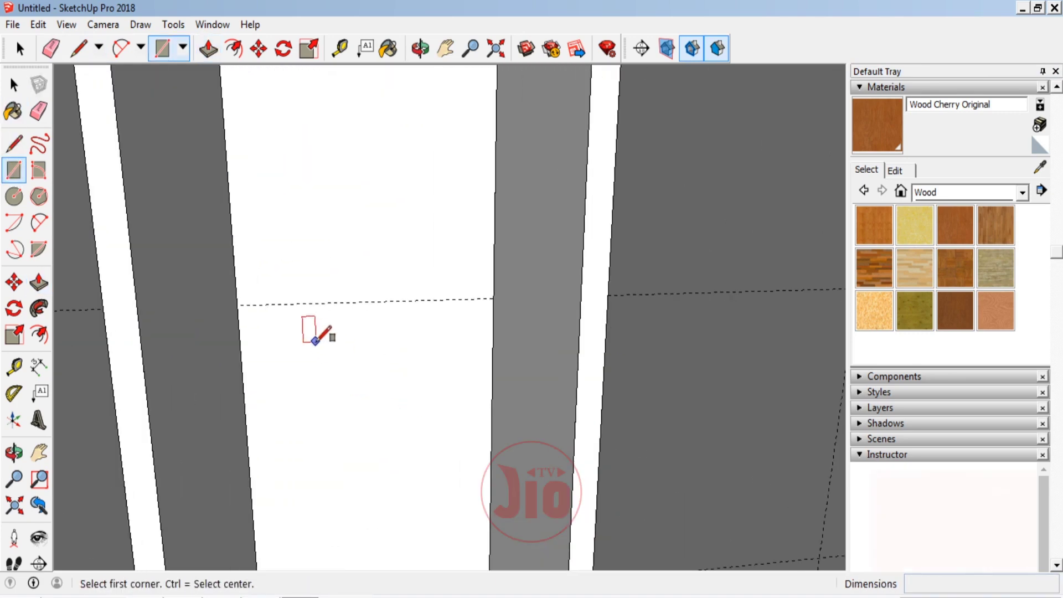
pyautogui.click(237, 304)
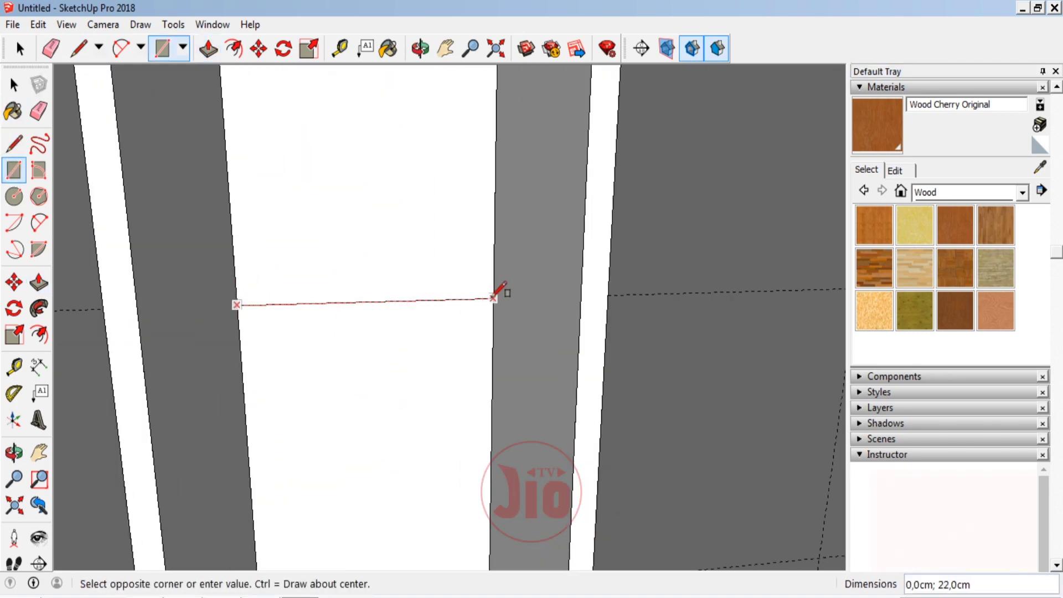
pyautogui.click(495, 322)
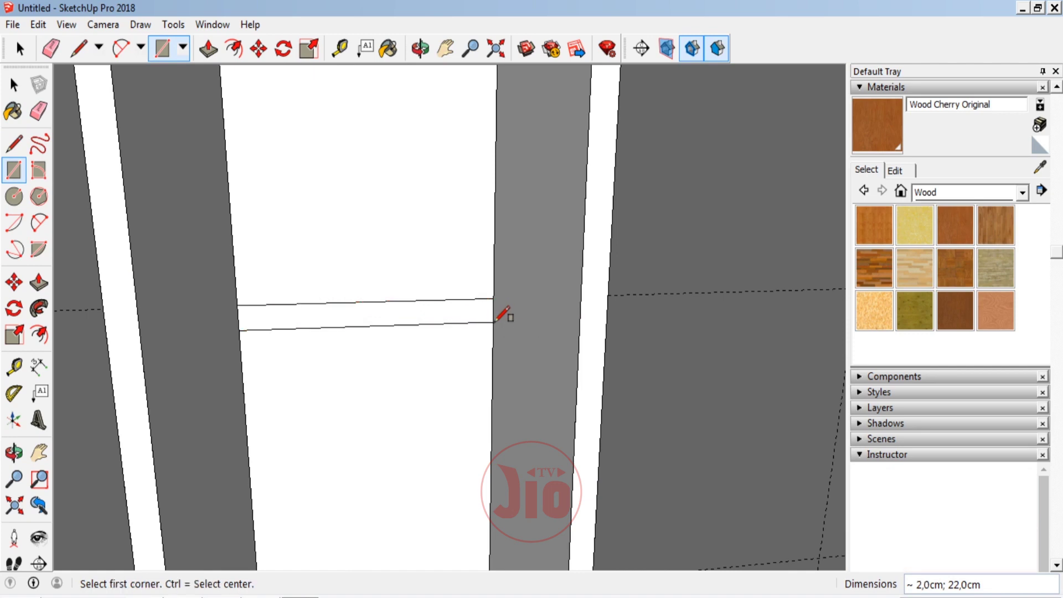
pyautogui.scroll(-3, 502, 314)
pyautogui.press('p')
pyautogui.click(467, 327)
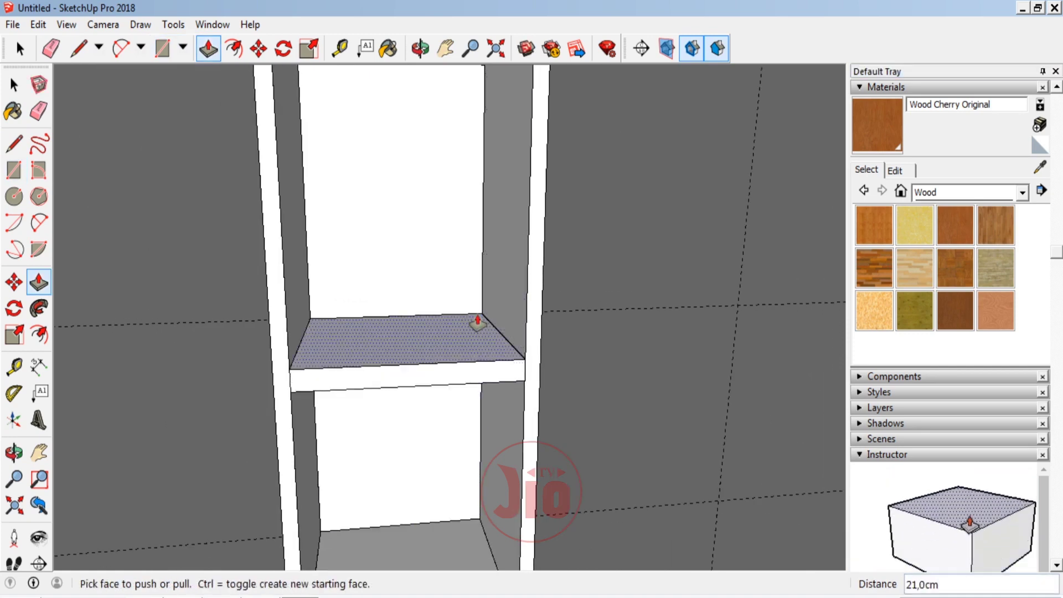
pyautogui.scroll(-5, 477, 321)
# Step: Select the whole shelf tower and paint it Wood Cherry Original
pyautogui.press('space')
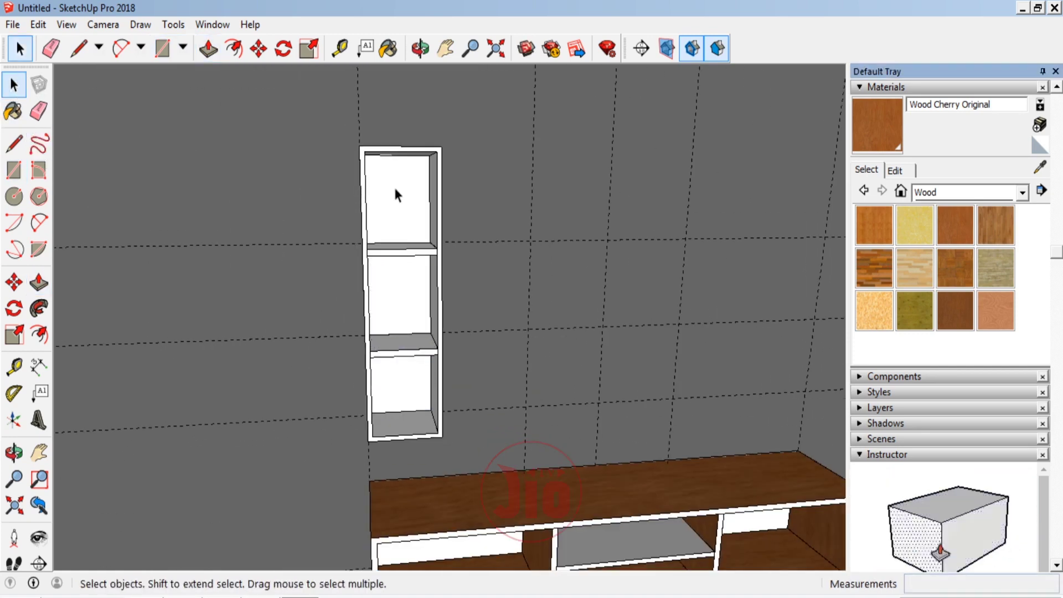
pyautogui.moveTo(430, 296); pyautogui.dragTo(474, 439)
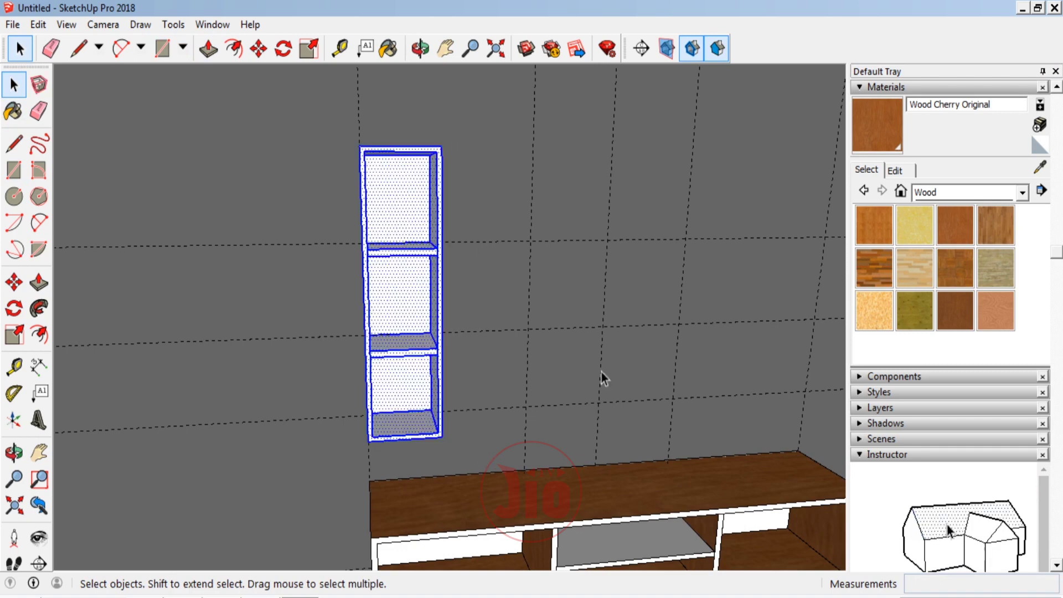
pyautogui.press('b')
pyautogui.click(413, 177)
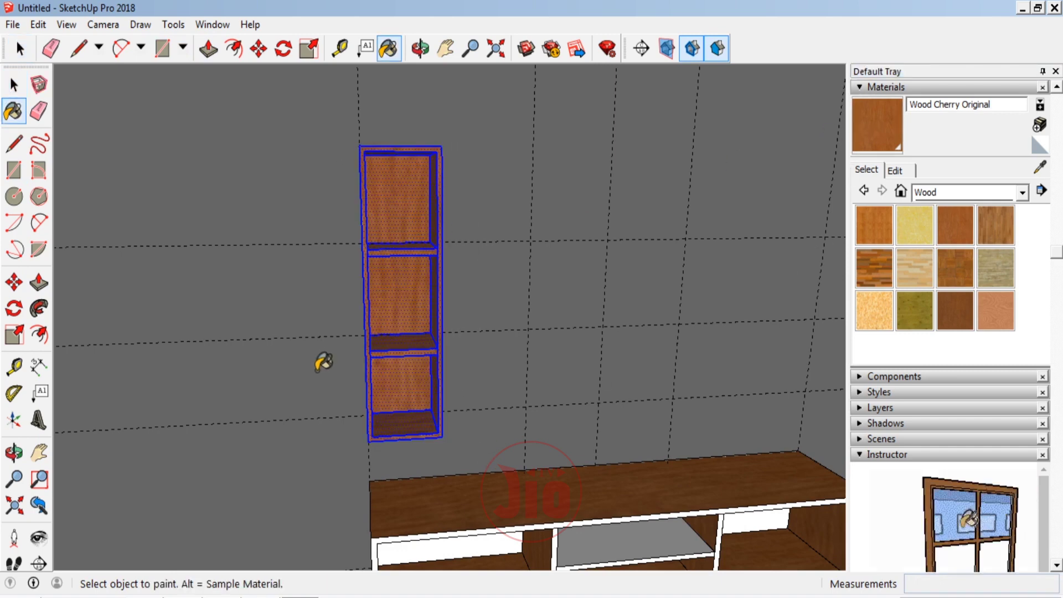
# Step: Lighten the Wood Cherry Original colour with the Edit tab's brightness slider
pyautogui.click(14, 453)
pyautogui.click(895, 170)
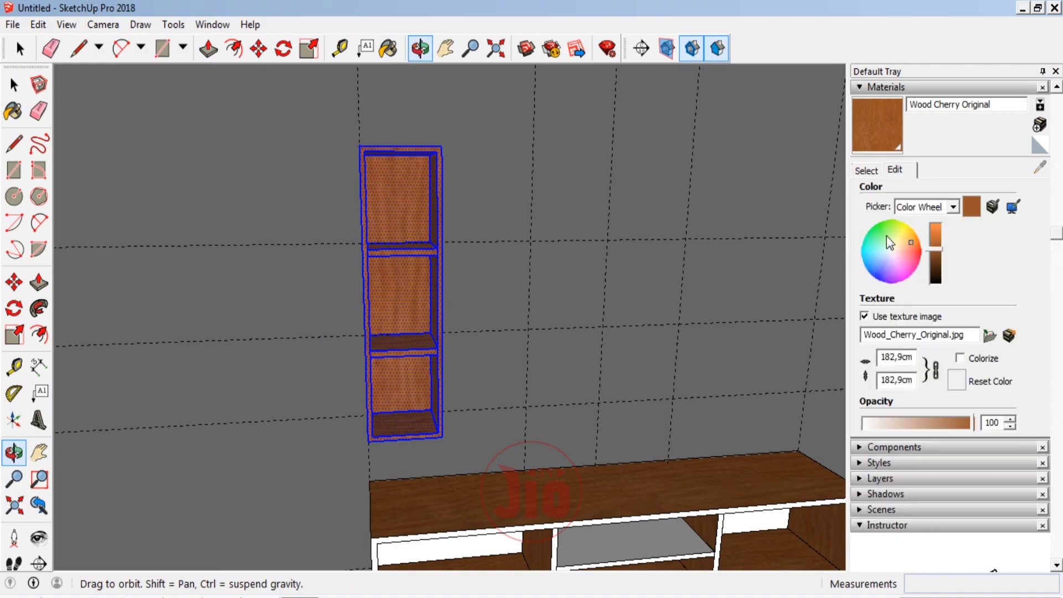
pyautogui.moveTo(935, 243); pyautogui.dragTo(939, 241)
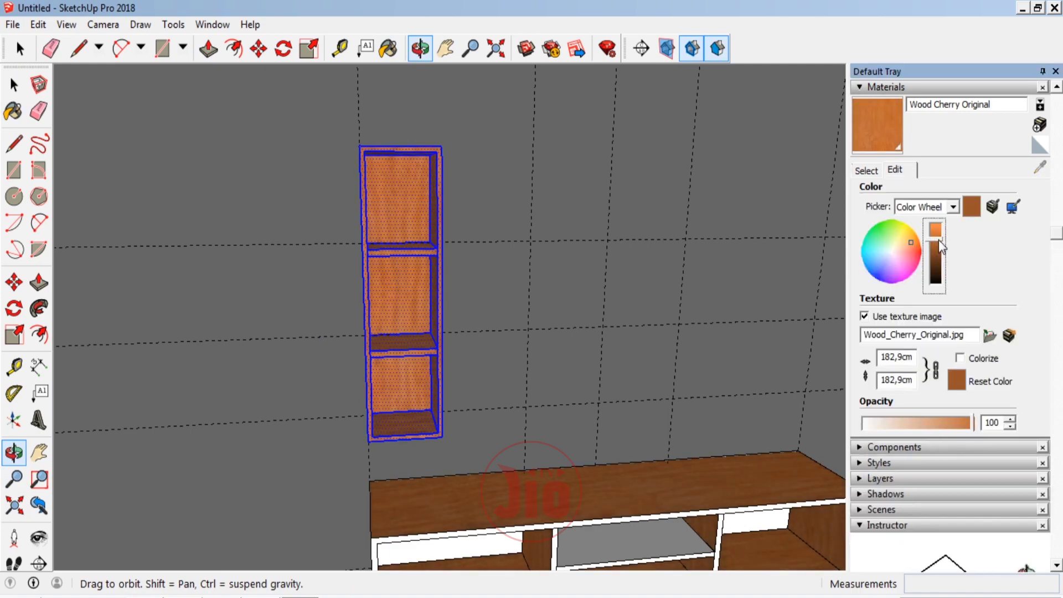
pyautogui.moveTo(444, 287)
pyautogui.mouseDown()
pyautogui.moveTo(430, 281)
pyautogui.moveTo(572, 280)
pyautogui.moveTo(273, 321)
pyautogui.moveTo(408, 264)
pyautogui.mouseUp()
pyautogui.scroll(-2, 407, 263)
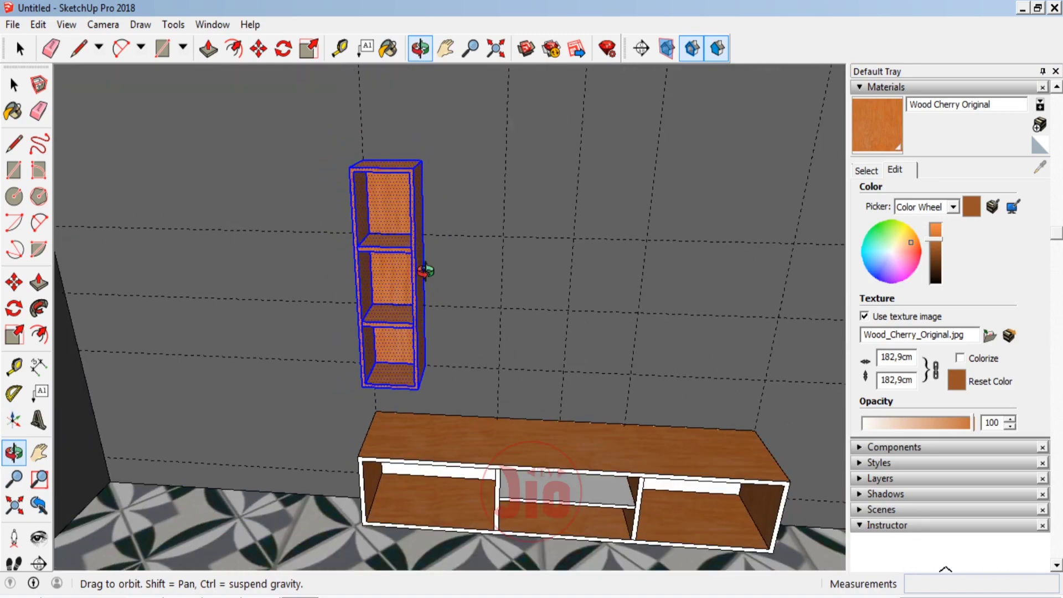
pyautogui.click(14, 84)
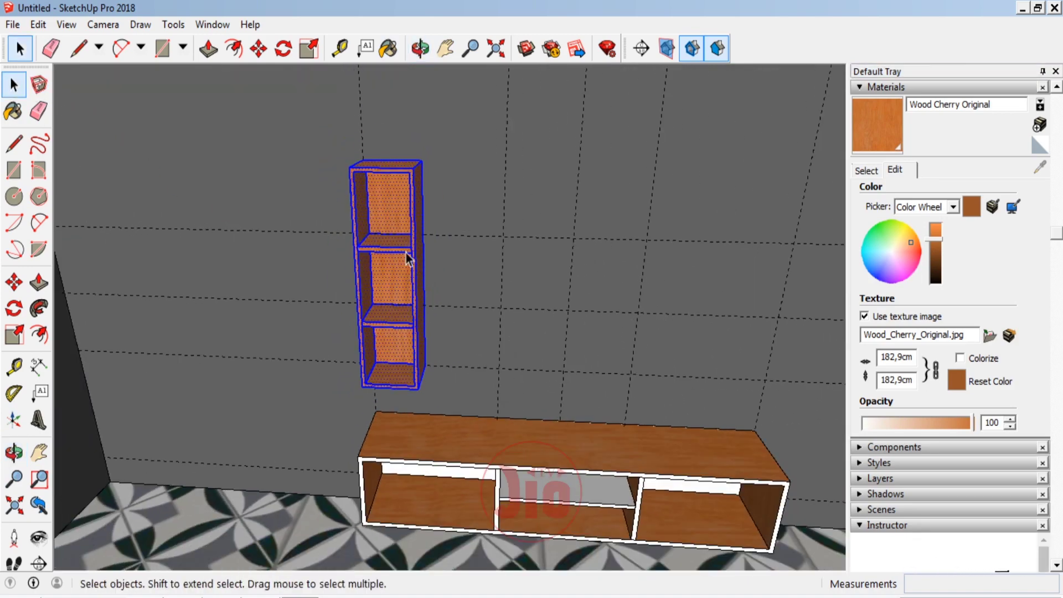
# Step: Make the shelf tower's parts into a single group
pyautogui.rightClick(397, 210)
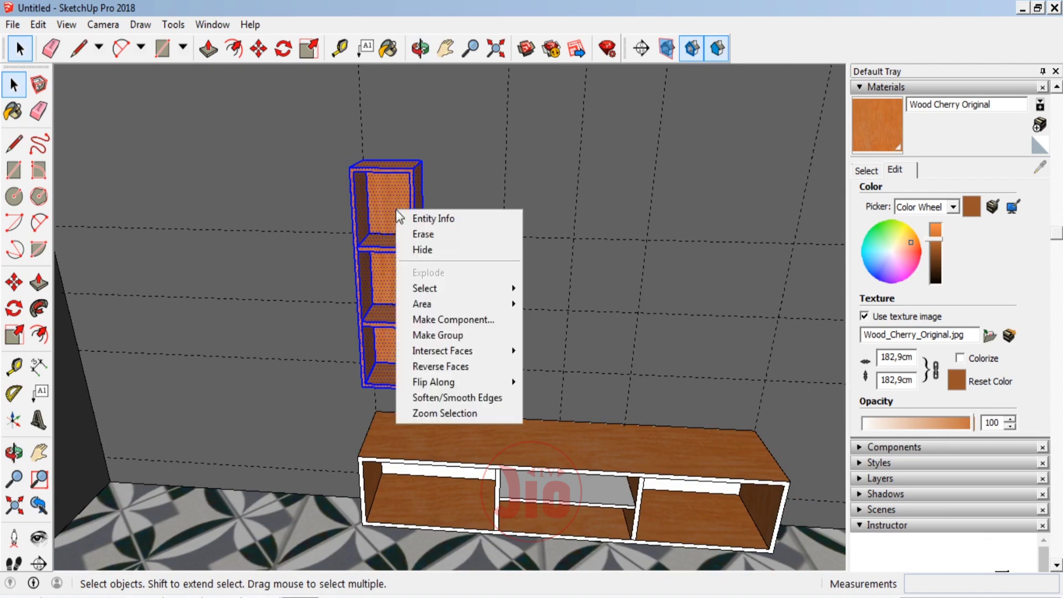
pyautogui.click(437, 335)
pyautogui.scroll(-2, 316, 363)
pyautogui.scroll(5, 482, 363)
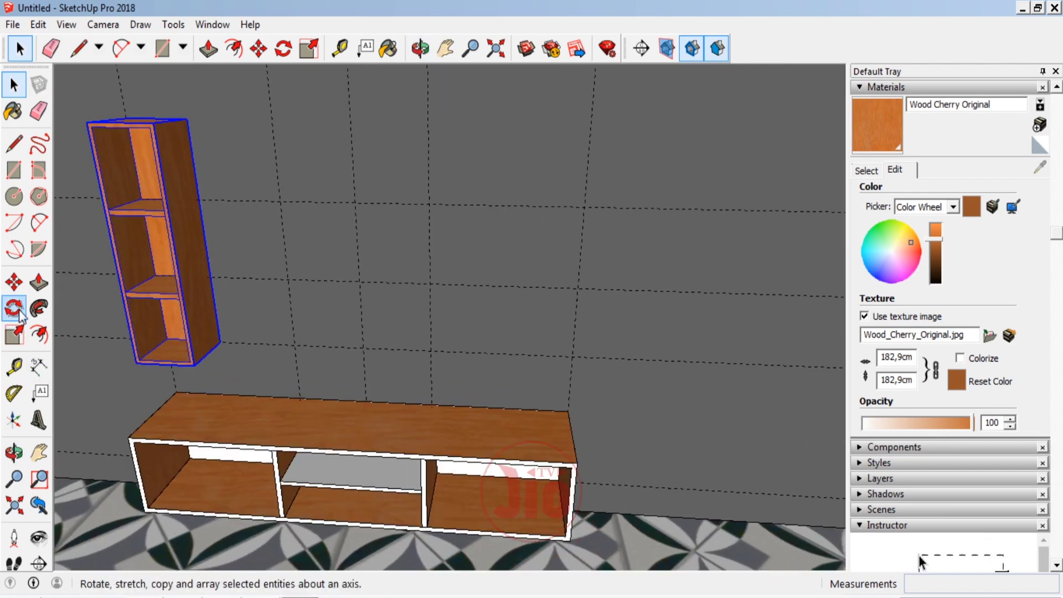
# Step: Start a Ctrl-copy of the tower with Move, picked at its bottom corner
pyautogui.click(14, 282)
pyautogui.click(166, 340)
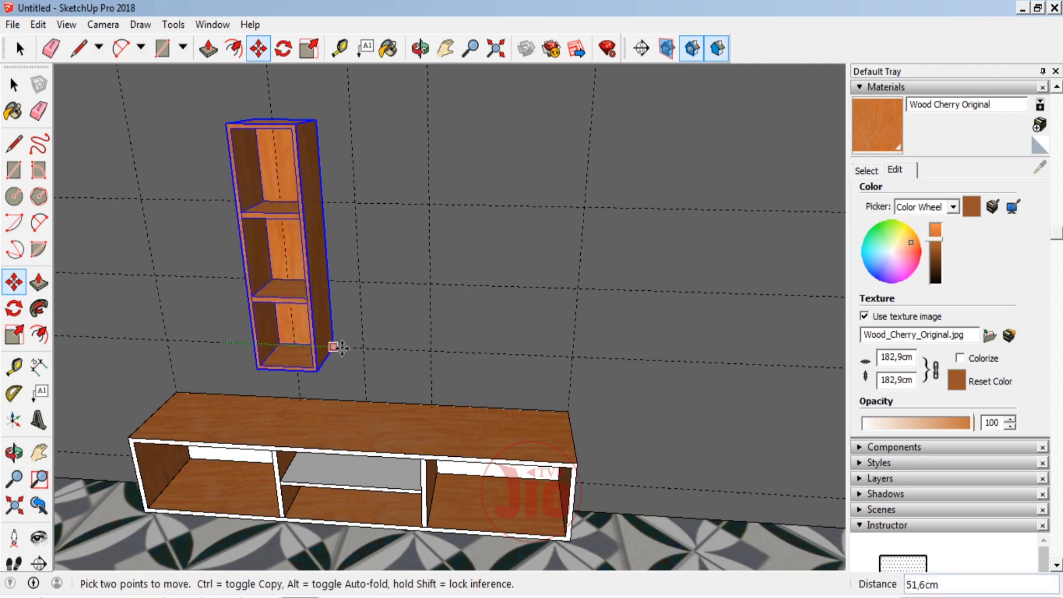
pyautogui.press('ctrl')
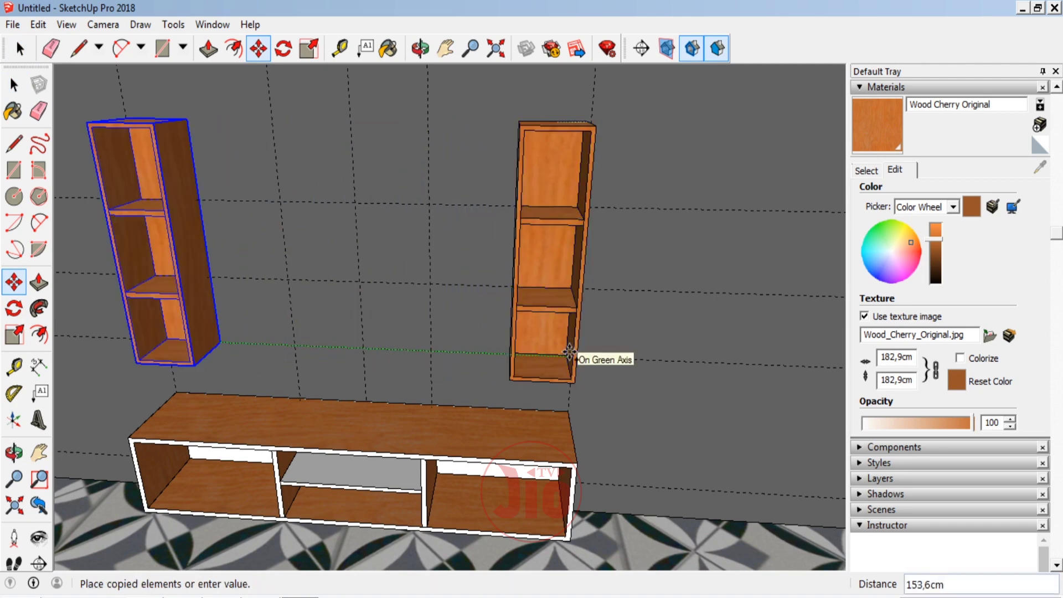
# Step: Drop the copied tower 153,6 cm to the right above the console's right end
pyautogui.click(569, 352)
pyautogui.scroll(-3, 452, 371)
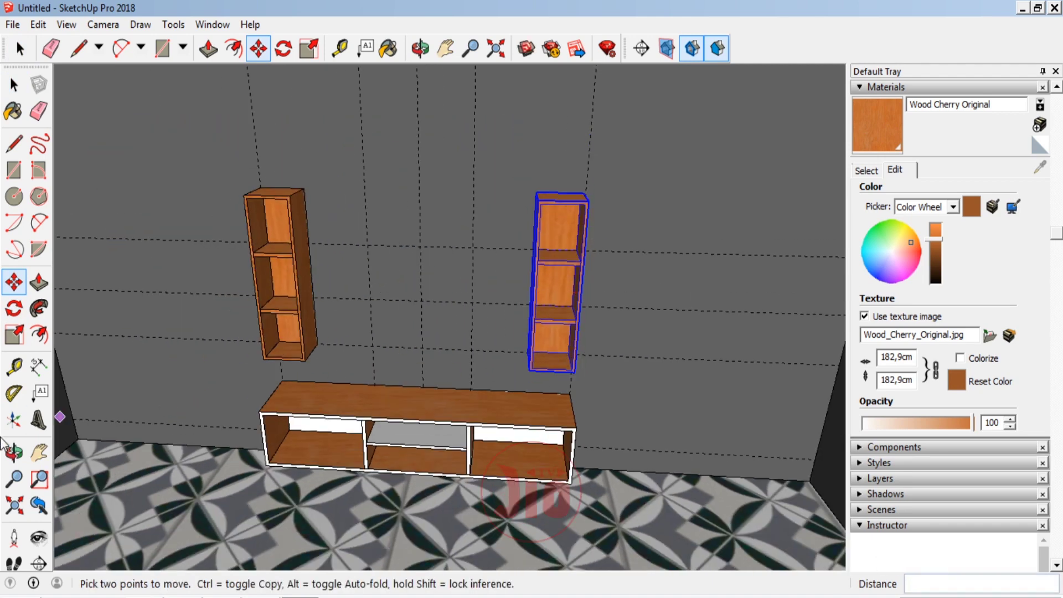
pyautogui.click(14, 451)
pyautogui.moveTo(527, 278)
pyautogui.mouseDown()
pyautogui.moveTo(463, 281)
pyautogui.moveTo(597, 370)
pyautogui.mouseUp()
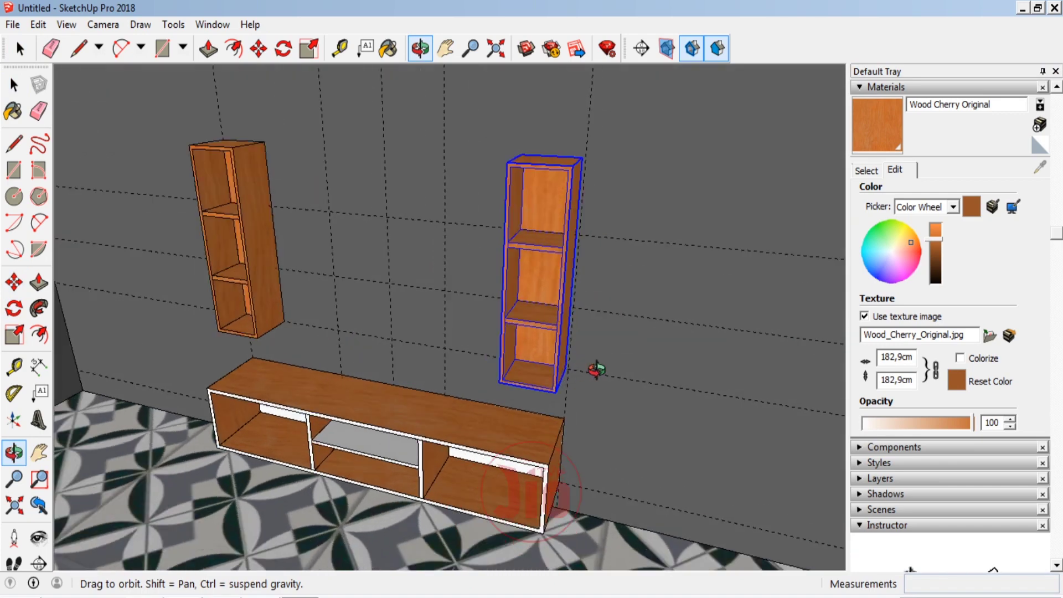
pyautogui.scroll(4, 505, 373)
pyautogui.scroll(4, 570, 373)
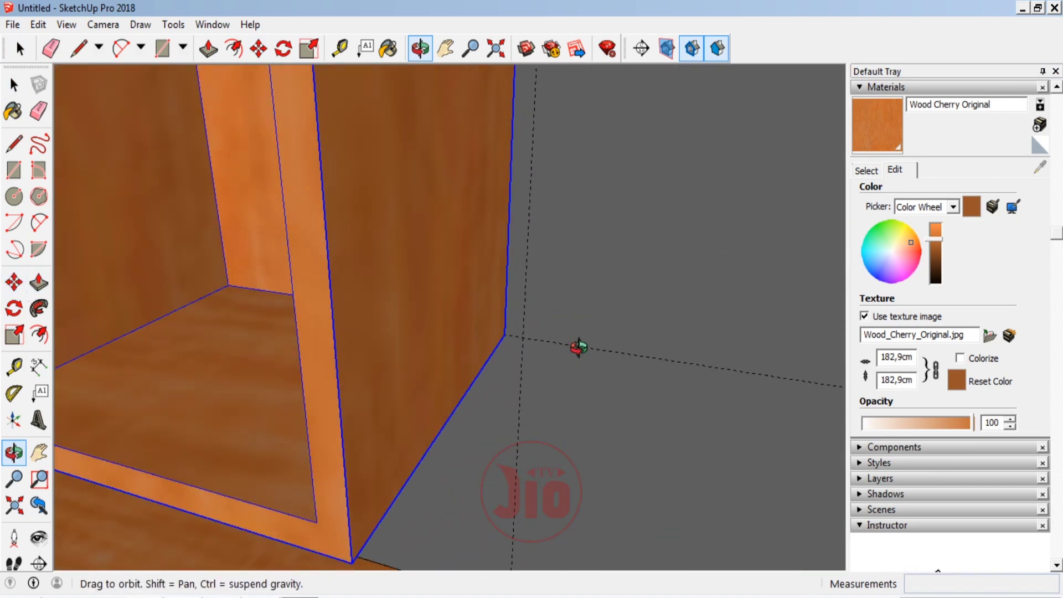
pyautogui.click(14, 283)
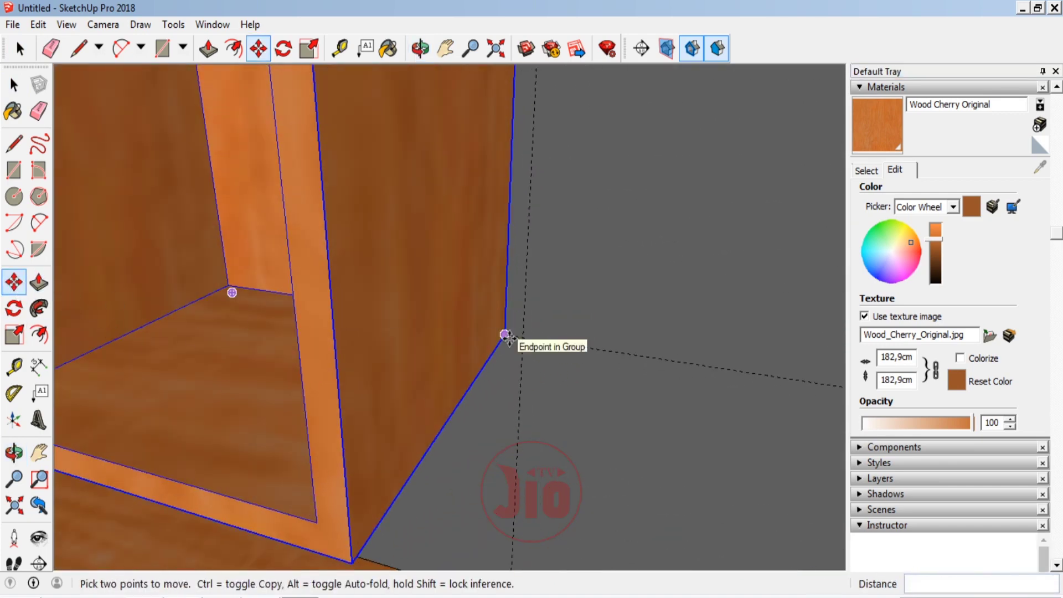
pyautogui.scroll(-1, 518, 335)
pyautogui.scroll(-2, 553, 349)
pyautogui.scroll(-3, 664, 410)
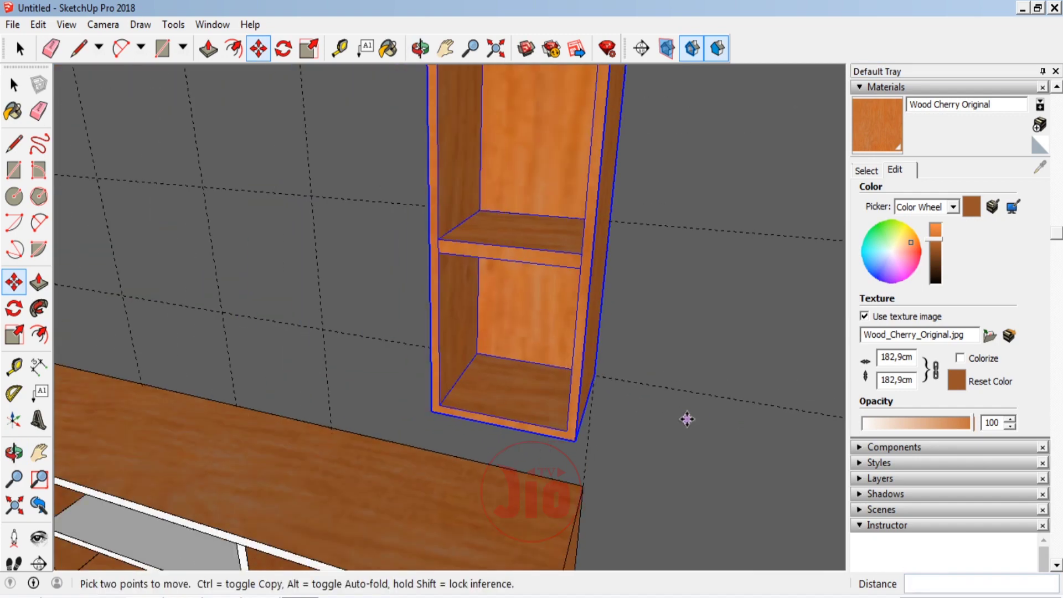
# Step: Orbit to a frontal view checking both towers and the console
pyautogui.click(14, 452)
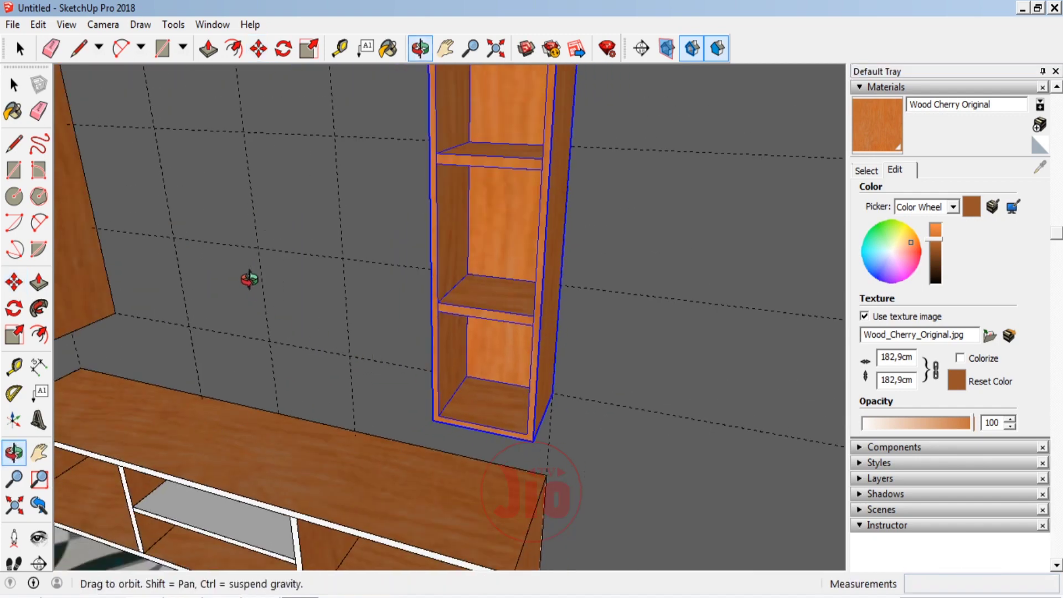
pyautogui.moveTo(247, 280); pyautogui.dragTo(647, 337)
pyautogui.scroll(-5, 425, 351)
pyautogui.moveTo(425, 351)
pyautogui.mouseDown()
pyautogui.moveTo(408, 233)
pyautogui.moveTo(468, 147)
pyautogui.moveTo(452, 326)
pyautogui.mouseUp()
pyautogui.scroll(2, 451, 326)
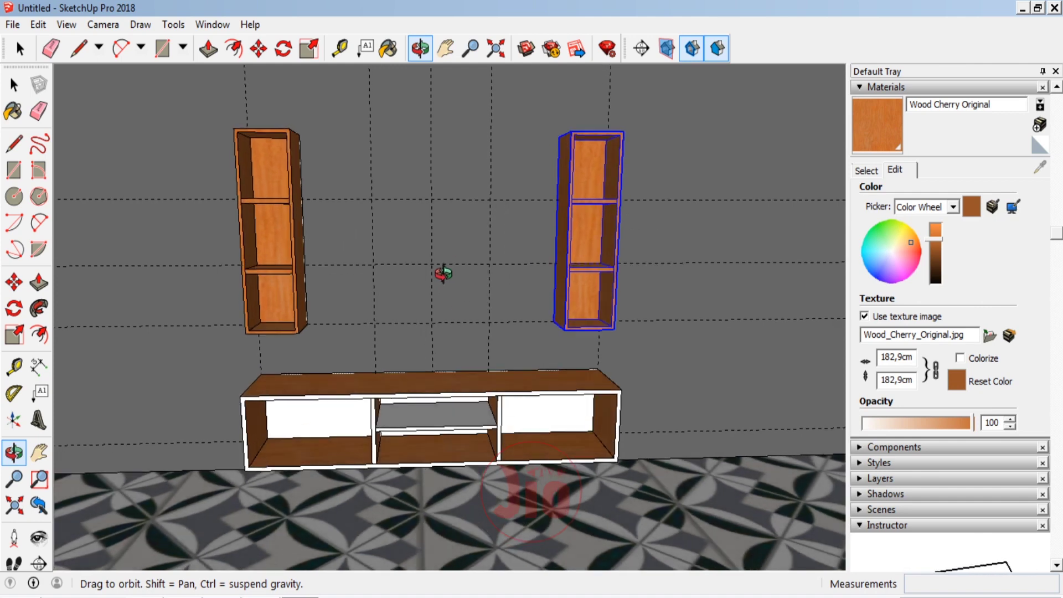
pyautogui.moveTo(452, 244); pyautogui.dragTo(357, 96)
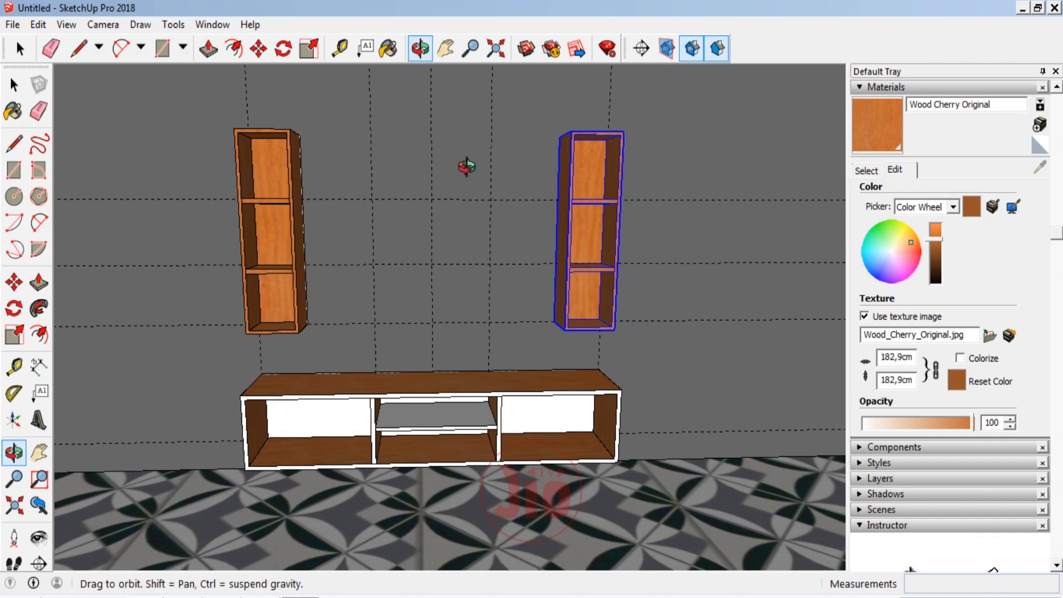
pyautogui.moveTo(441, 134)
pyautogui.mouseDown()
pyautogui.moveTo(504, 257)
pyautogui.moveTo(416, 207)
pyautogui.moveTo(502, 220)
pyautogui.mouseUp()
pyautogui.scroll(3, 540, 228)
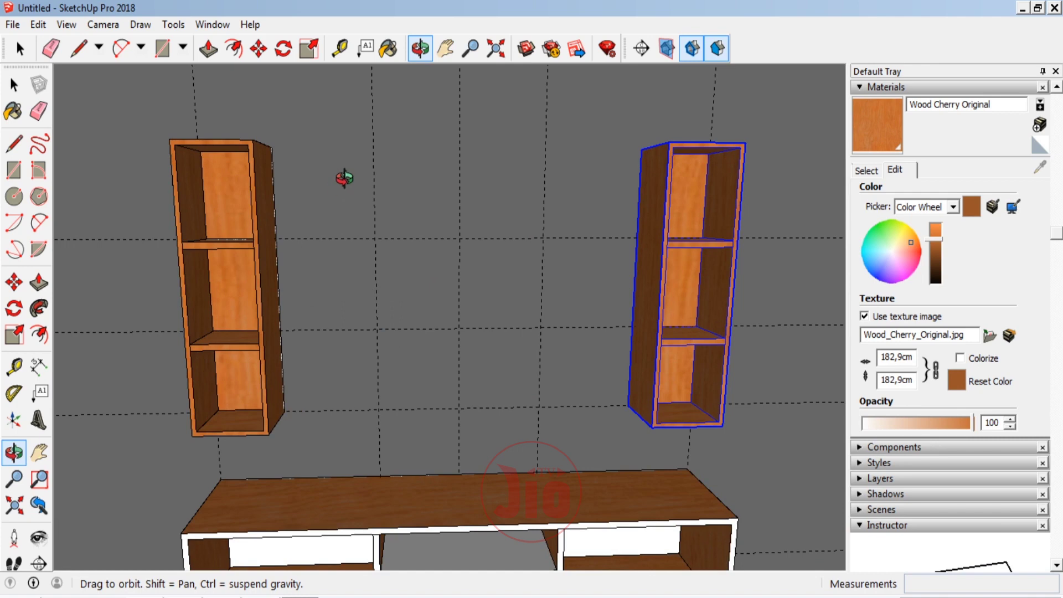
# Step: Draw a line joining the two tower tops and place a guide 10 cm below it
pyautogui.scroll(2, 434, 138)
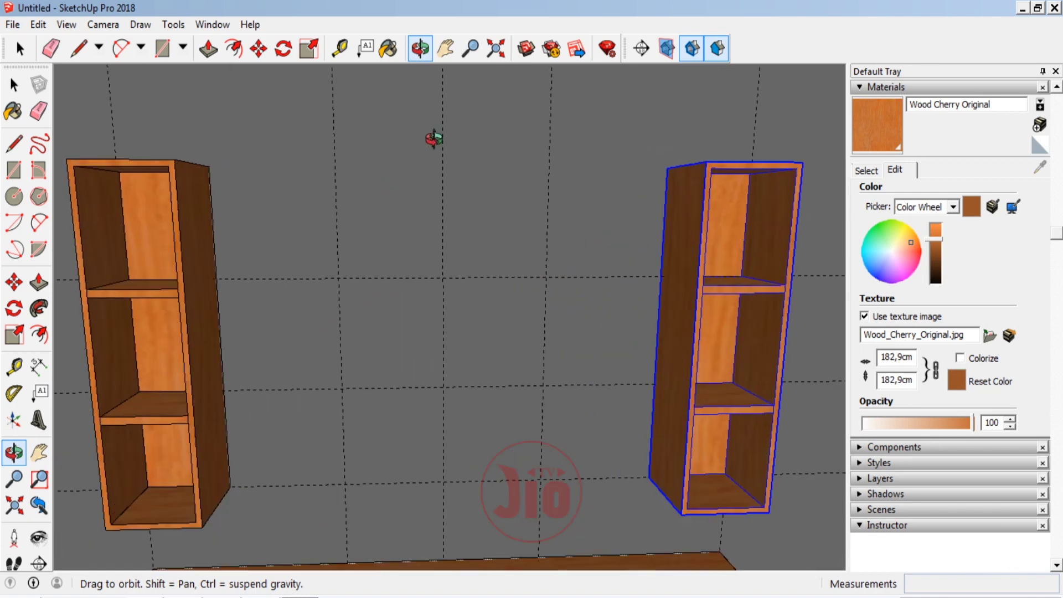
pyautogui.click(21, 367)
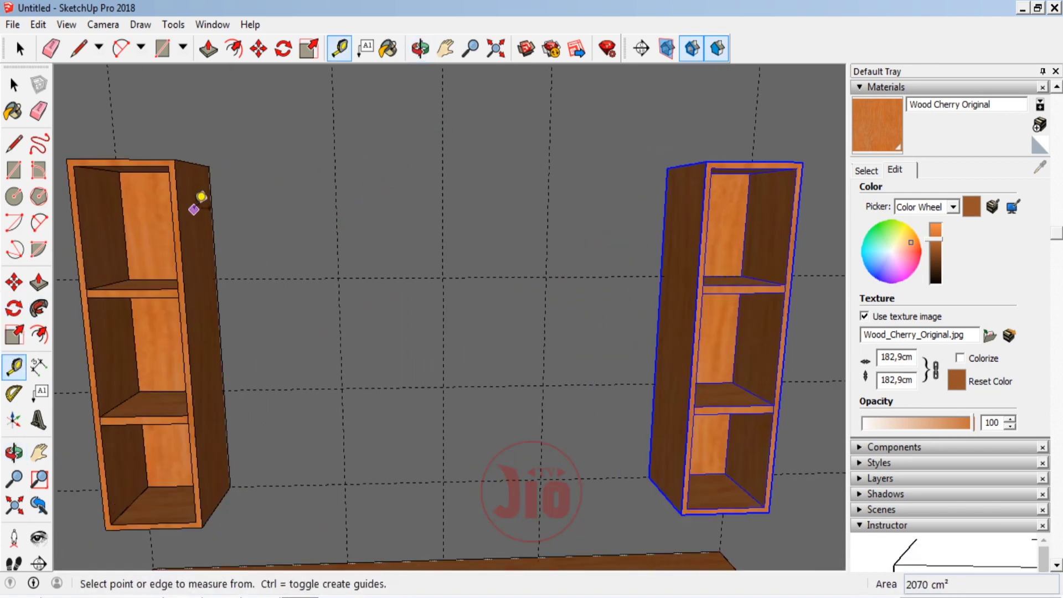
pyautogui.press('l')
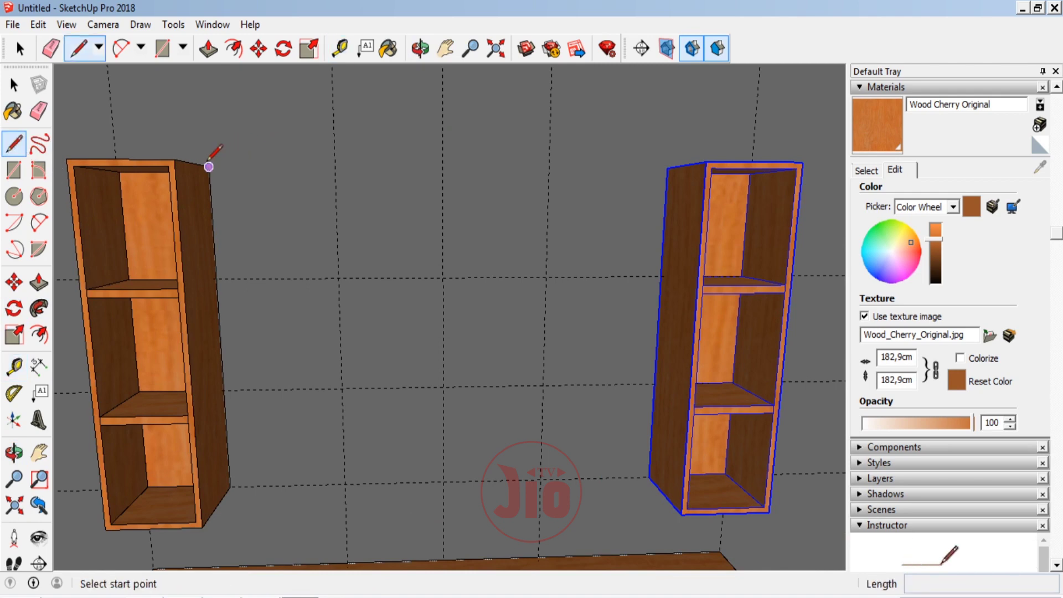
pyautogui.click(209, 167)
pyautogui.click(667, 167)
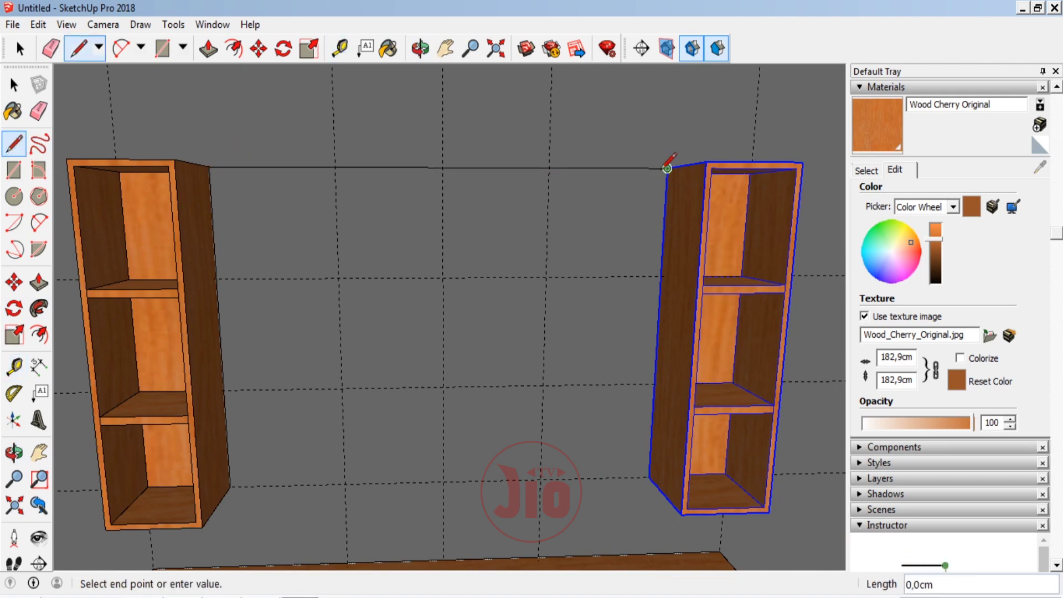
pyautogui.click(13, 367)
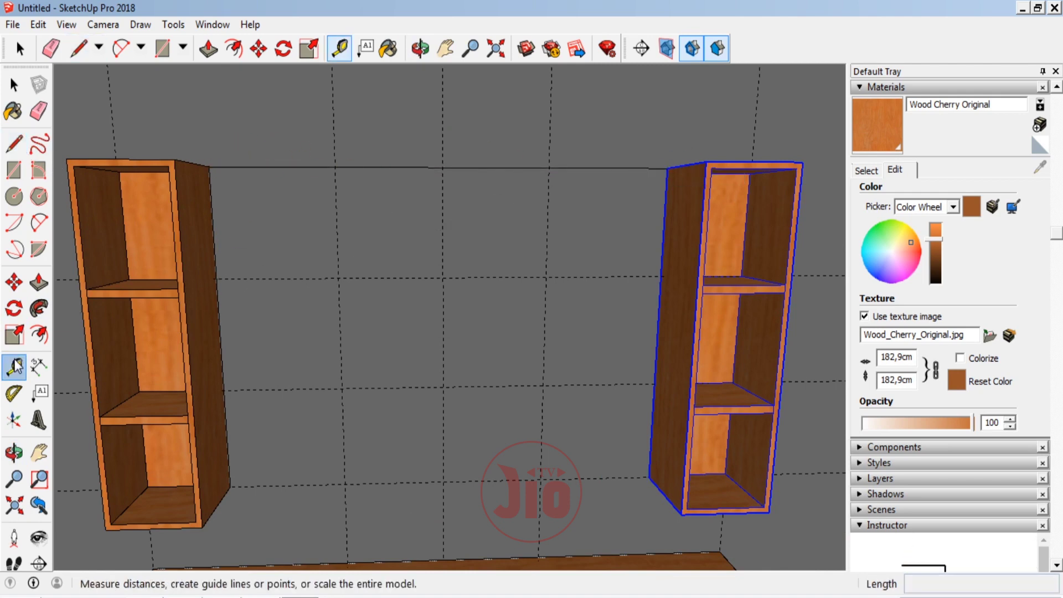
pyautogui.click(382, 167)
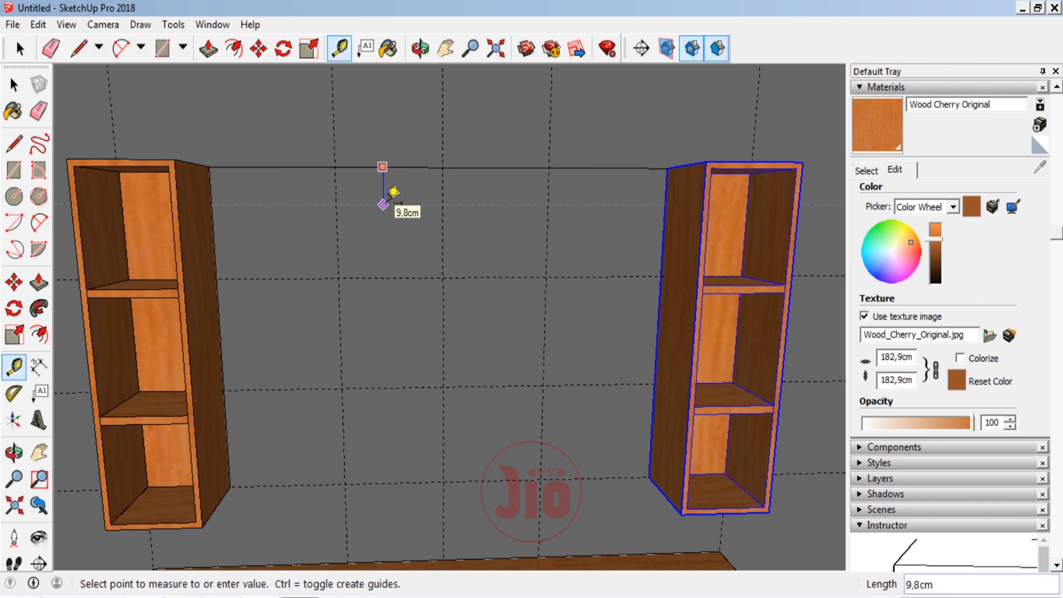
pyautogui.press('Return')
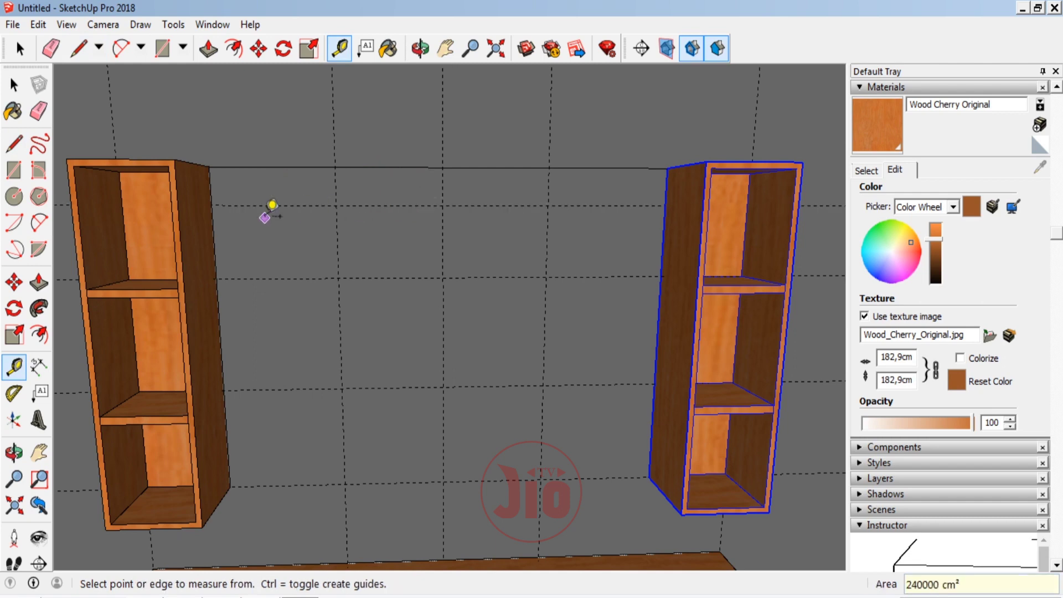
pyautogui.scroll(2, 243, 213)
# Step: Trace a closed rectangular panel outline between the towers starting at the 10 cm guide
pyautogui.click(16, 143)
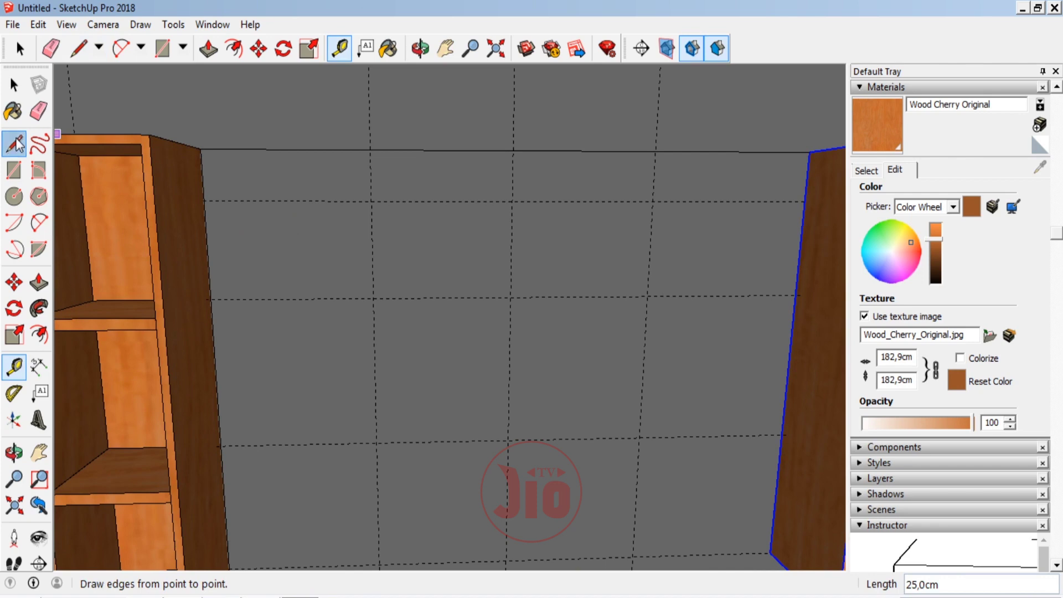
pyautogui.click(15, 143)
pyautogui.click(204, 200)
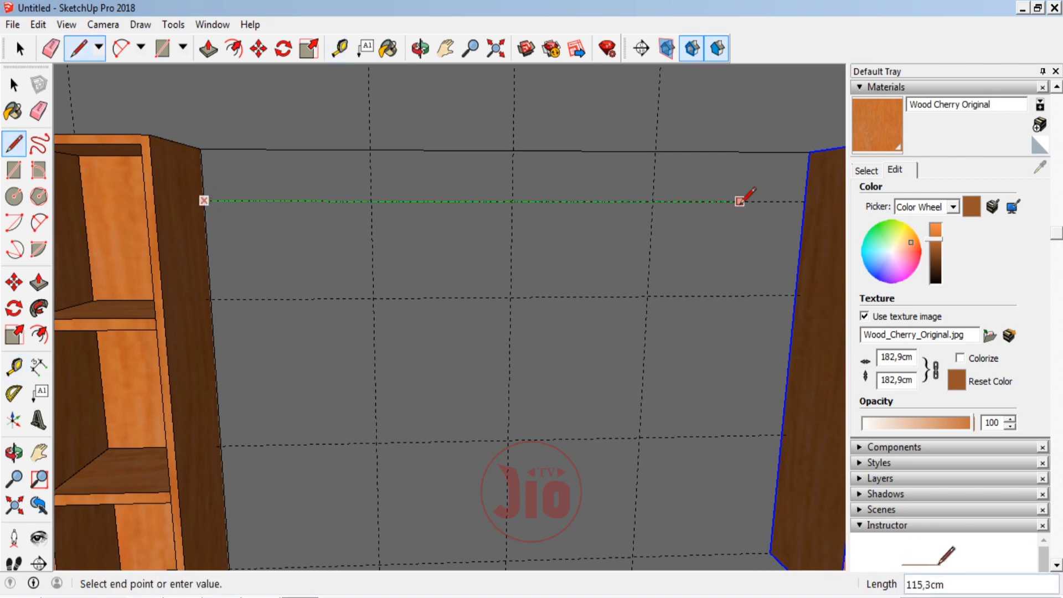
pyautogui.click(804, 201)
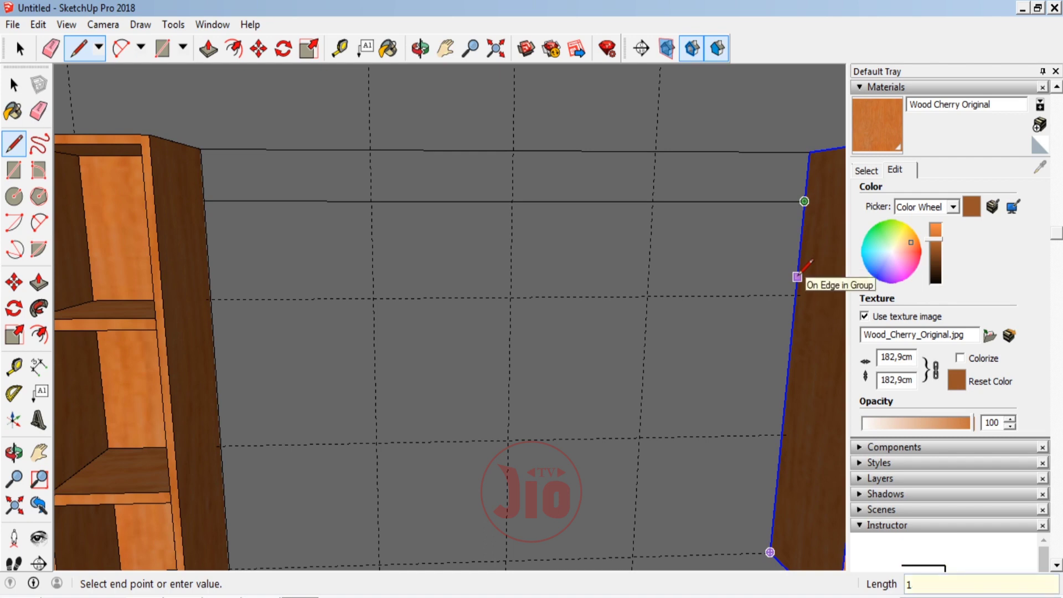
pyautogui.write('7')
pyautogui.click(797, 282)
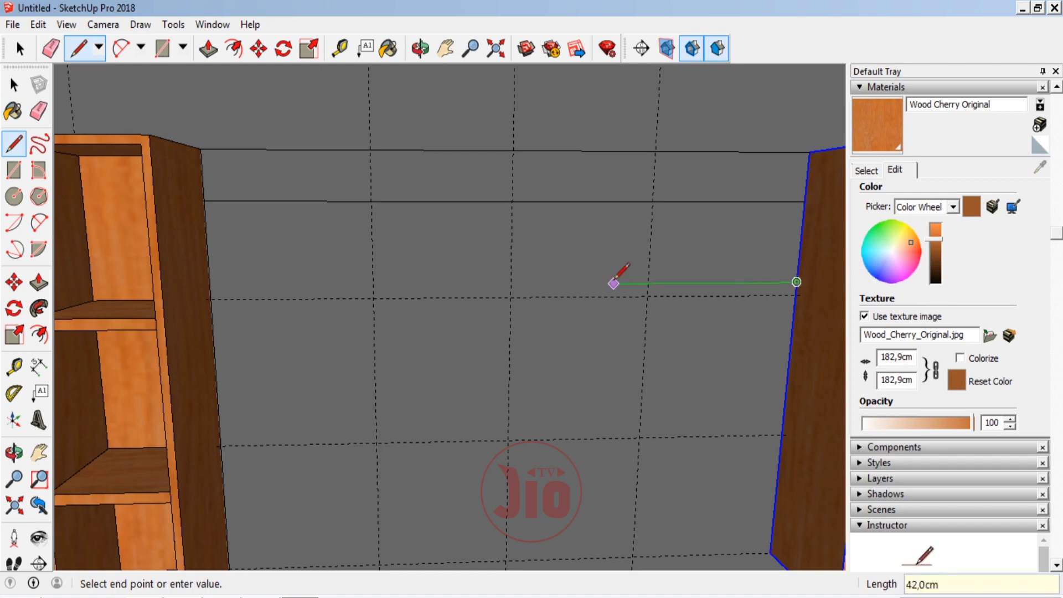
pyautogui.click(209, 286)
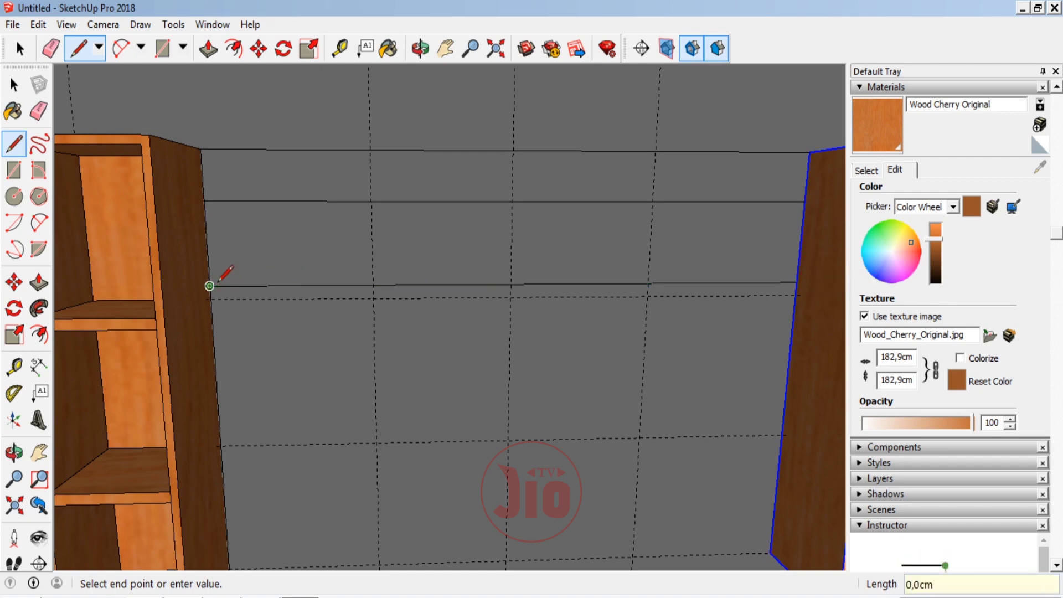
pyautogui.click(212, 205)
pyautogui.press('p')
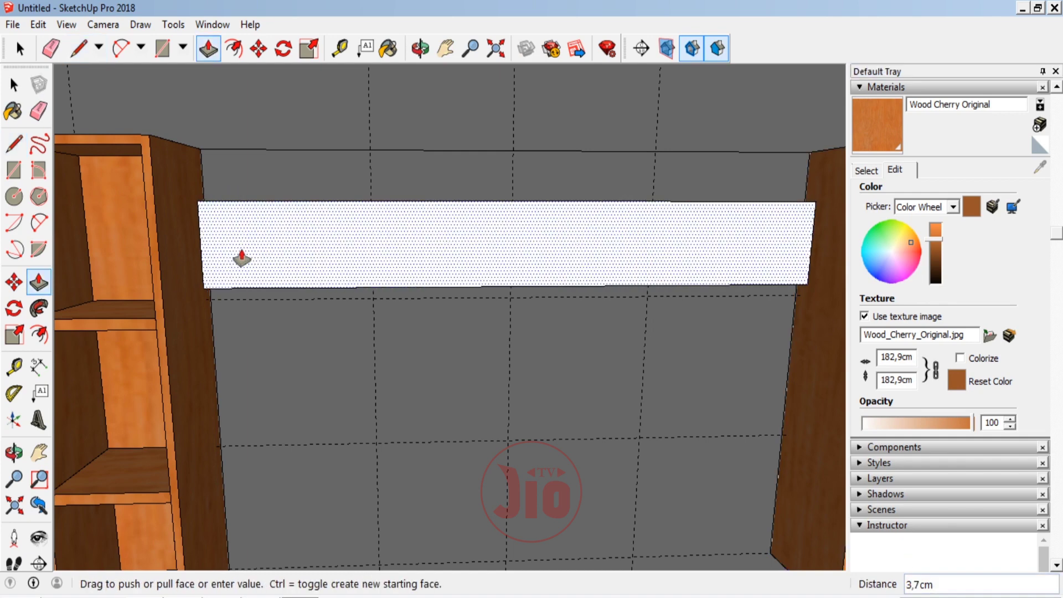
pyautogui.write('2')
# Step: Confirm the 2 cm panel thickness and orbit to show both towers and the console top
pyautogui.press('Return')
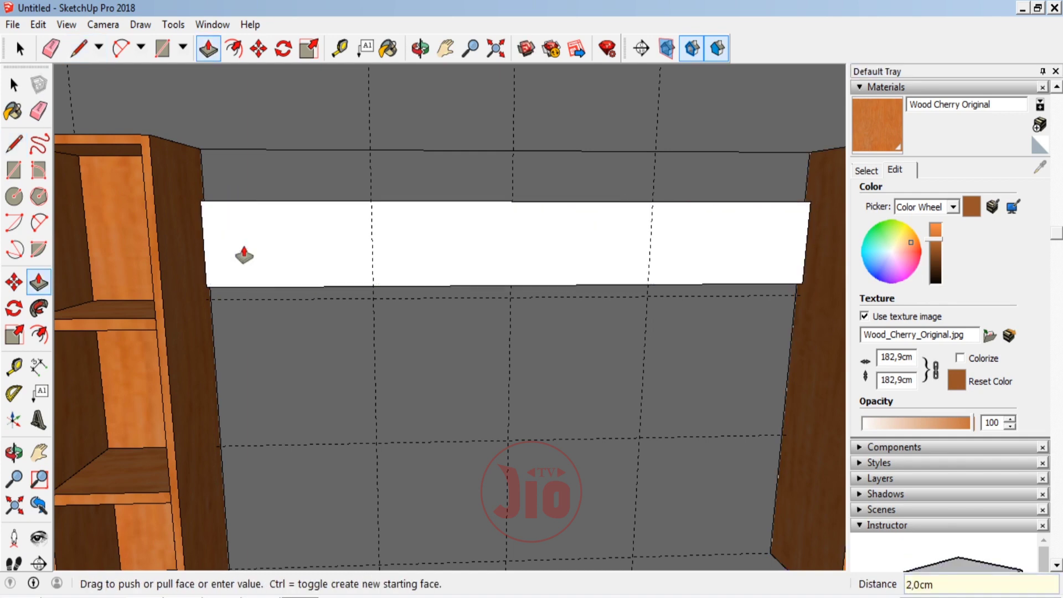
pyautogui.click(14, 452)
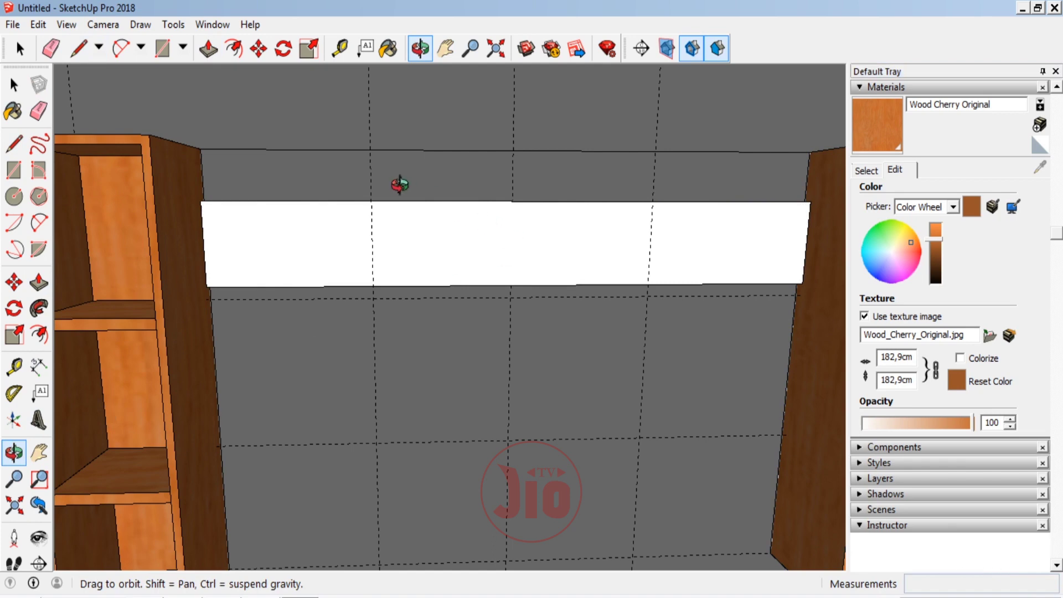
pyautogui.moveTo(398, 185)
pyautogui.mouseDown()
pyautogui.moveTo(260, 123)
pyautogui.moveTo(394, 223)
pyautogui.mouseUp()
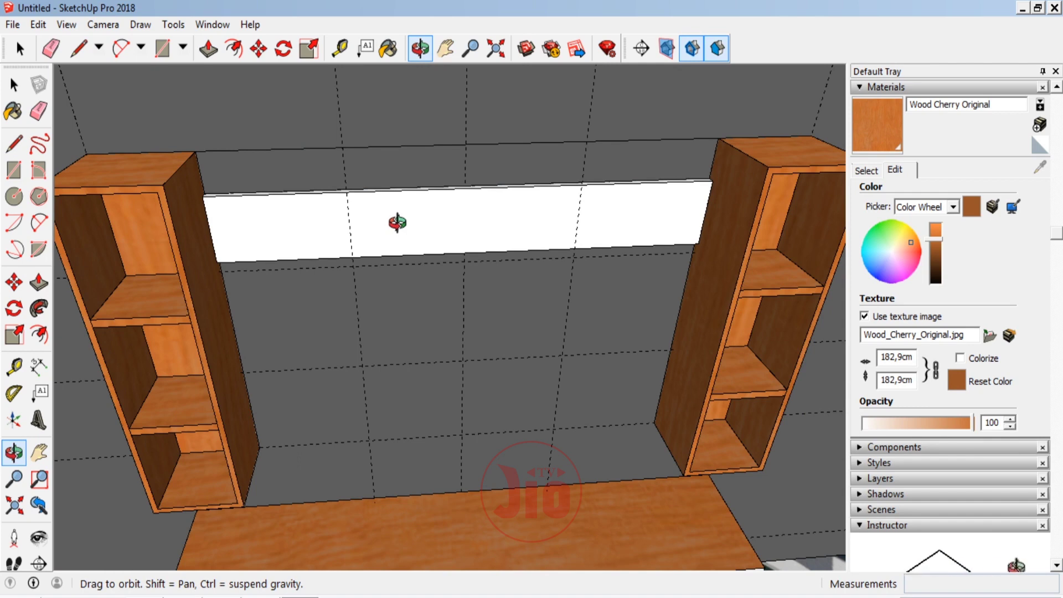
pyautogui.moveTo(353, 223)
pyautogui.mouseDown()
pyautogui.moveTo(351, 273)
pyautogui.moveTo(358, 221)
pyautogui.mouseUp()
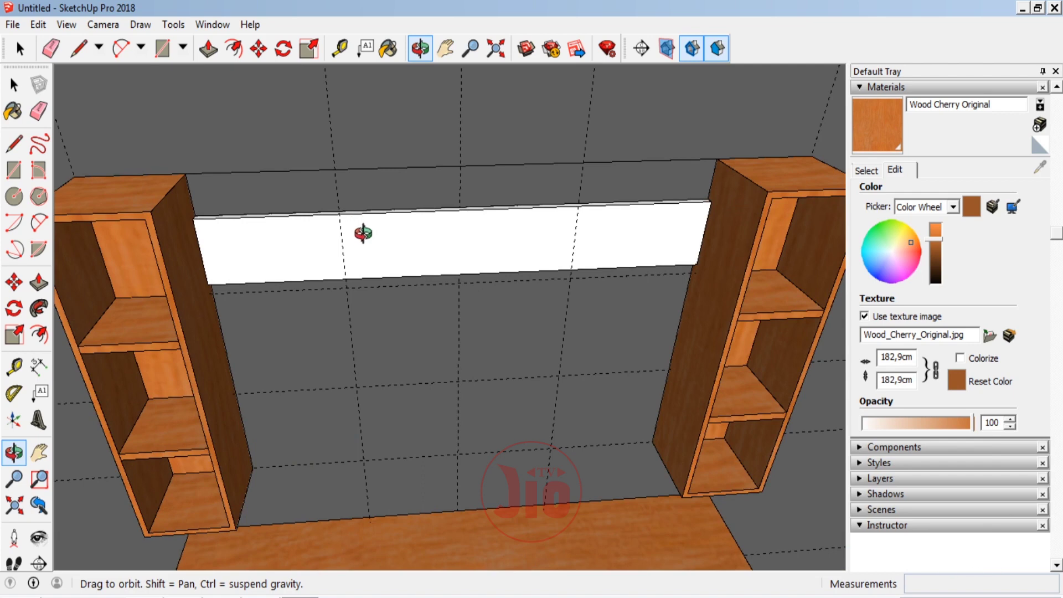
pyautogui.moveTo(308, 300); pyautogui.dragTo(308, 254)
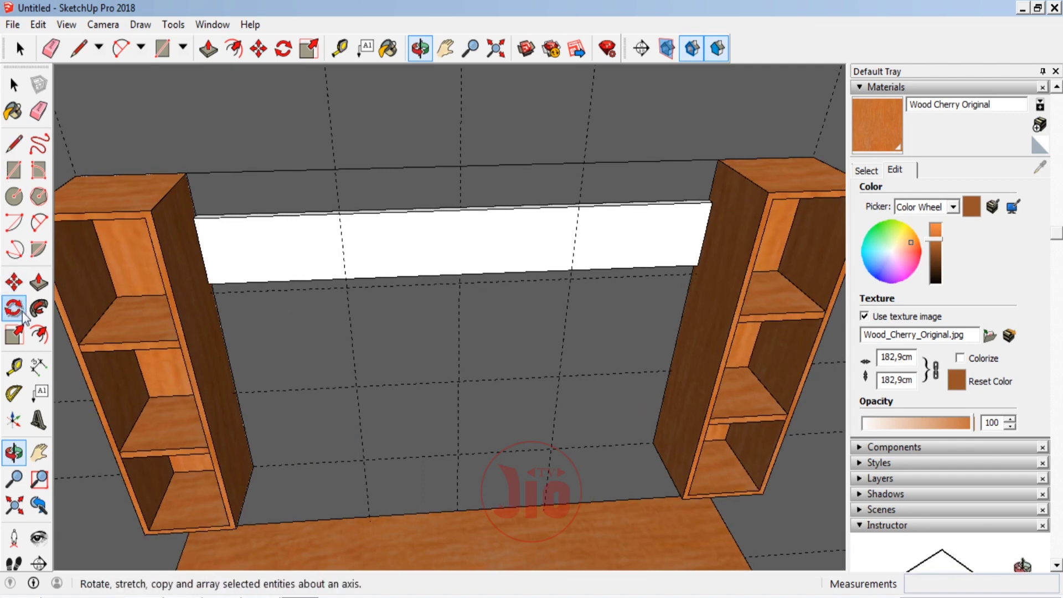
# Step: Place Tape Measure guides from the white band's bottom edge
pyautogui.click(14, 367)
pyautogui.scroll(3, 356, 309)
pyautogui.scroll(3, 304, 230)
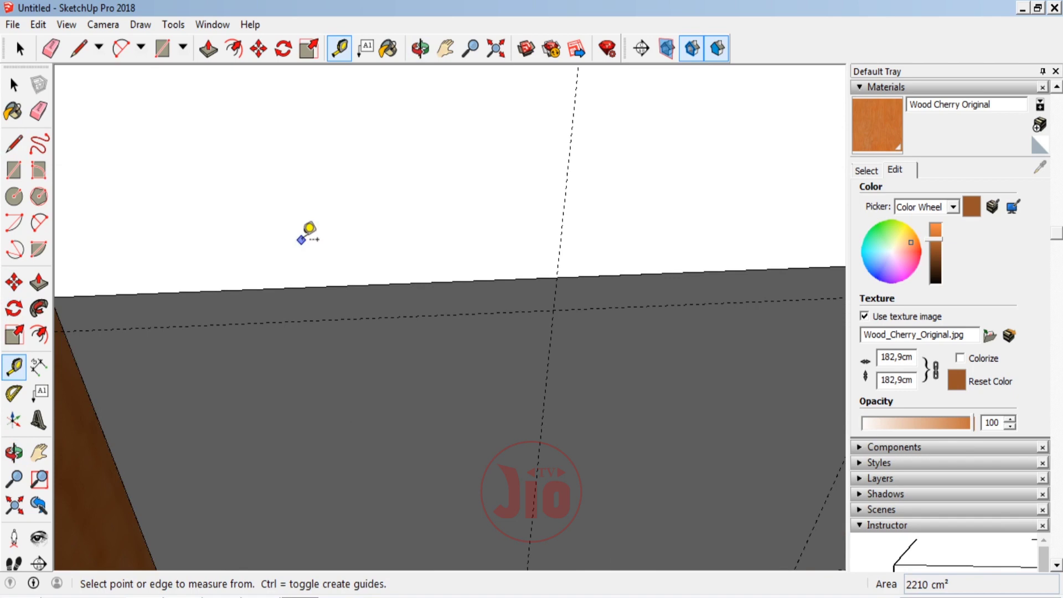
pyautogui.click(315, 287)
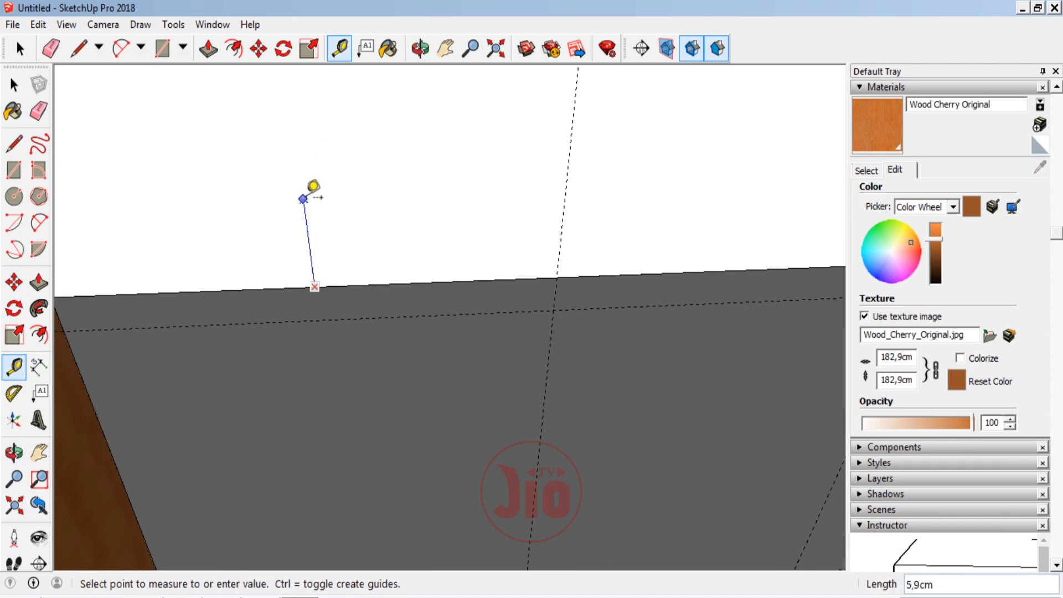
pyautogui.click(13, 308)
pyautogui.click(12, 372)
pyautogui.click(491, 280)
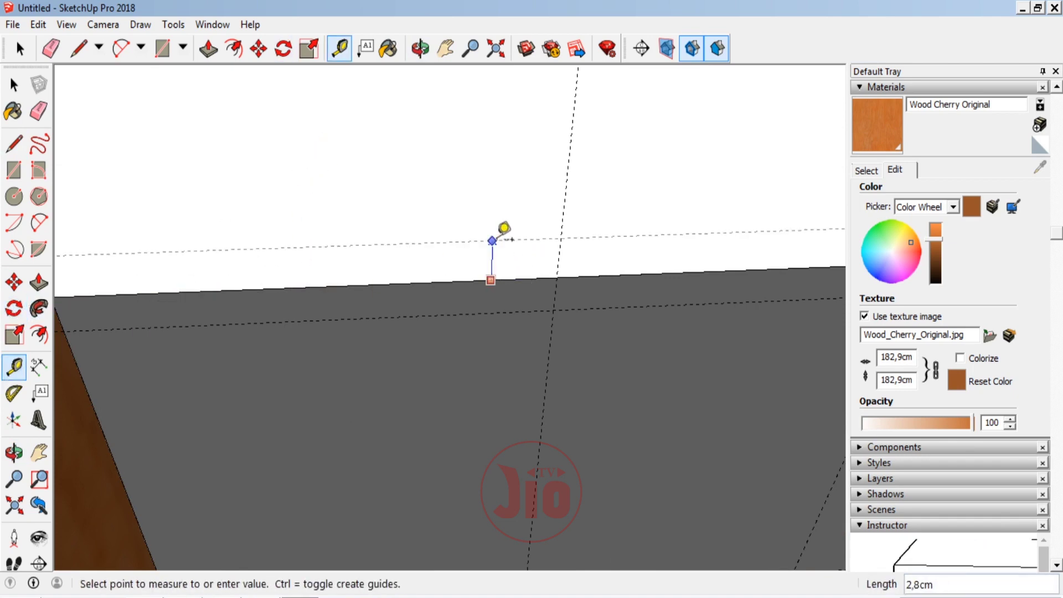
pyautogui.press('Return')
pyautogui.scroll(3, 315, 202)
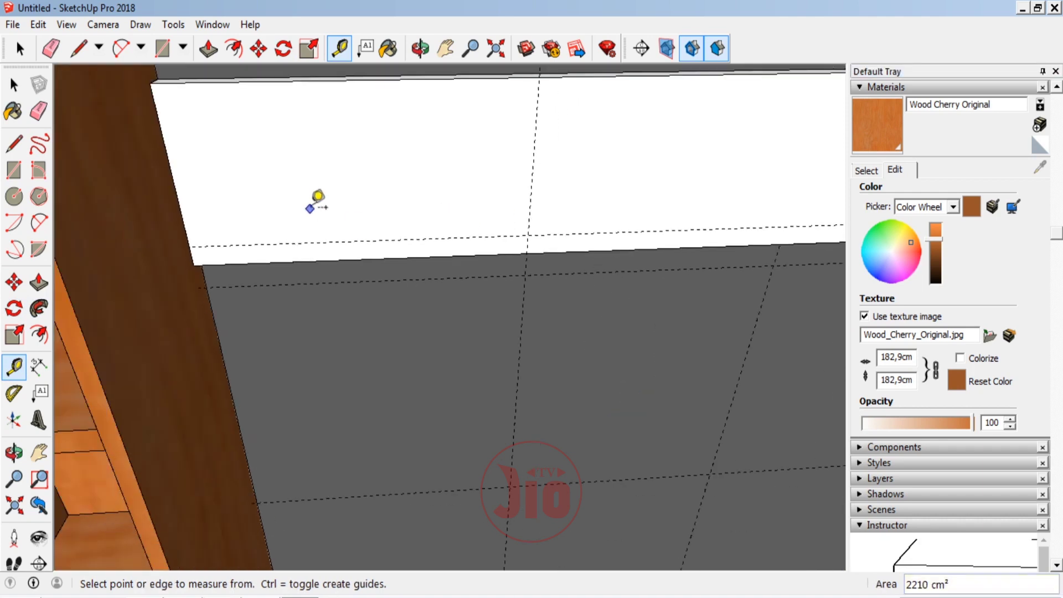
# Step: Split a strip along the band's bottom and pull it out into a 15 cm shelf
pyautogui.press('r')
pyautogui.press('l')
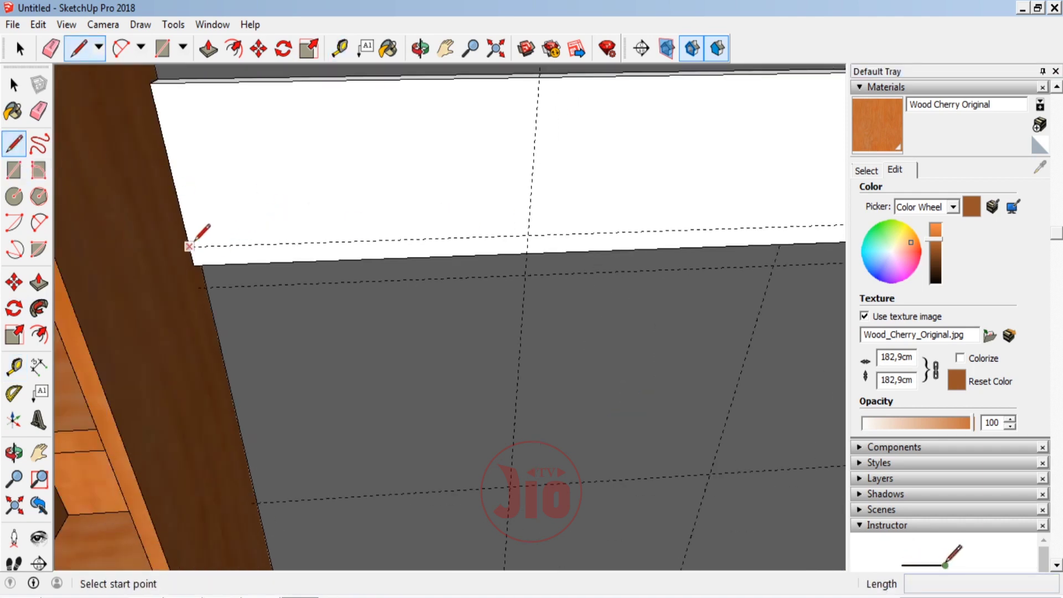
pyautogui.click(189, 246)
pyautogui.scroll(-3, 197, 243)
pyautogui.scroll(-2, 238, 244)
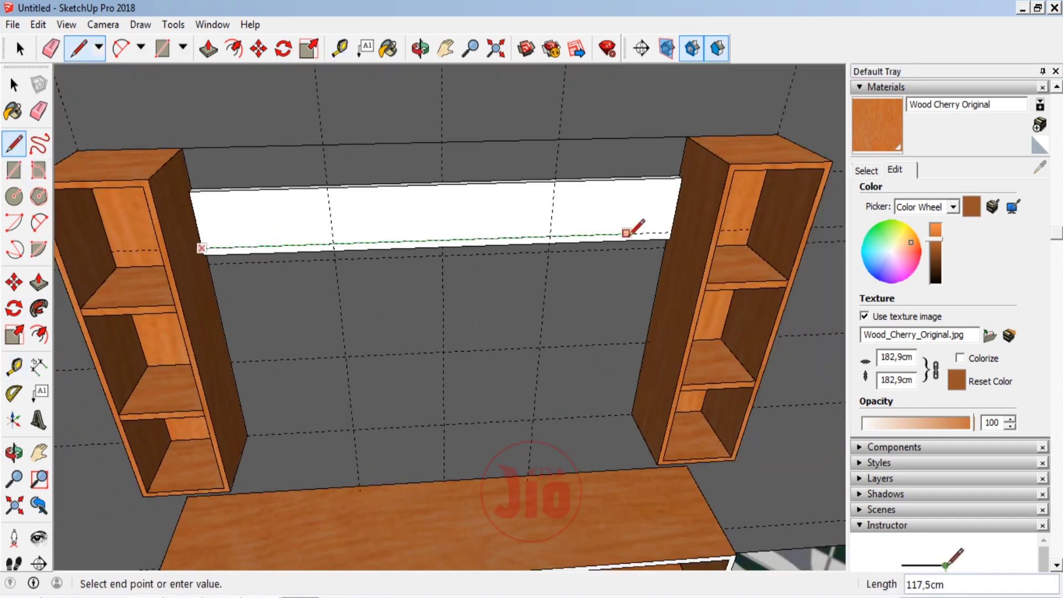
pyautogui.click(670, 229)
pyautogui.press('p')
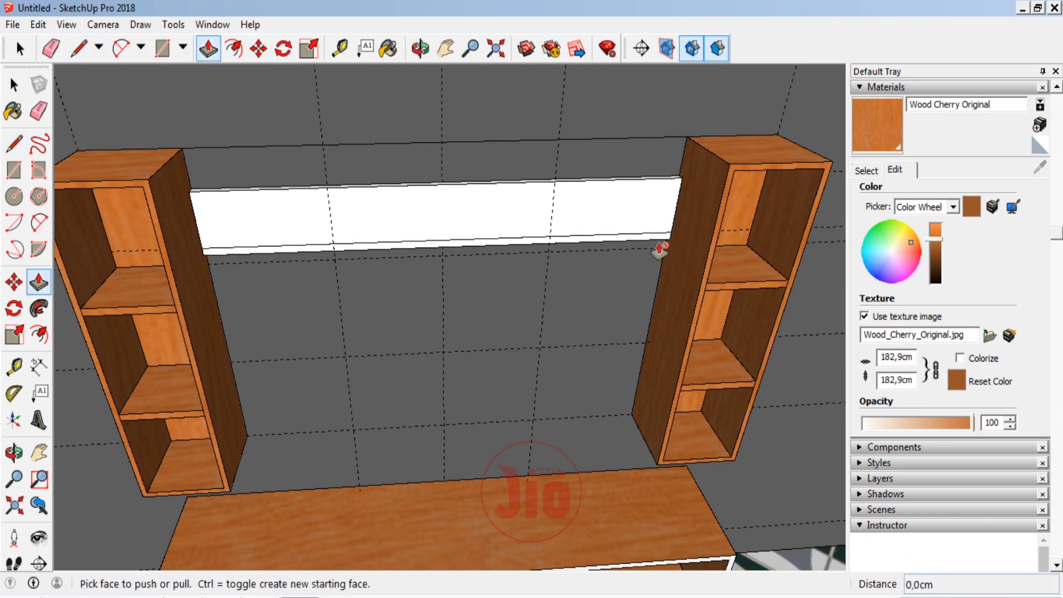
pyautogui.click(663, 244)
pyautogui.write('15')
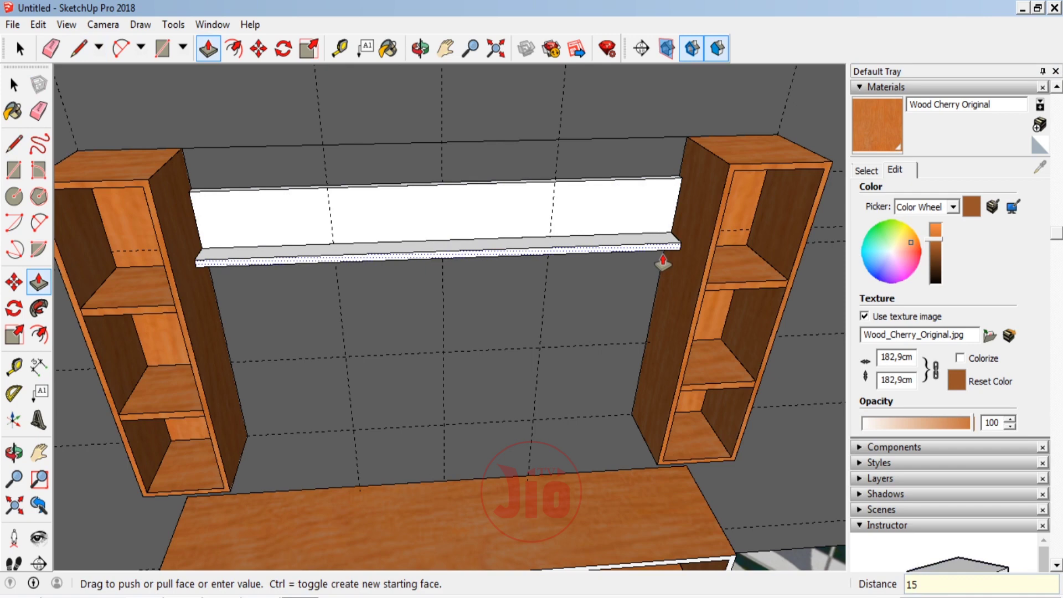
pyautogui.press('Return')
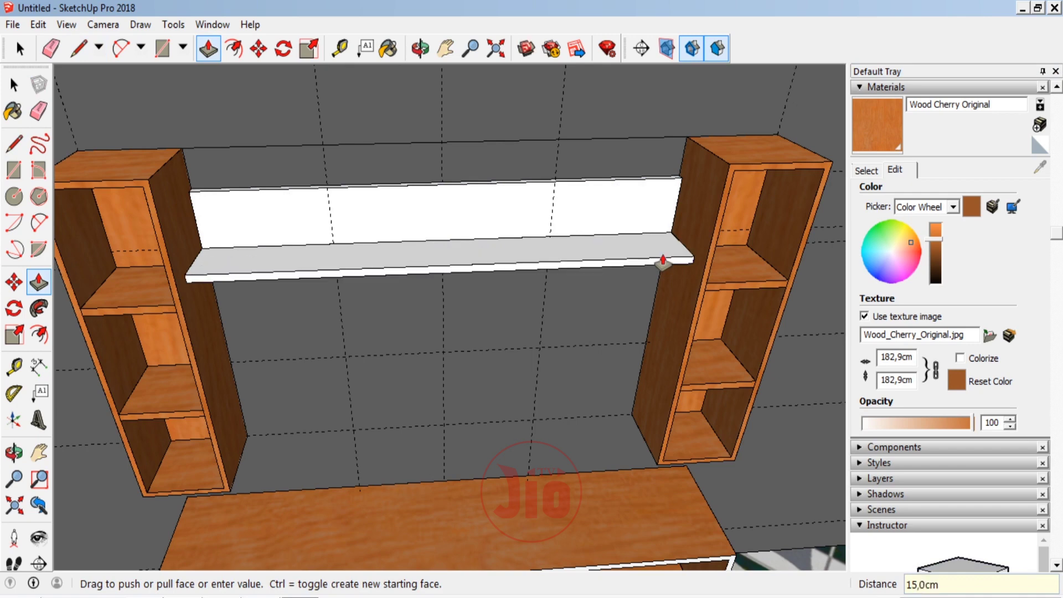
# Step: Paint the back panel and shelf Wood Cherry and make them one group
pyautogui.click(14, 84)
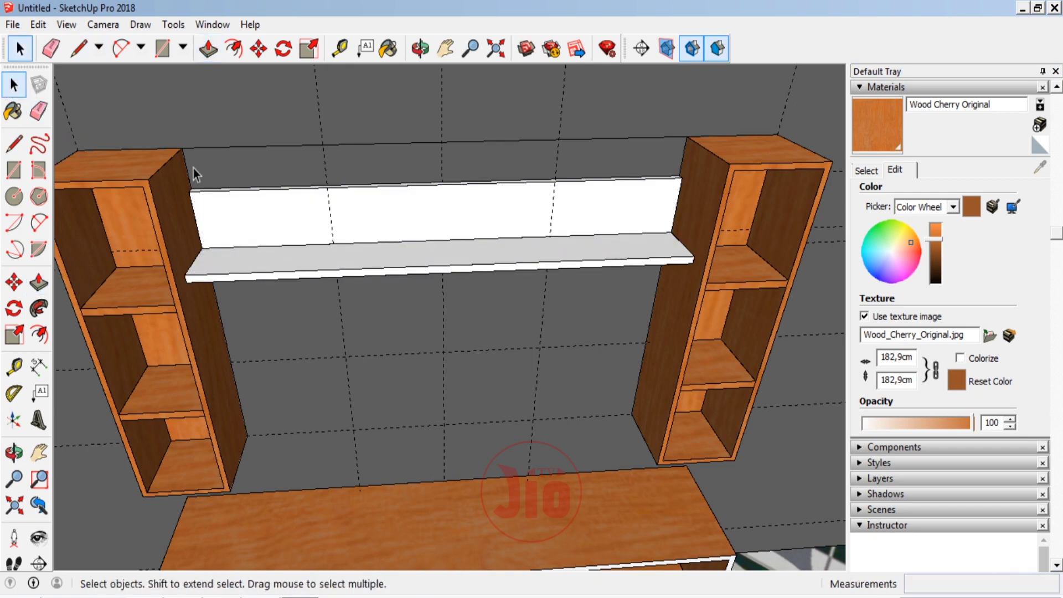
pyautogui.tripleClick(430, 235)
pyautogui.click(893, 134)
pyautogui.click(327, 209)
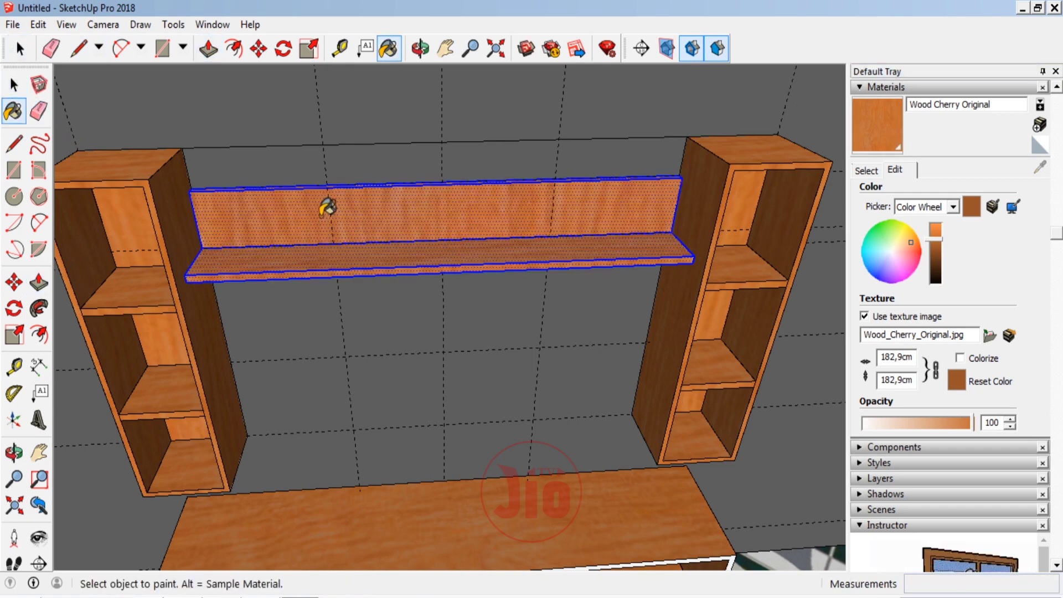
pyautogui.rightClick(385, 208)
pyautogui.click(421, 342)
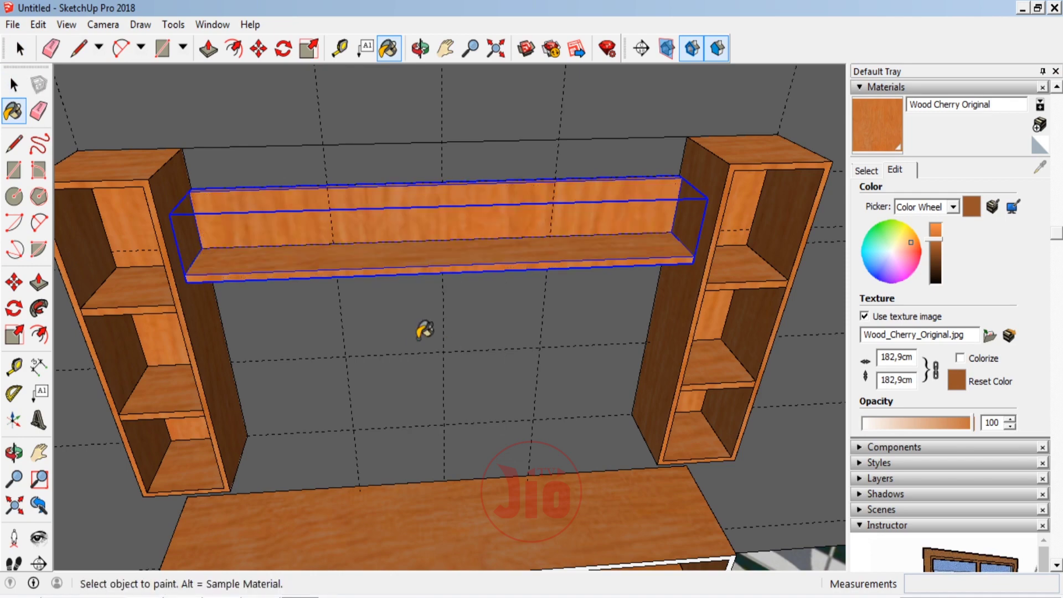
# Step: Drag the plasma TV model from the file folder into the scene
pyautogui.hotkey('alt', 'Tab')
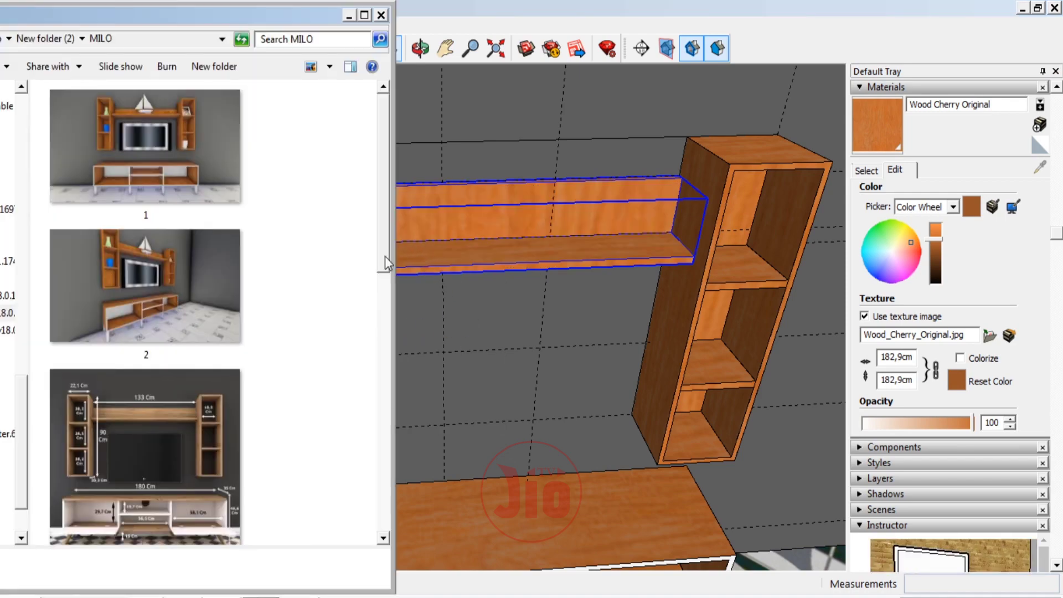
pyautogui.moveTo(383, 256); pyautogui.dragTo(387, 501)
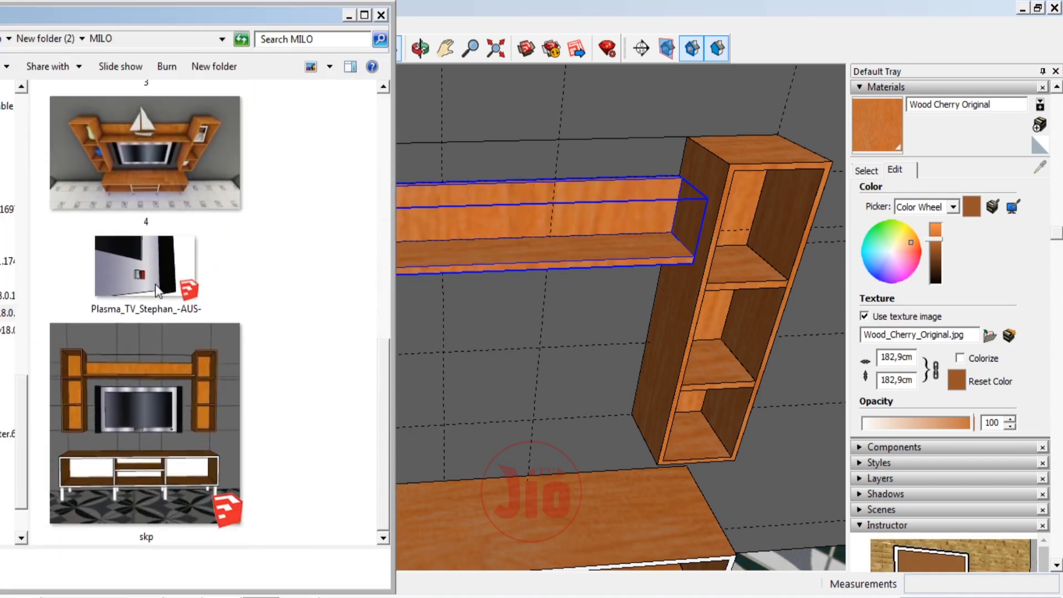
pyautogui.moveTo(157, 289); pyautogui.dragTo(442, 342)
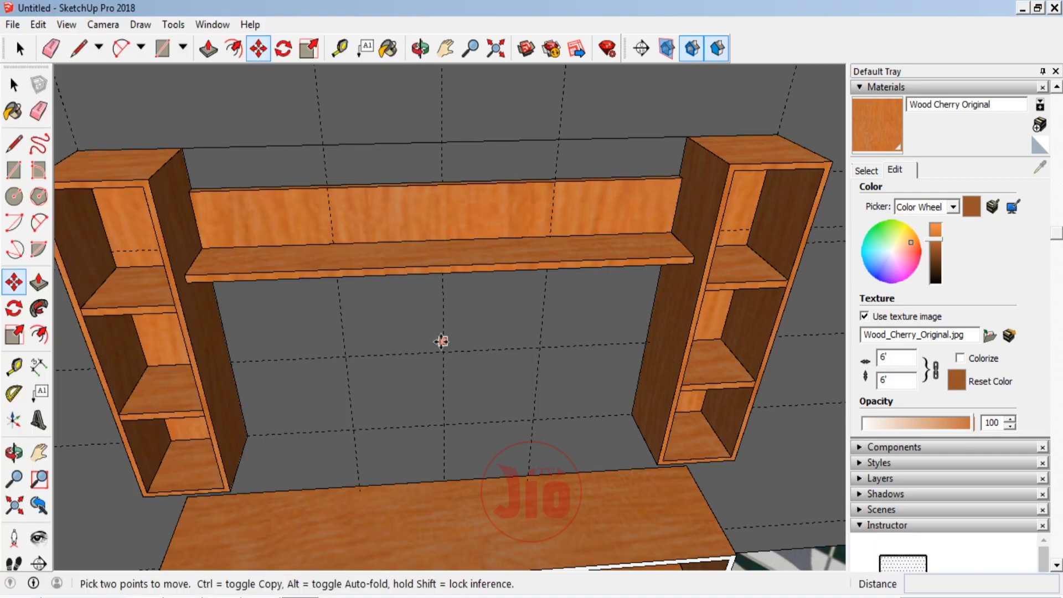
# Step: Rotate the TV 90° so it stands upright facing forward
pyautogui.scroll(-3, 443, 302)
pyautogui.scroll(-2, 440, 301)
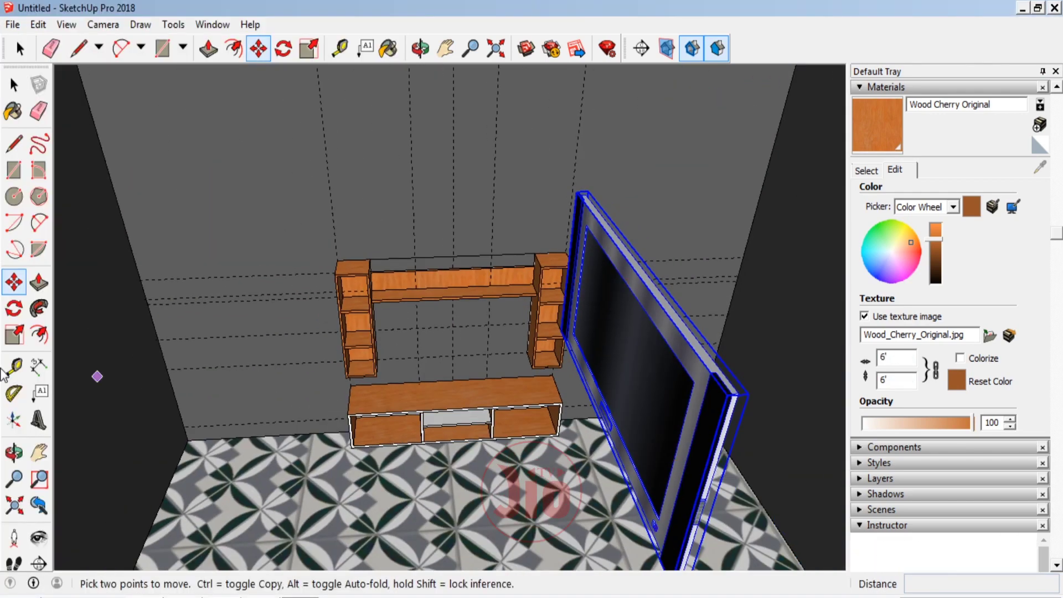
pyautogui.click(14, 308)
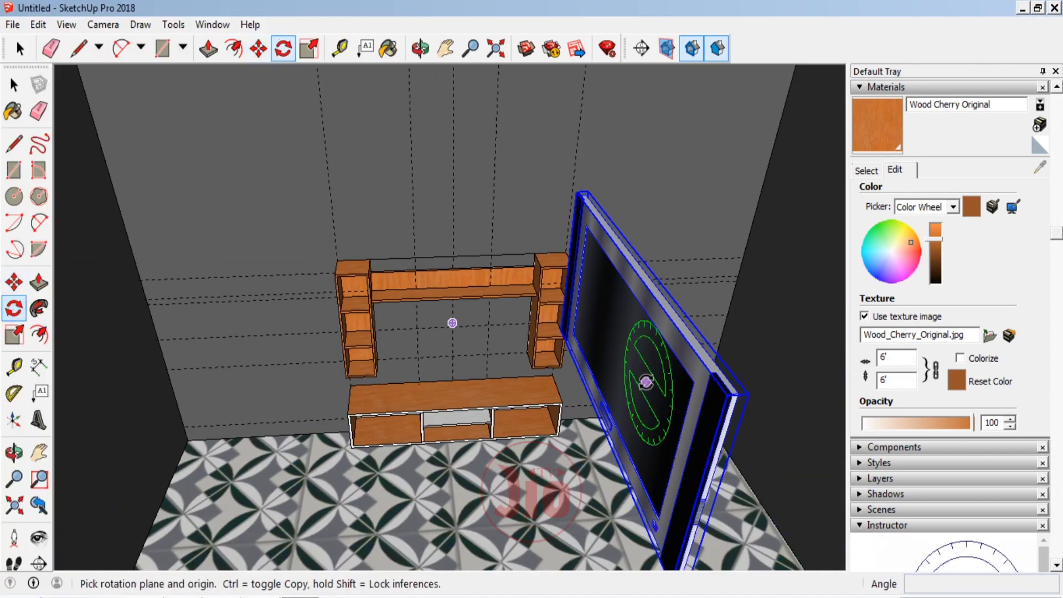
pyautogui.click(625, 253)
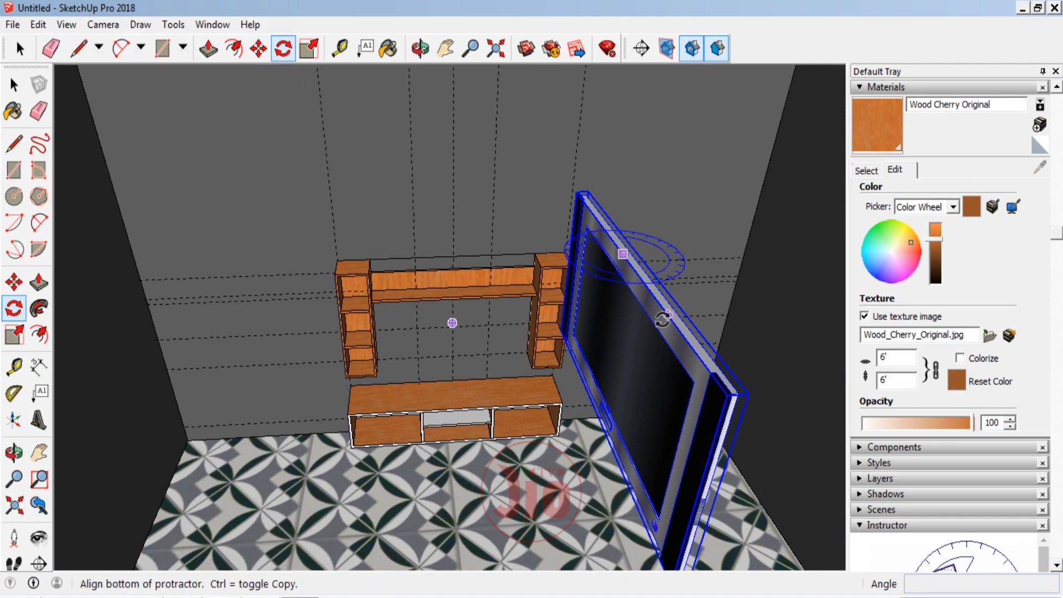
pyautogui.click(762, 450)
pyautogui.click(792, 256)
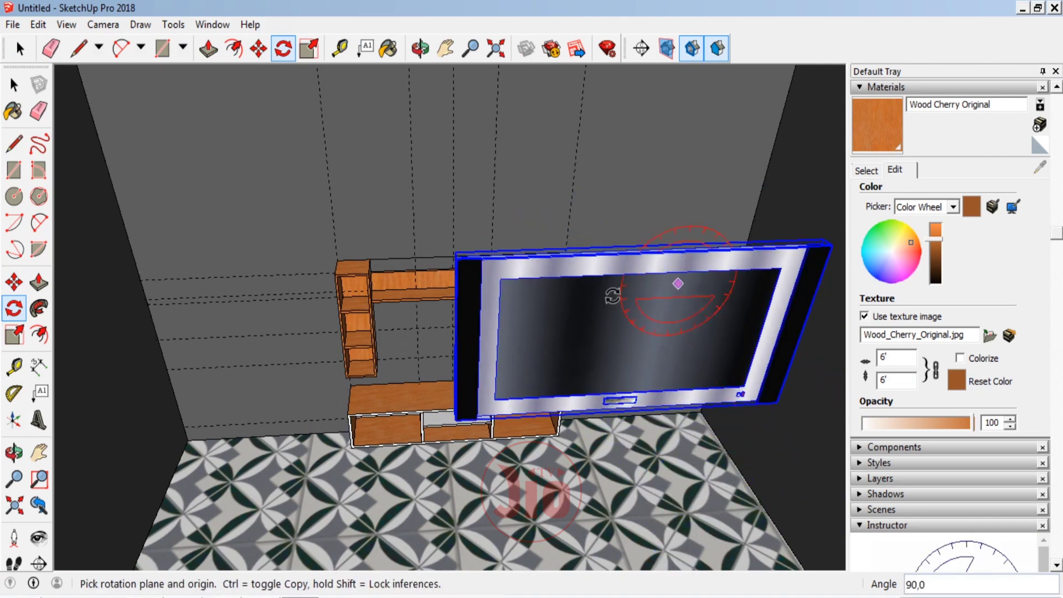
# Step: Paste the TV onto the back wall between the two towers and select it
pyautogui.click(14, 282)
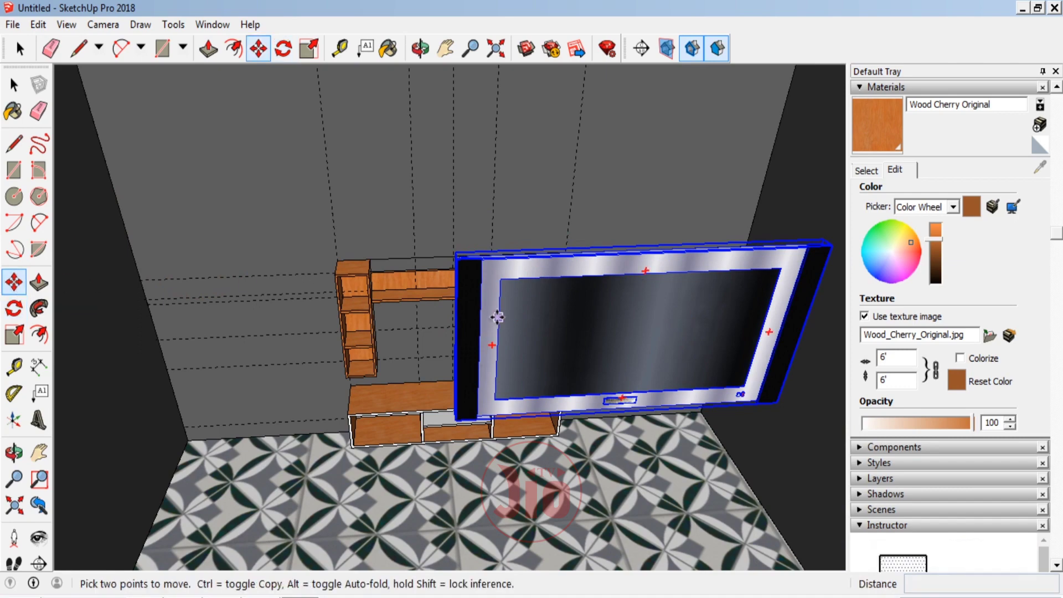
pyautogui.click(534, 323)
pyautogui.moveTo(510, 332); pyautogui.dragTo(442, 375, button='middle')
pyautogui.scroll(3, 437, 355)
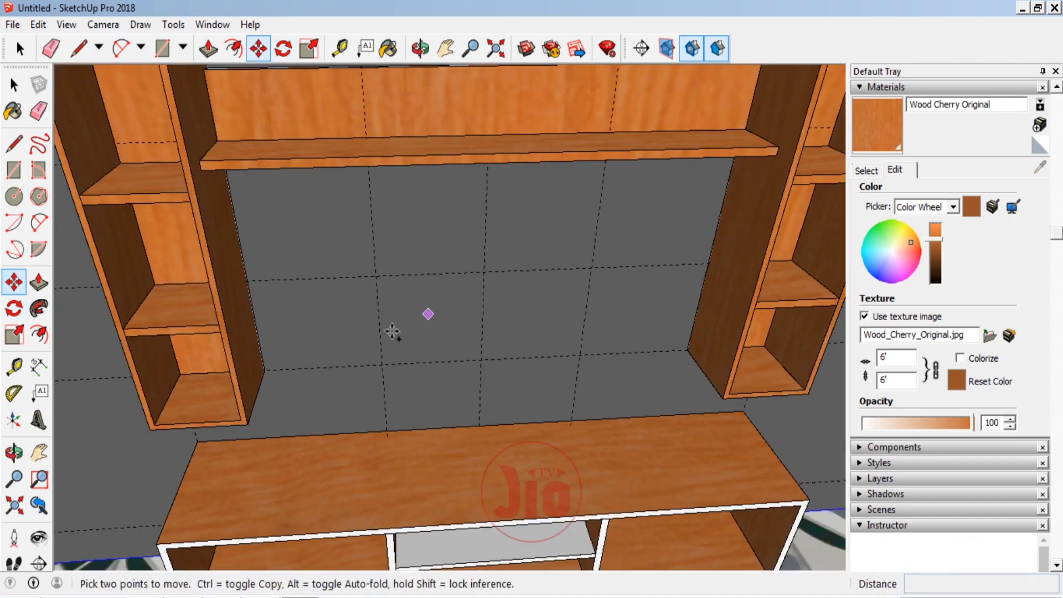
pyautogui.hotkey('ctrl', 'v')
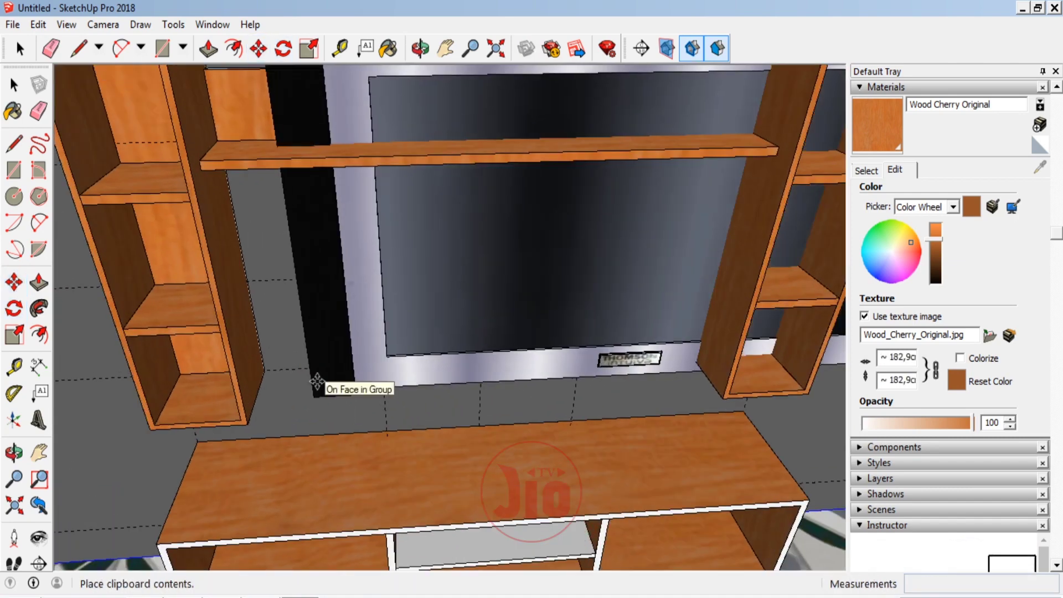
pyautogui.click(317, 385)
pyautogui.scroll(-4, 316, 390)
pyautogui.moveTo(317, 389); pyautogui.dragTo(191, 389, button='middle')
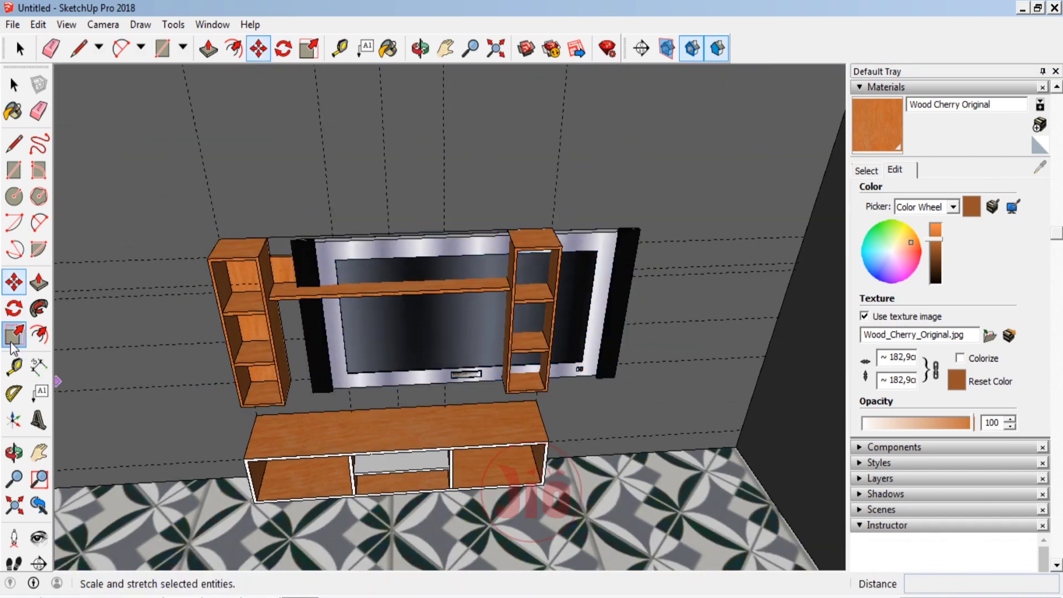
pyautogui.click(14, 335)
pyautogui.click(14, 84)
pyautogui.click(438, 261)
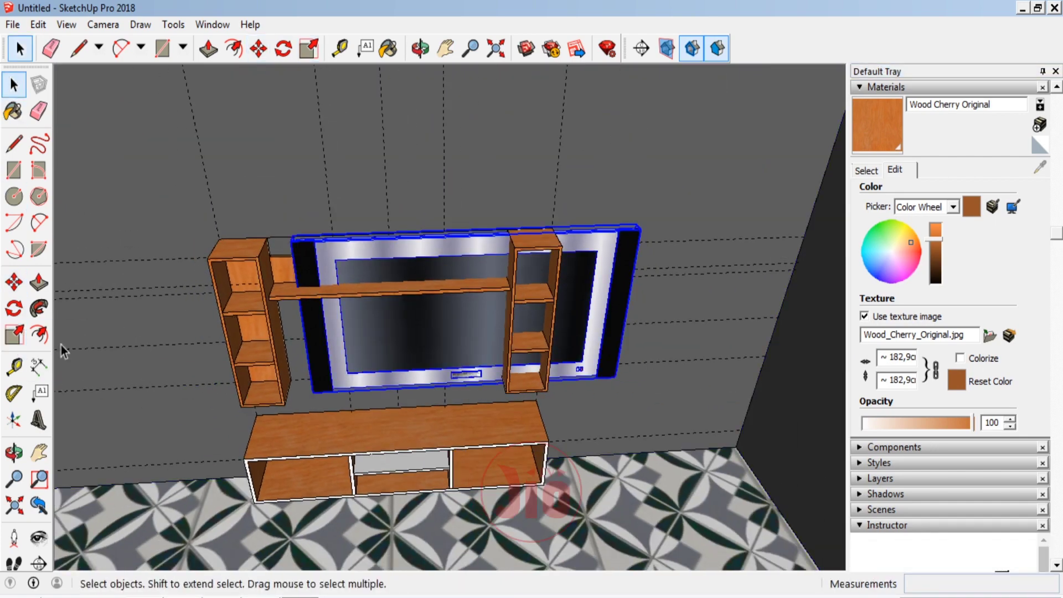
# Step: Scale the TV down to 0,60 so it fits between the two towers
pyautogui.click(15, 338)
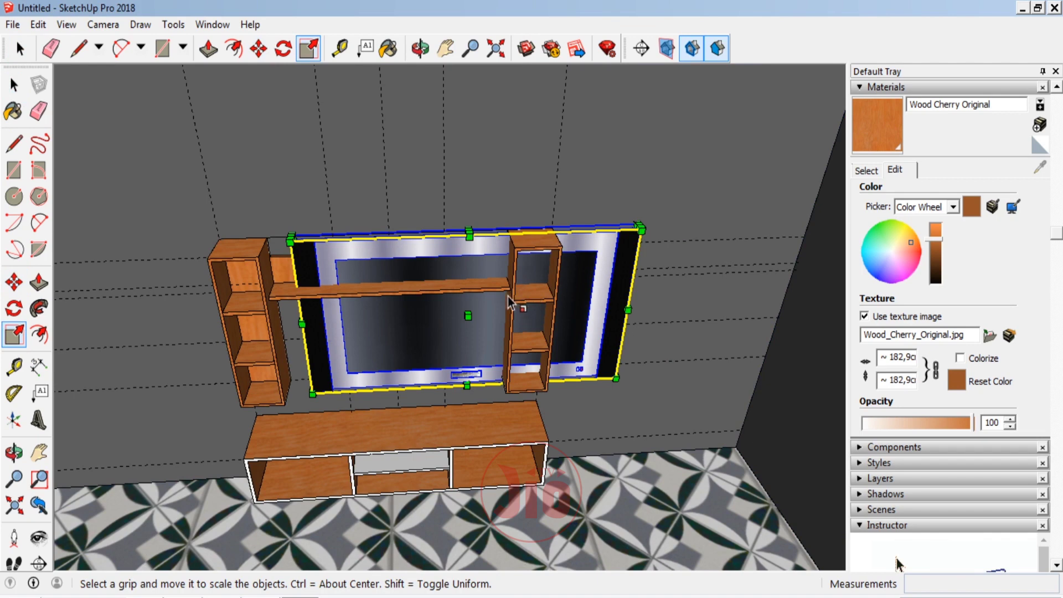
pyautogui.moveTo(635, 235); pyautogui.dragTo(500, 299)
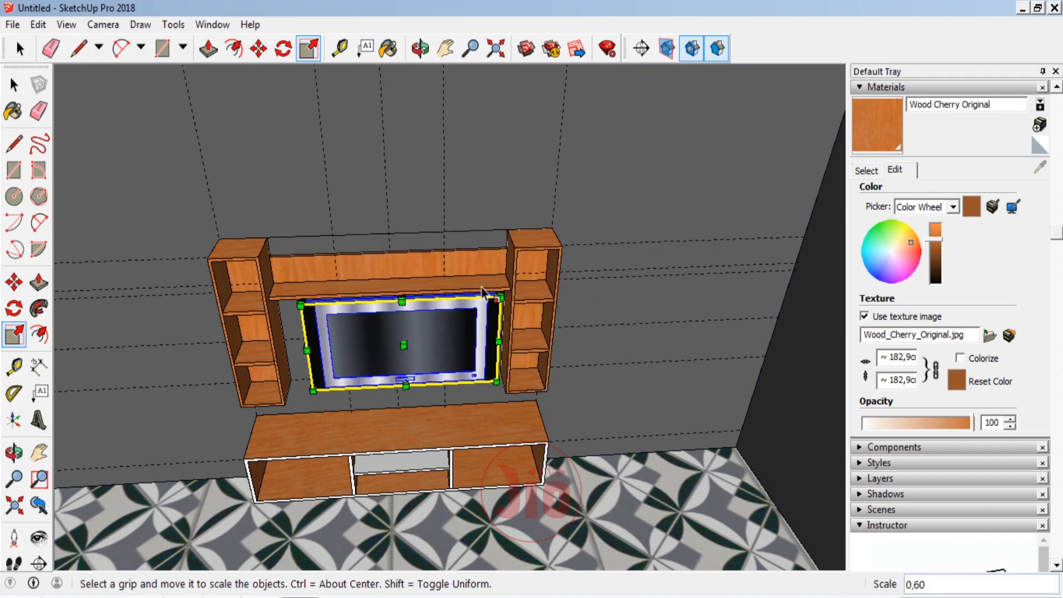
pyautogui.click(13, 453)
pyautogui.moveTo(461, 320); pyautogui.dragTo(404, 207)
pyautogui.scroll(3, 418, 363)
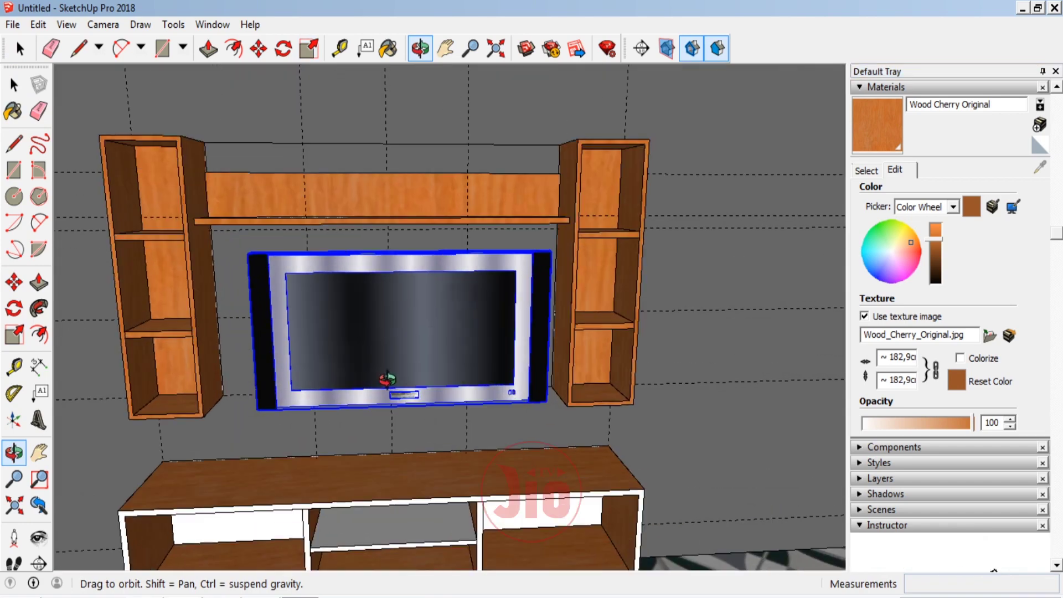
pyautogui.scroll(3, 356, 297)
pyautogui.scroll(2, 363, 290)
# Step: Slide the TV left so it sits centred beneath the cherry ledge
pyautogui.click(13, 283)
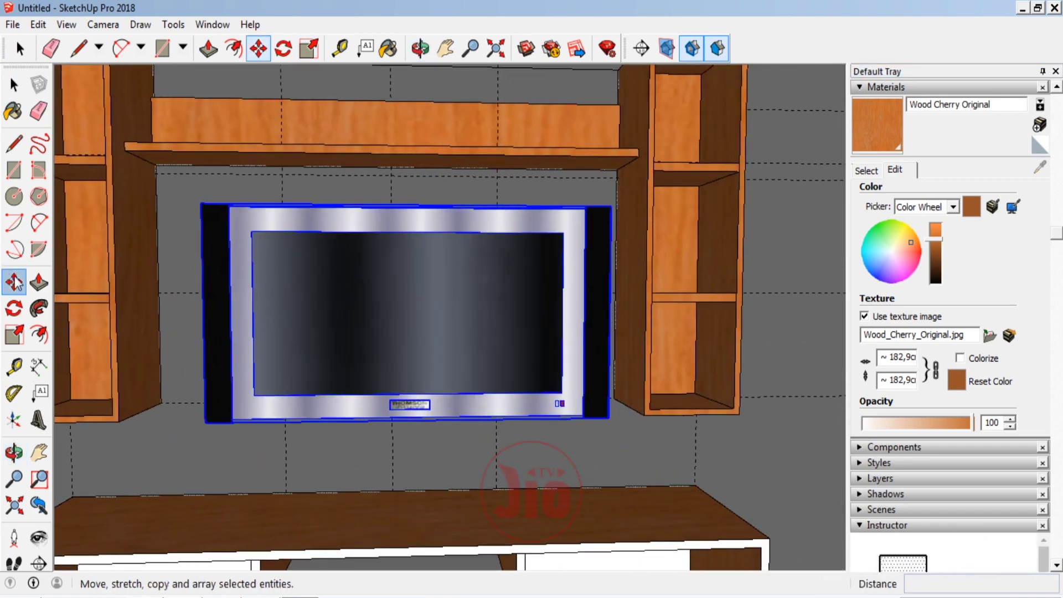
pyautogui.click(443, 285)
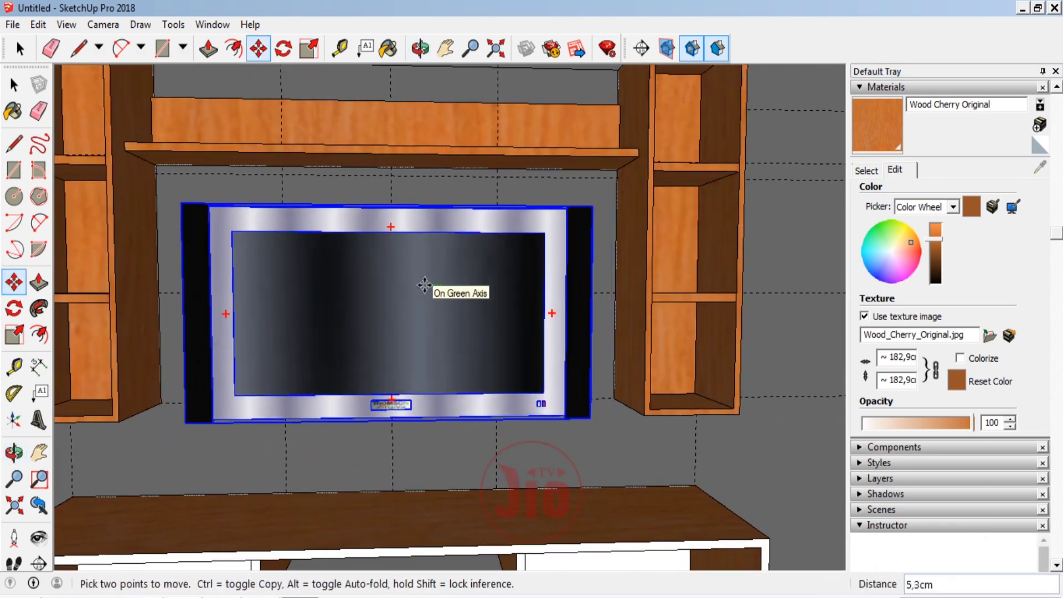
pyautogui.scroll(-5, 424, 286)
pyautogui.scroll(-1, 424, 285)
# Step: From below the cabinet, draw a 2 cm radius circle near its bottom corner
pyautogui.click(14, 451)
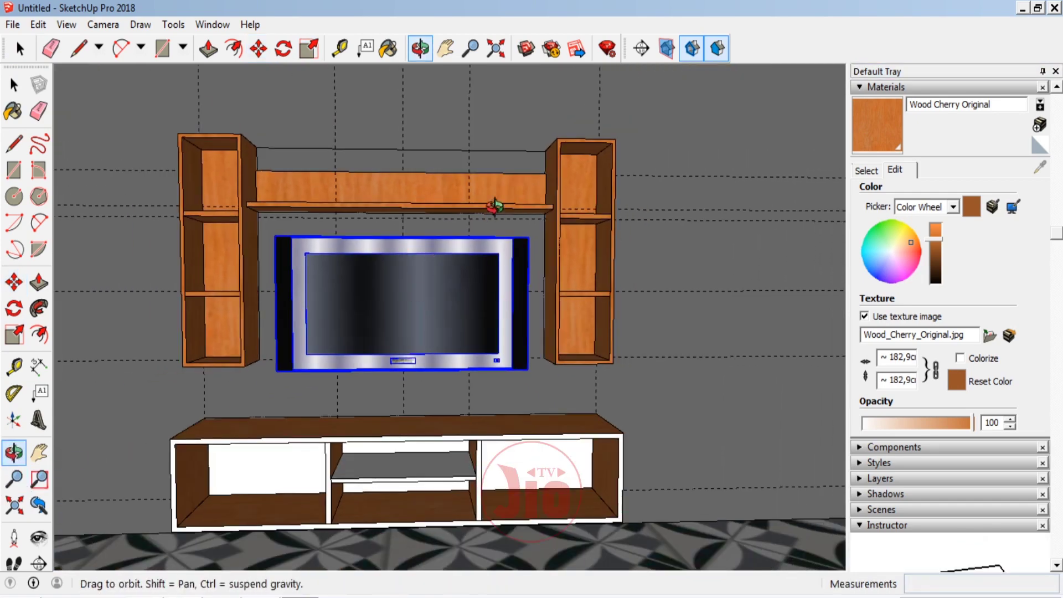
pyautogui.scroll(-2, 360, 432)
pyautogui.scroll(3, 245, 398)
pyautogui.scroll(3, 316, 398)
pyautogui.scroll(2, 404, 383)
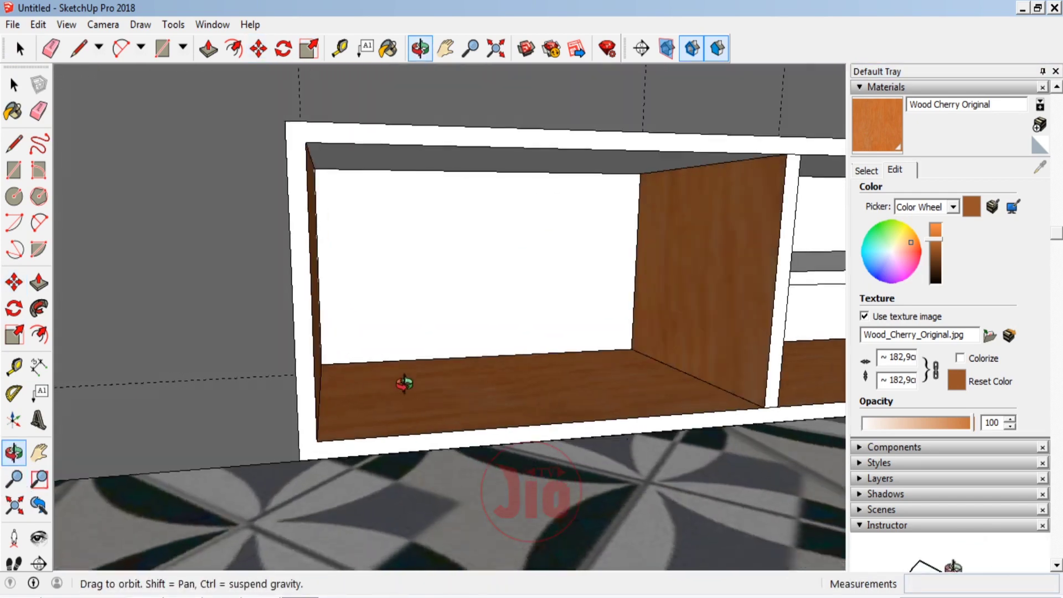
pyautogui.scroll(-2, 434, 408)
pyautogui.scroll(-3, 474, 309)
pyautogui.scroll(3, 368, 340)
pyautogui.scroll(2, 458, 217)
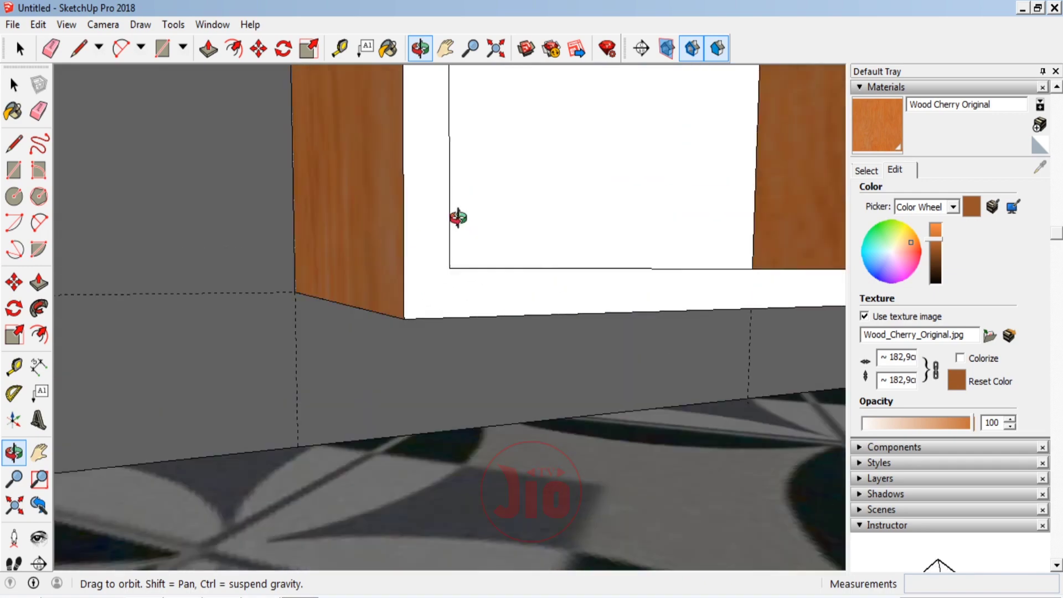
pyautogui.moveTo(458, 217); pyautogui.dragTo(493, 131)
pyautogui.moveTo(469, 302); pyautogui.dragTo(484, 212)
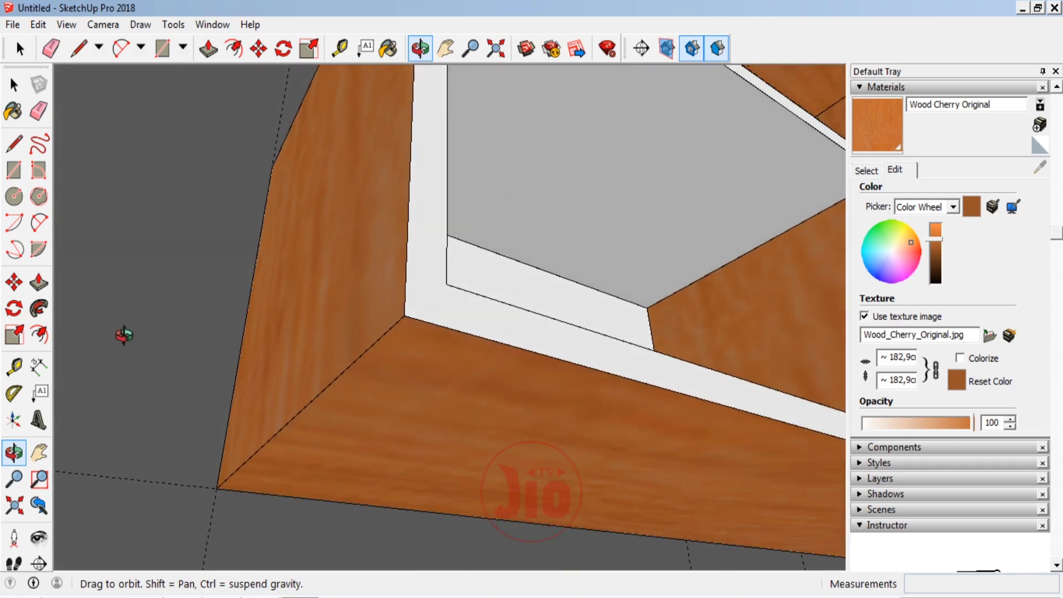
pyautogui.click(14, 196)
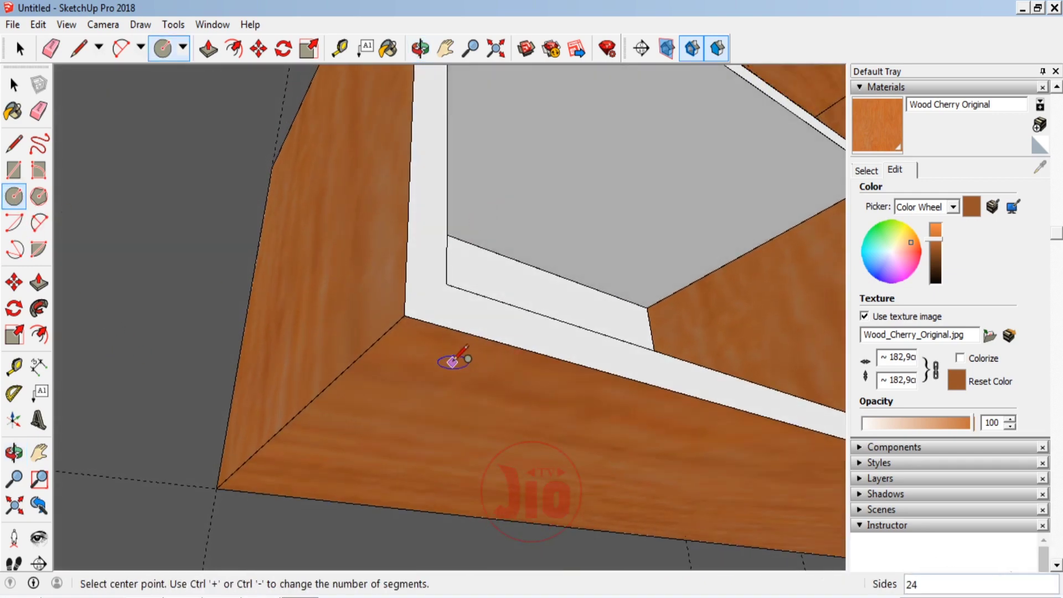
pyautogui.click(421, 367)
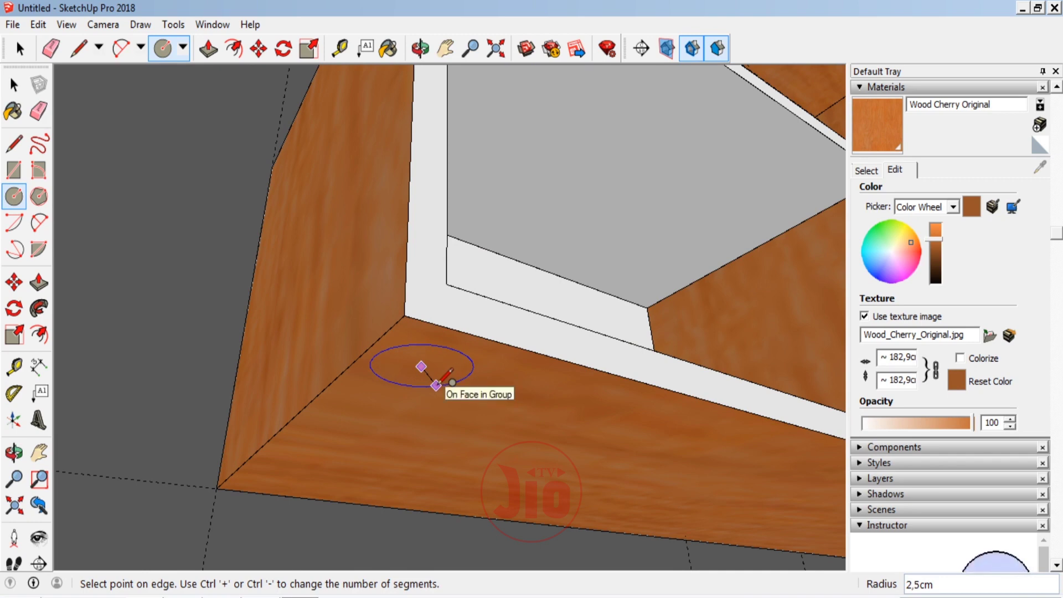
pyautogui.press('Return')
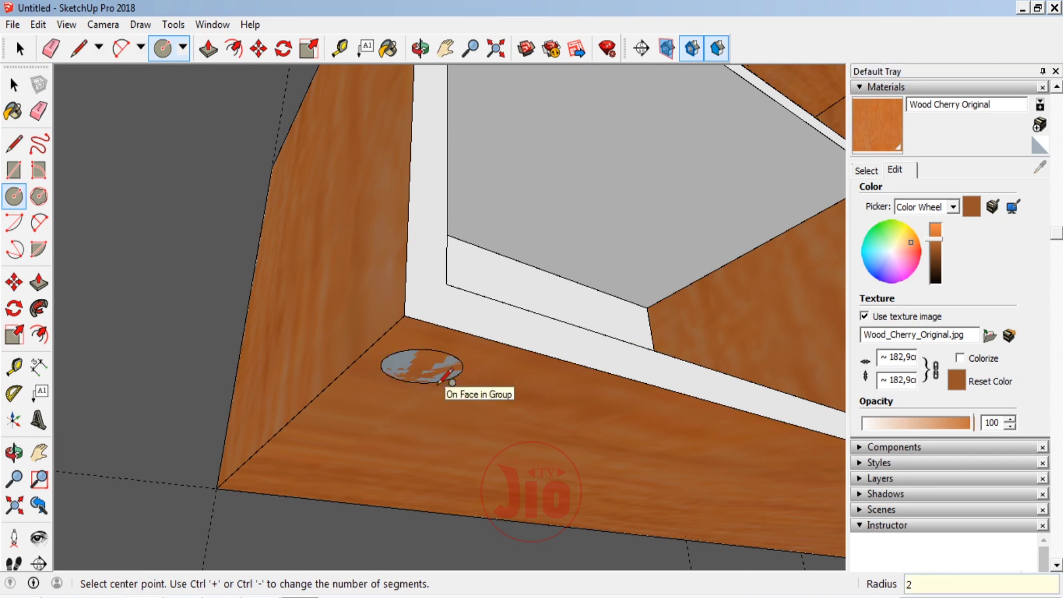
# Step: Push/Pull the circle down 15 cm into a cylindrical leg
pyautogui.press('p')
pyautogui.click(421, 374)
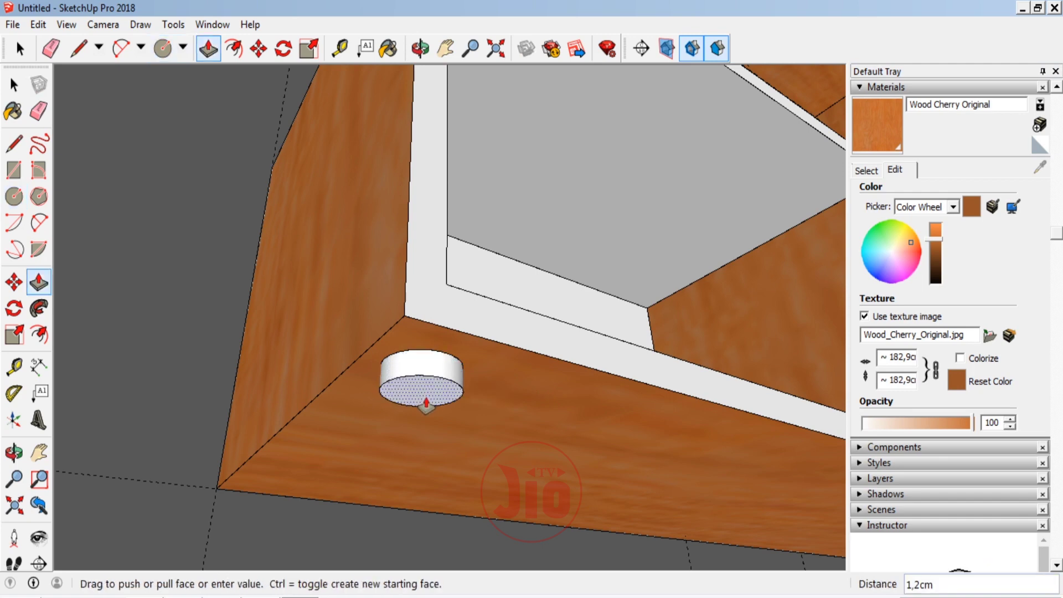
pyautogui.write('15')
pyautogui.press('Return')
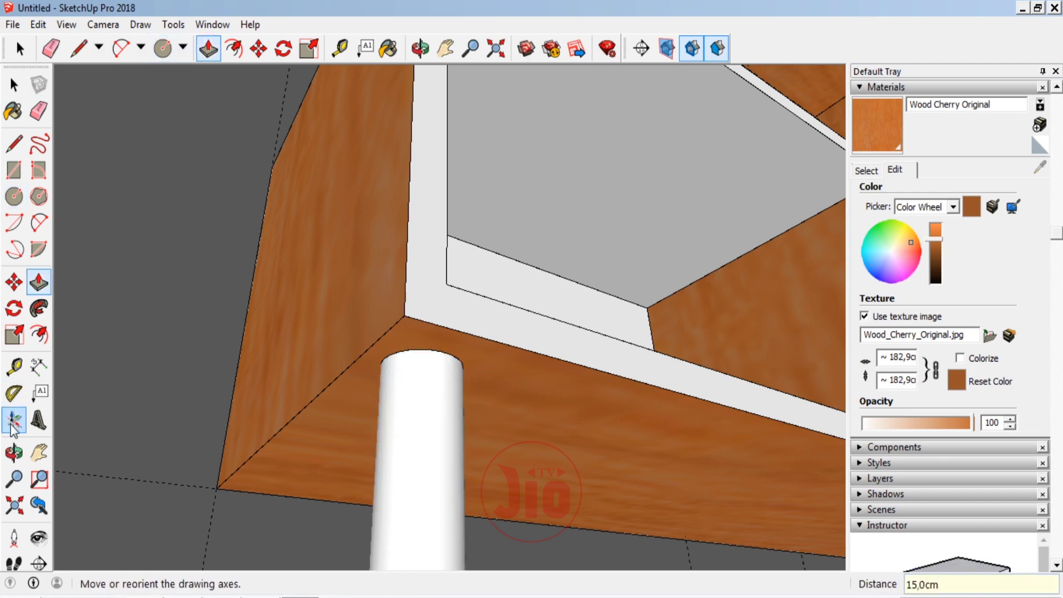
pyautogui.click(14, 453)
pyautogui.moveTo(409, 382)
pyautogui.mouseDown()
pyautogui.moveTo(421, 365)
pyautogui.moveTo(387, 374)
pyautogui.mouseUp()
pyautogui.press('space')
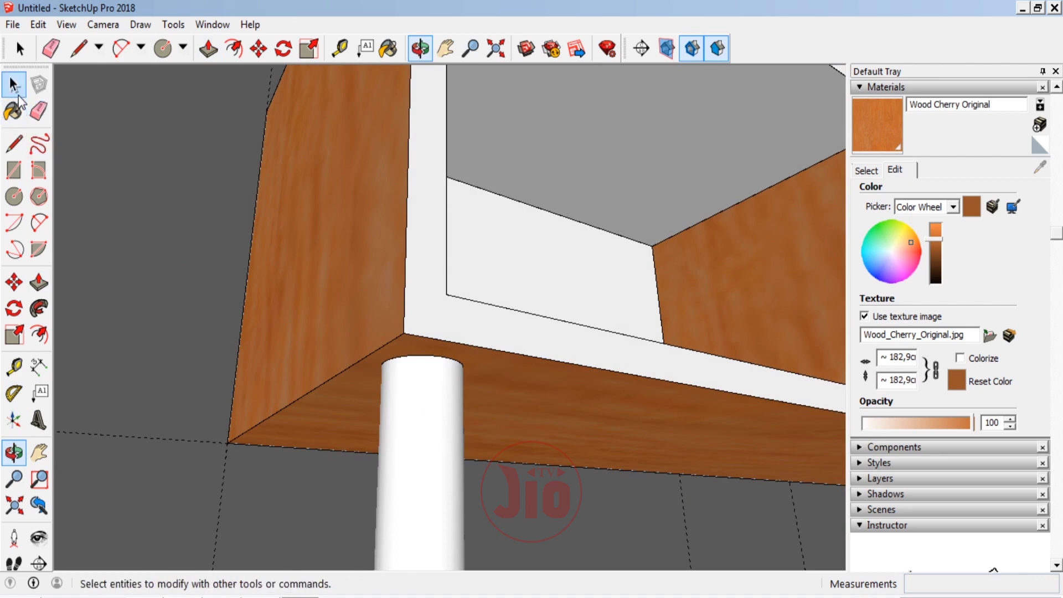
# Step: Paint the cylinder leg with the Wood Cherry Original material
pyautogui.press('b')
pyautogui.click(389, 380)
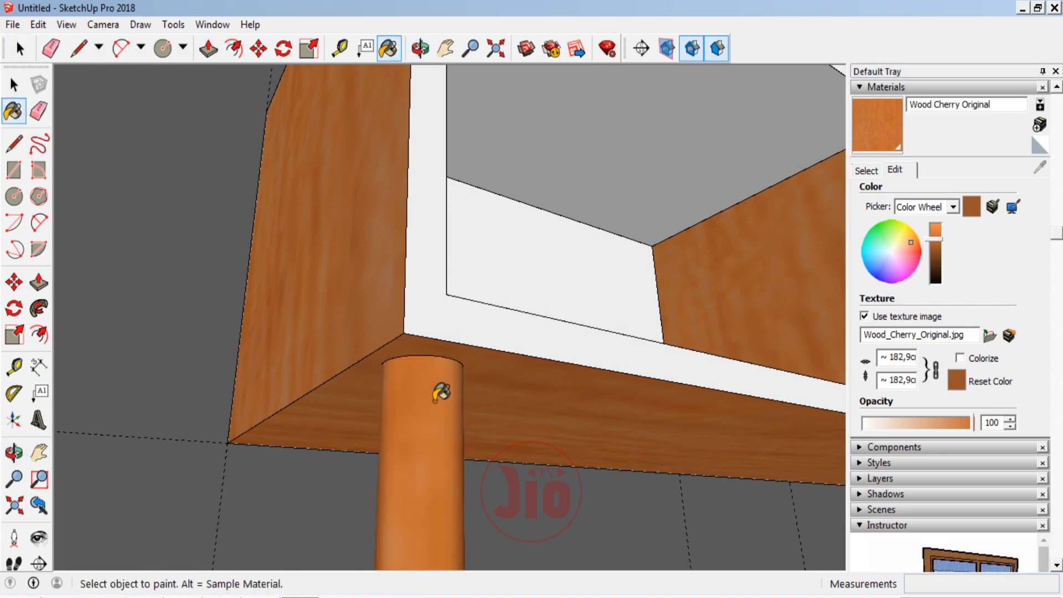
pyautogui.rightClick(436, 405)
# Step: Make the cherry leg a separate group
pyautogui.click(21, 88)
pyautogui.click(443, 427)
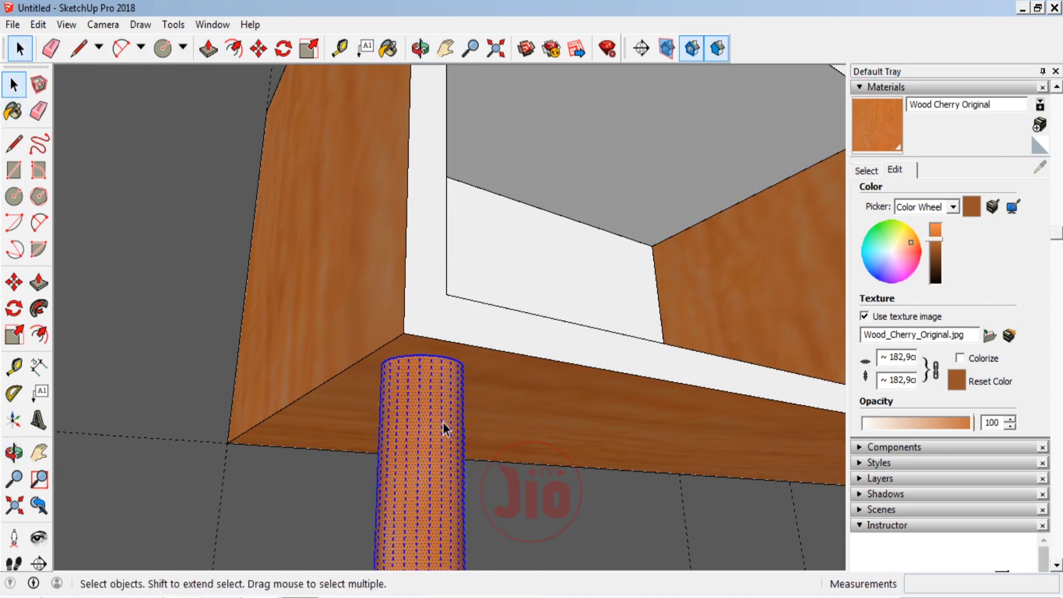
pyautogui.rightClick(444, 427)
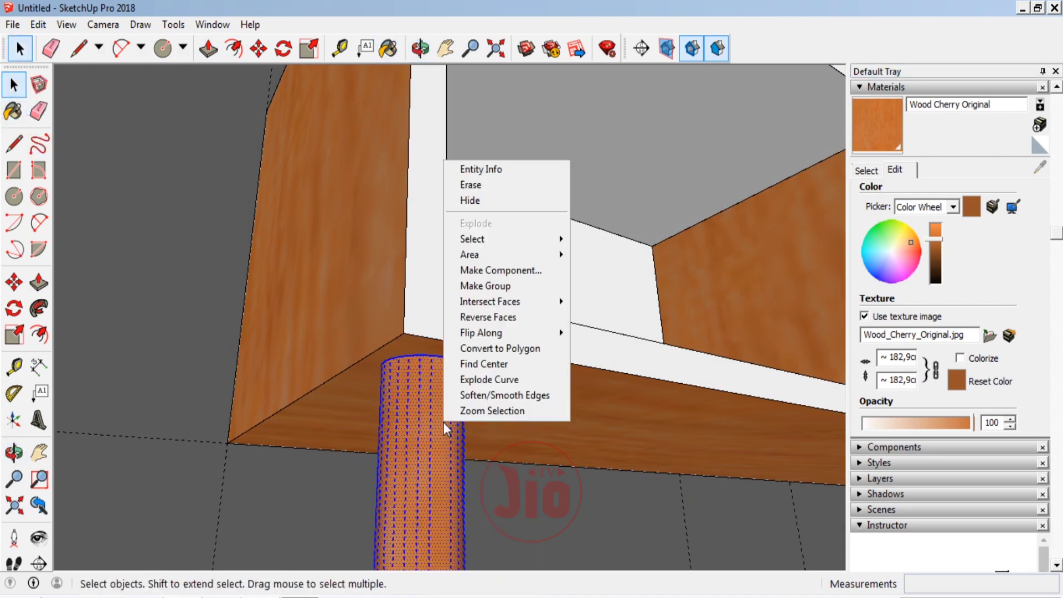
pyautogui.click(477, 286)
pyautogui.click(14, 453)
pyautogui.moveTo(327, 325)
pyautogui.mouseDown()
pyautogui.moveTo(503, 428)
pyautogui.moveTo(486, 261)
pyautogui.moveTo(499, 197)
pyautogui.moveTo(385, 403)
pyautogui.moveTo(438, 298)
pyautogui.moveTo(432, 310)
pyautogui.mouseUp()
pyautogui.click(14, 283)
# Step: Copy the leg to the cabinet's other corner and select both legs
pyautogui.moveTo(580, 330); pyautogui.dragTo(187, 340)
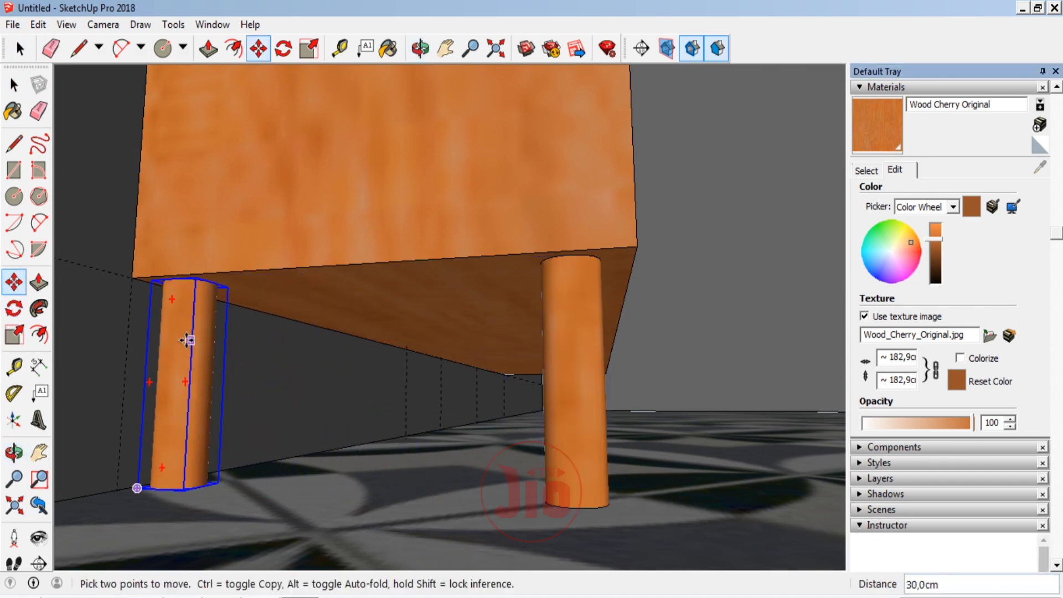
pyautogui.click(13, 84)
pyautogui.click(561, 363)
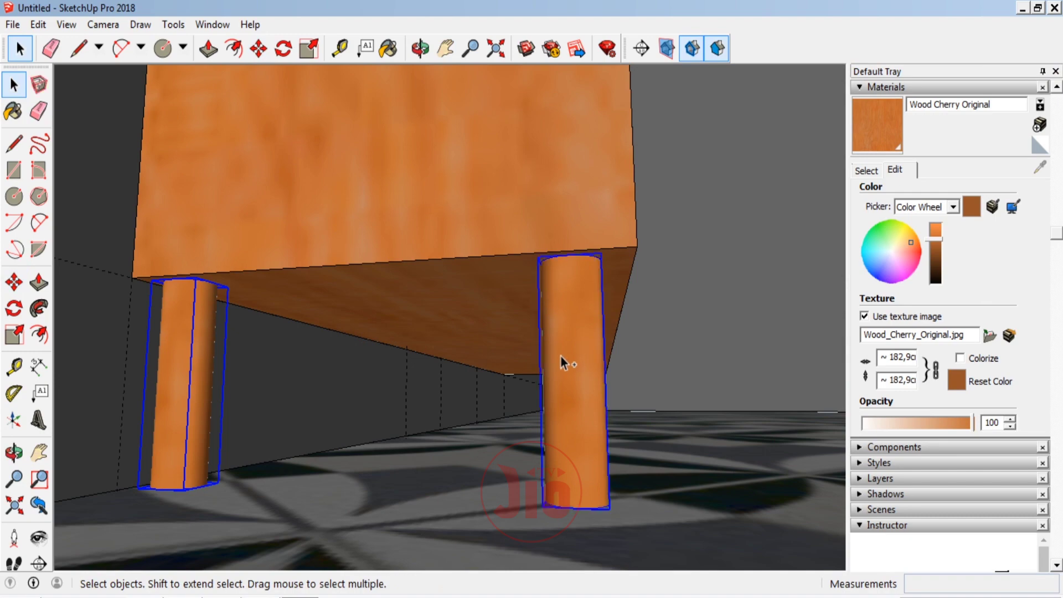
pyautogui.click(13, 453)
pyautogui.moveTo(110, 421)
pyautogui.mouseDown()
pyautogui.moveTo(194, 384)
pyautogui.moveTo(85, 294)
pyautogui.moveTo(212, 317)
pyautogui.mouseUp()
# Step: Copy the leg pair to the console's right end and beside the middle divider
pyautogui.click(14, 283)
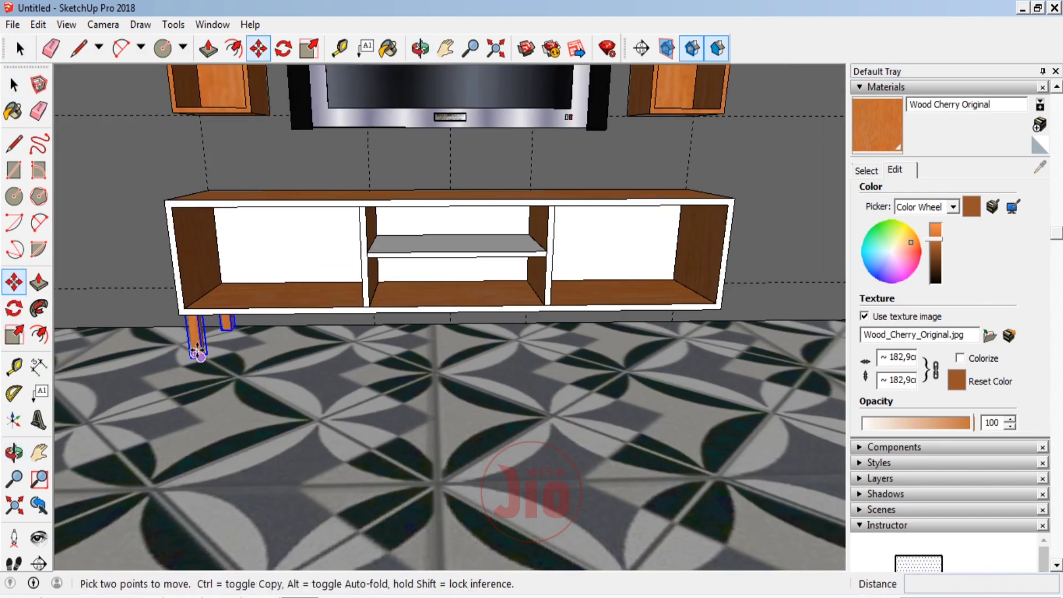
pyautogui.click(202, 355)
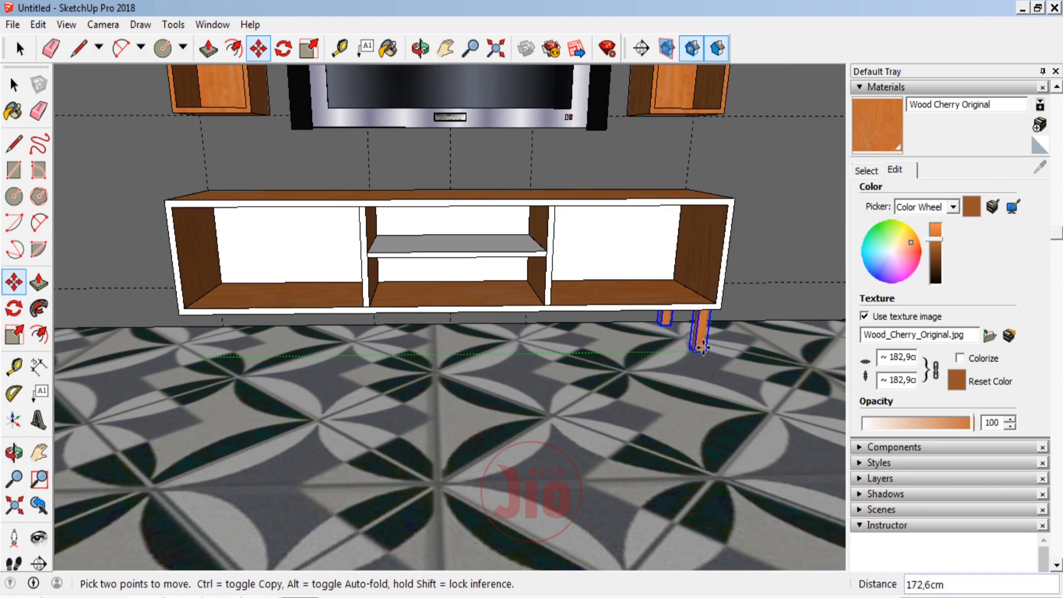
pyautogui.press('ctrl')
pyautogui.click(702, 347)
pyautogui.click(702, 342)
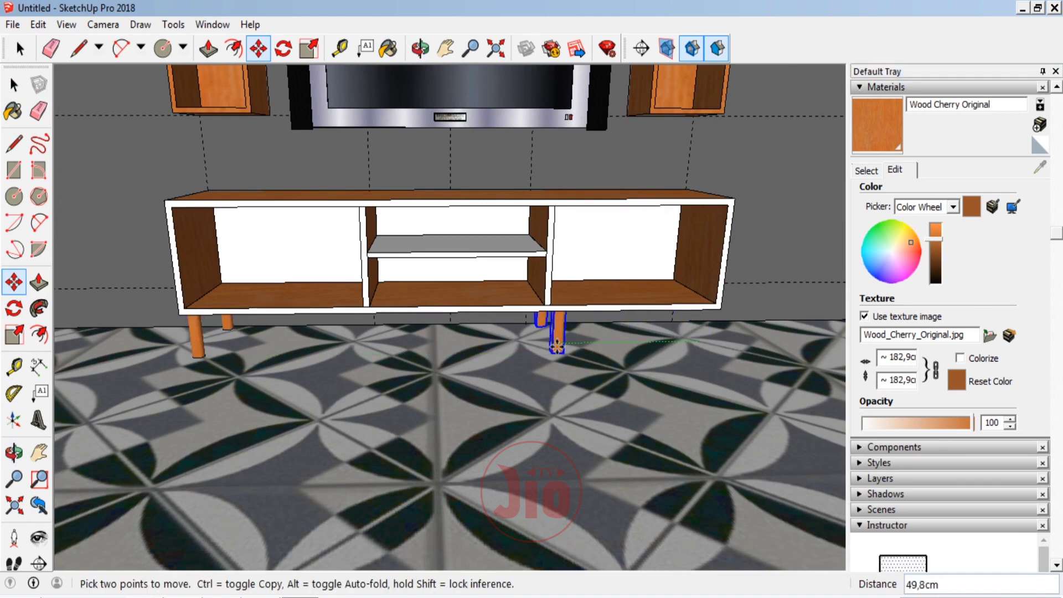
pyautogui.press('ctrl')
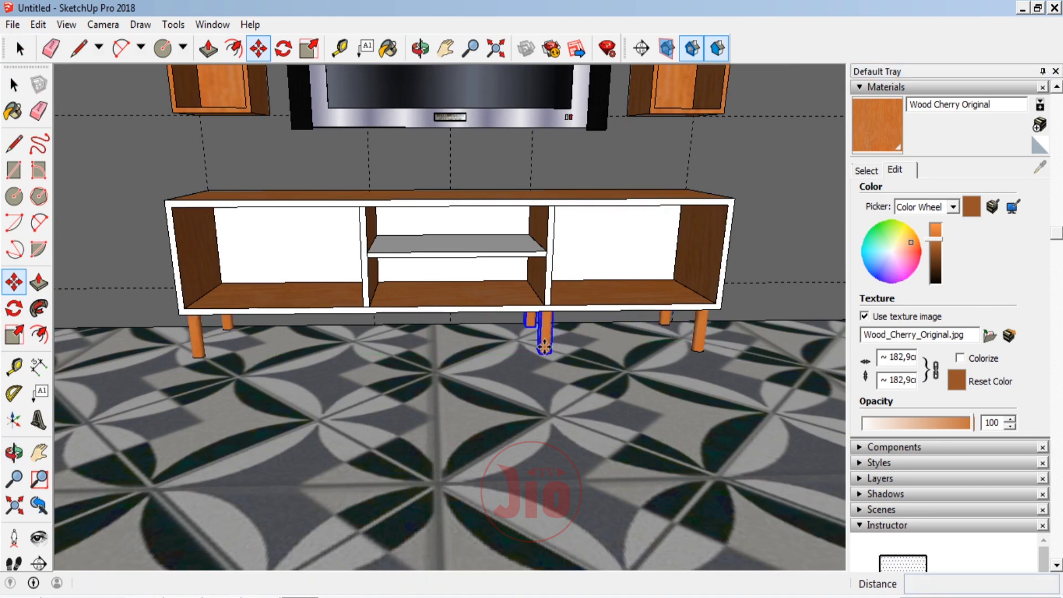
pyautogui.click(365, 348)
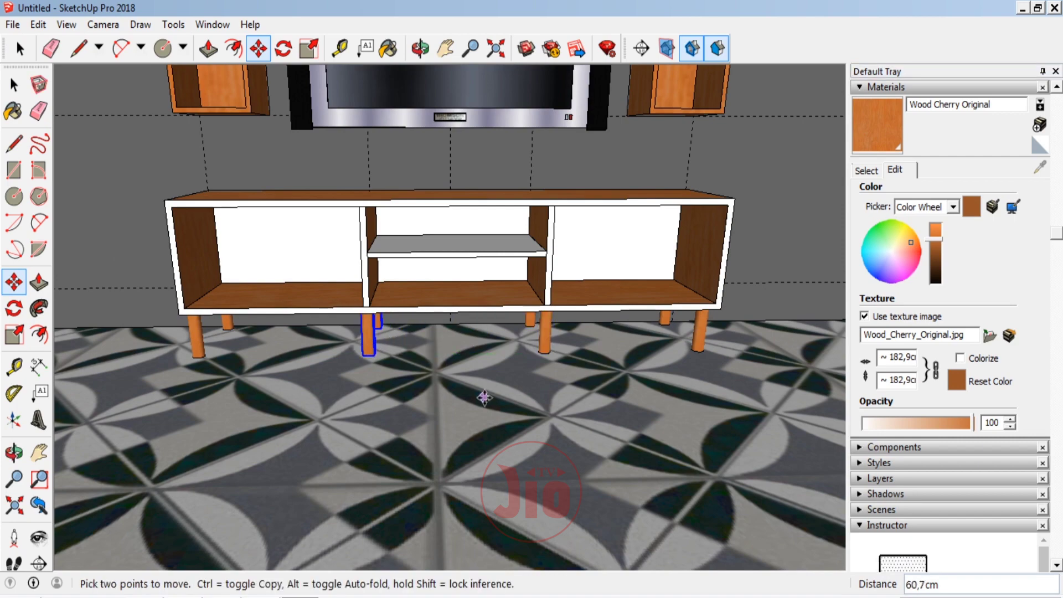
pyautogui.scroll(-5, 459, 412)
pyautogui.click(14, 453)
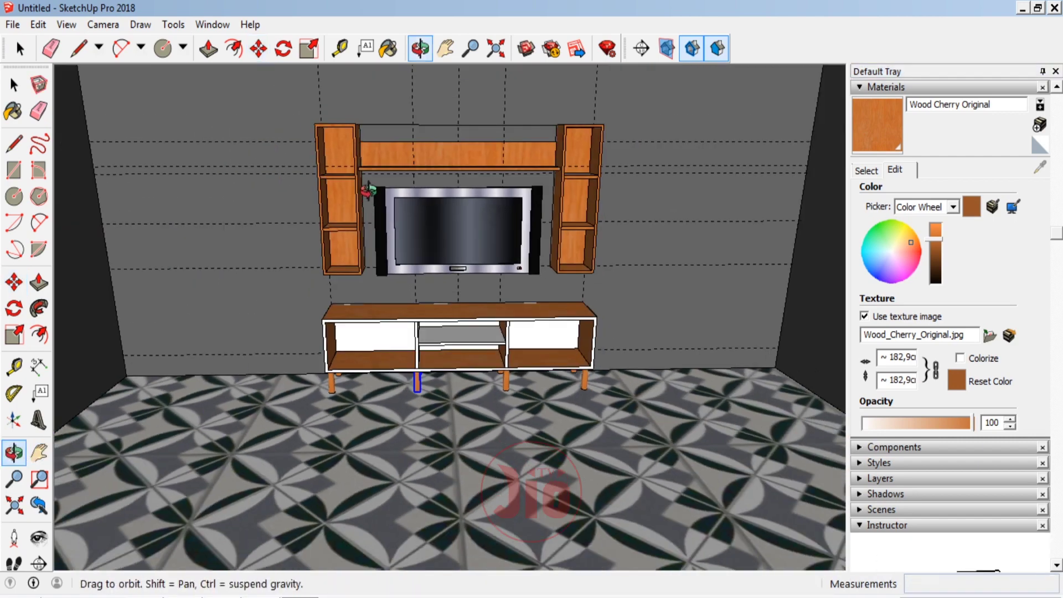
pyautogui.moveTo(388, 222)
pyautogui.mouseDown()
pyautogui.moveTo(408, 209)
pyautogui.moveTo(521, 306)
pyautogui.moveTo(238, 285)
pyautogui.mouseUp()
pyautogui.scroll(3, 408, 209)
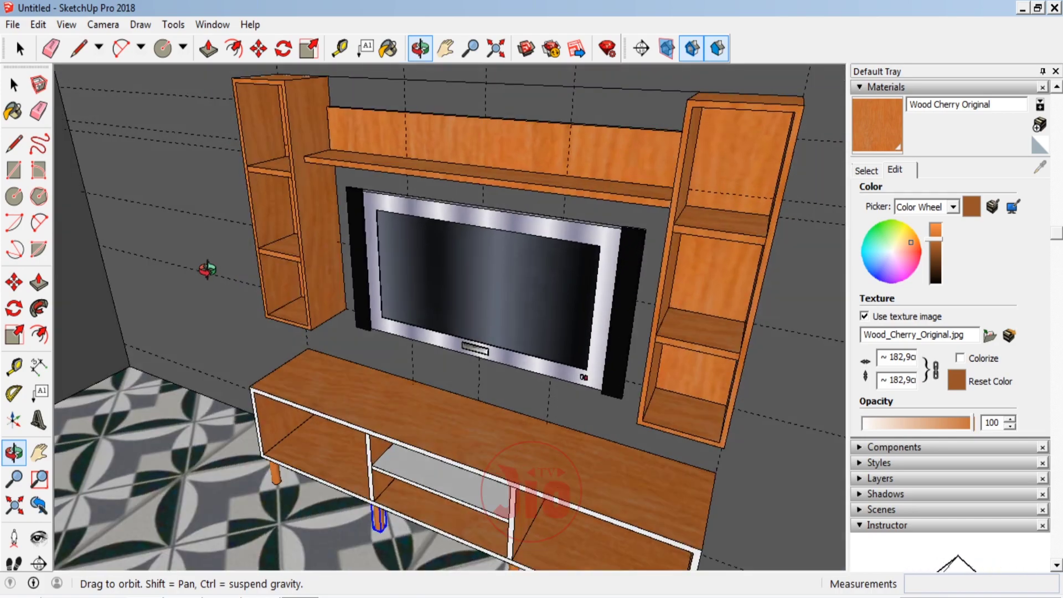
pyautogui.scroll(-4, 399, 302)
pyautogui.scroll(3, 392, 303)
pyautogui.press('F5')
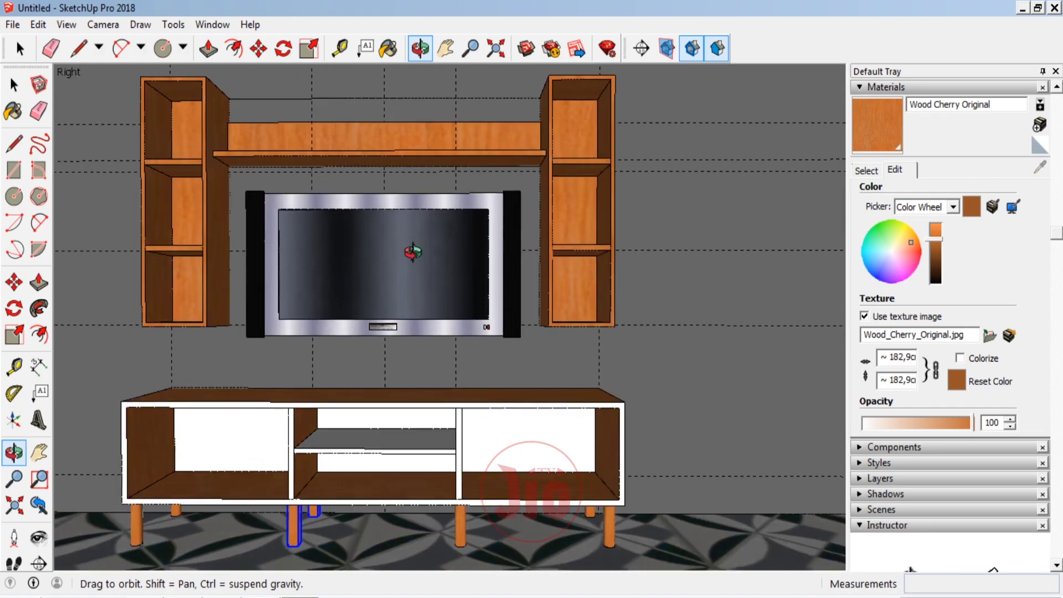
pyautogui.moveTo(412, 252)
pyautogui.mouseDown()
pyautogui.moveTo(475, 169)
pyautogui.moveTo(442, 290)
pyautogui.moveTo(372, 380)
pyautogui.moveTo(603, 381)
pyautogui.moveTo(346, 277)
pyautogui.moveTo(335, 252)
pyautogui.moveTo(350, 237)
pyautogui.mouseUp()
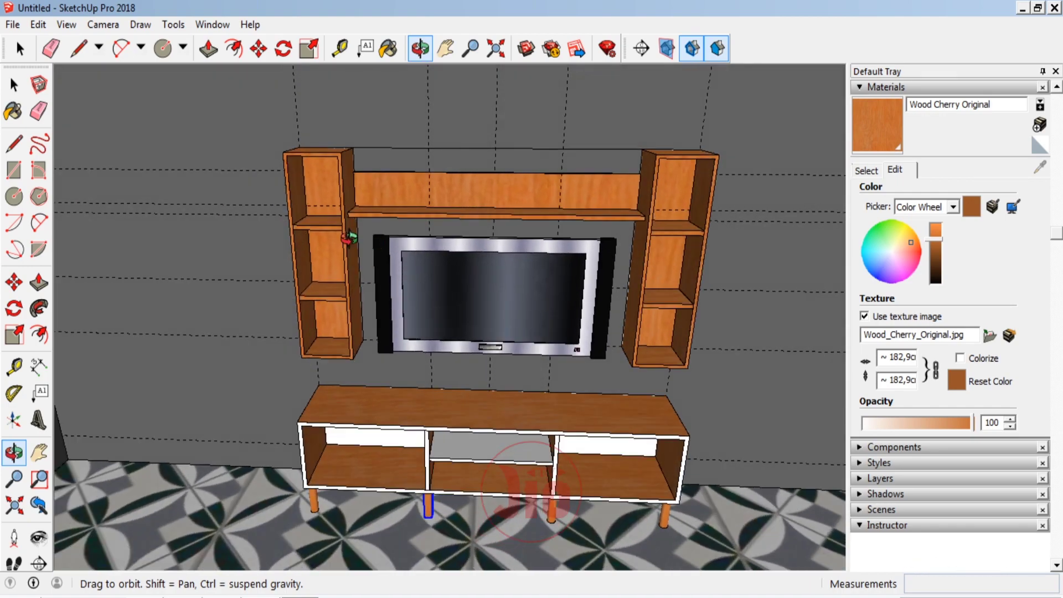